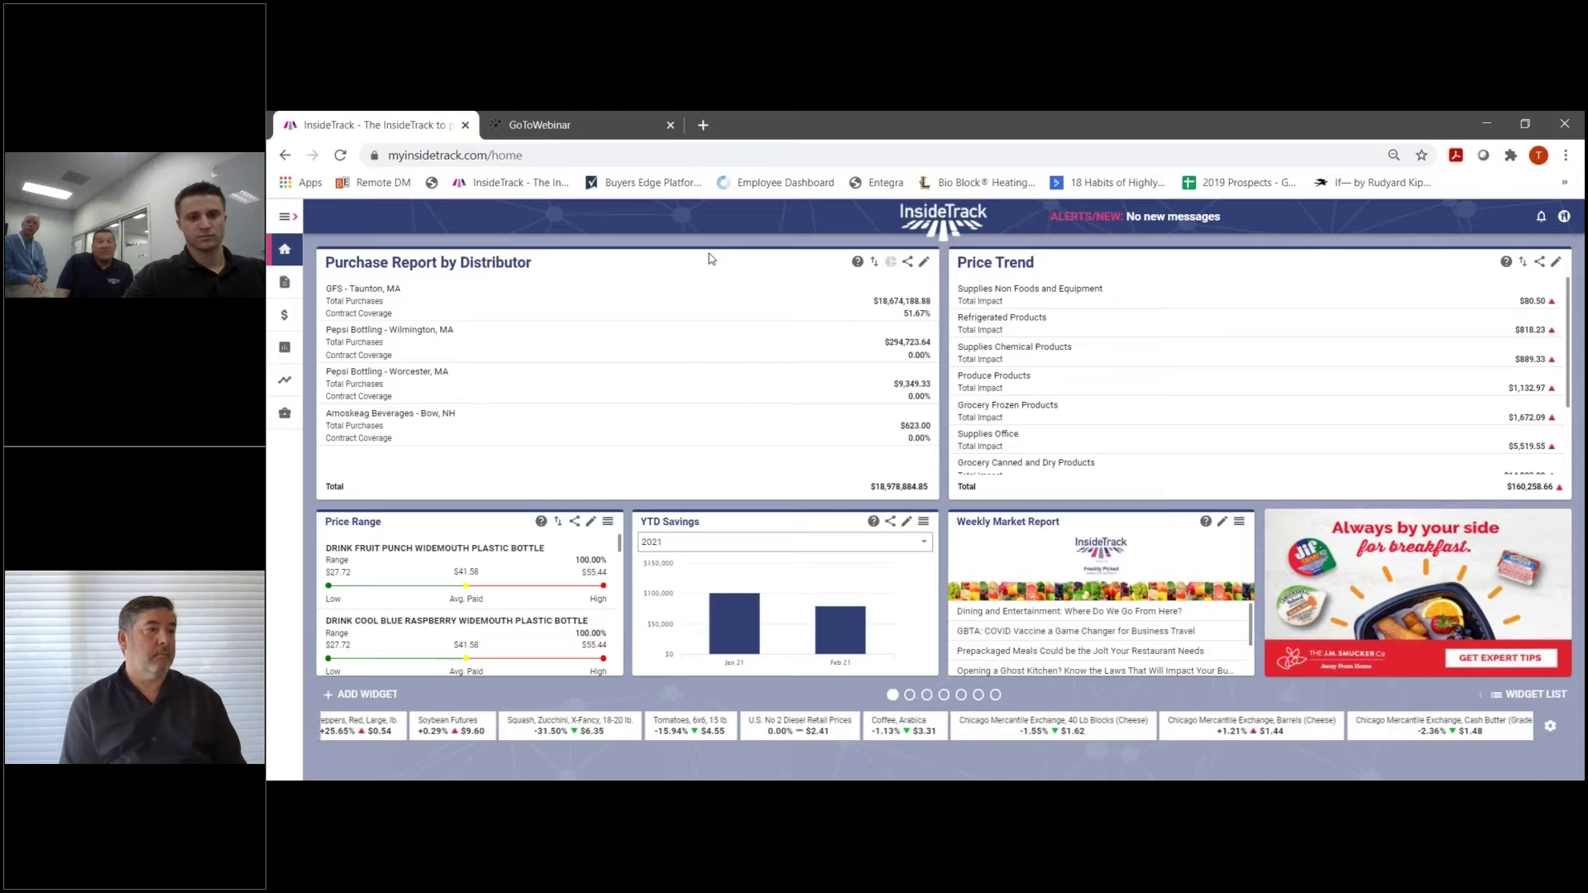
Drill down in Purchase Report by Distributor to GFS - Taunton, MA and examine the HOT COCOA MIX CHOCOLATE DARK product's details and purchase chart.
left_click(653, 303)
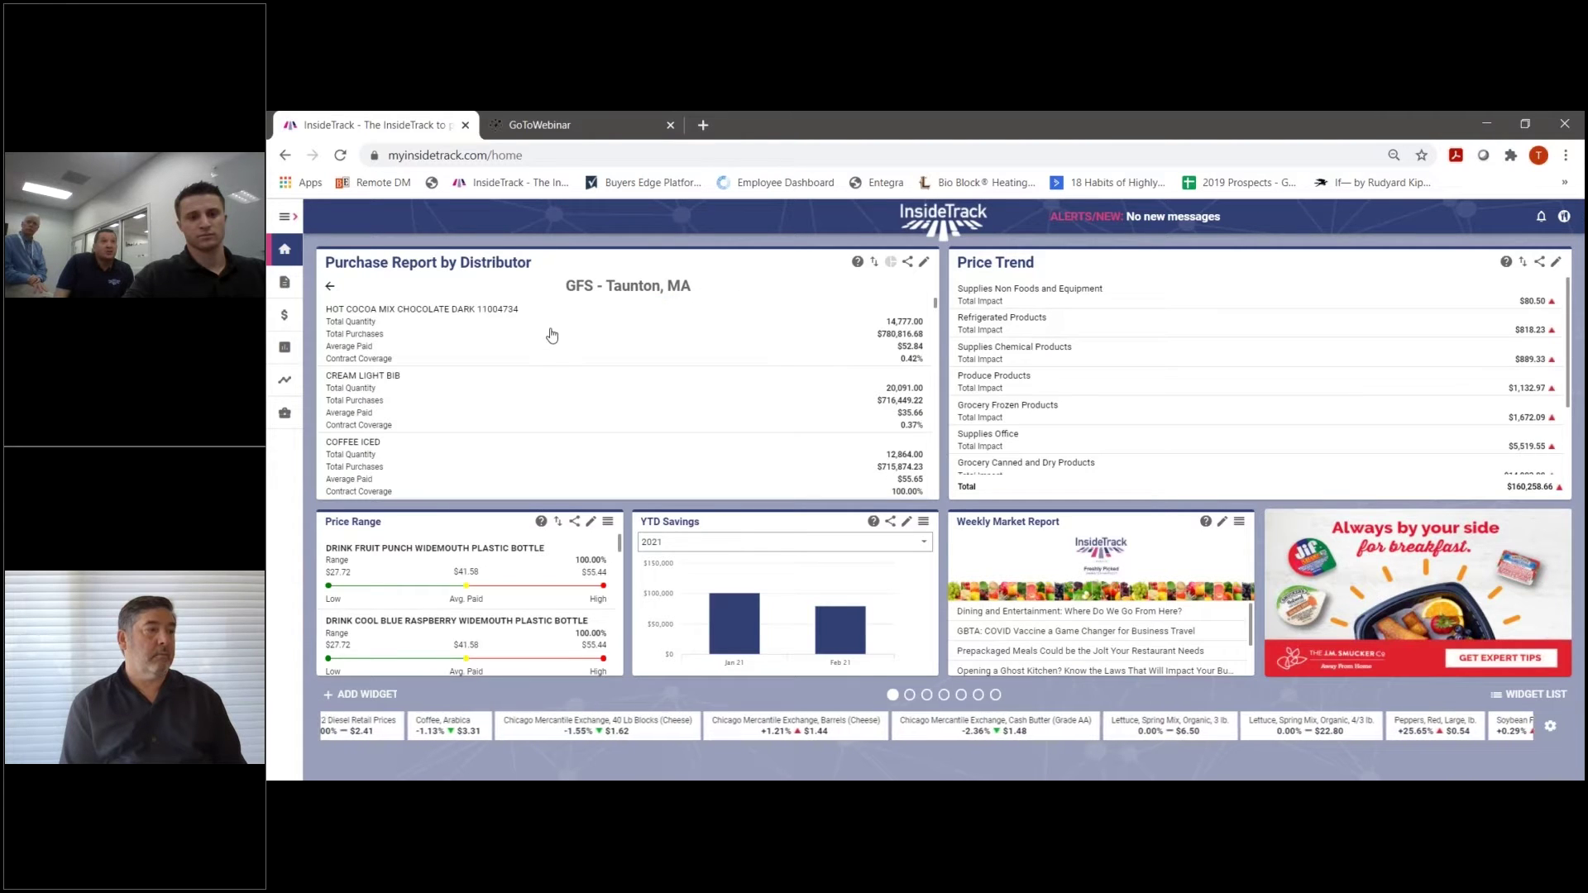
left_click(552, 335)
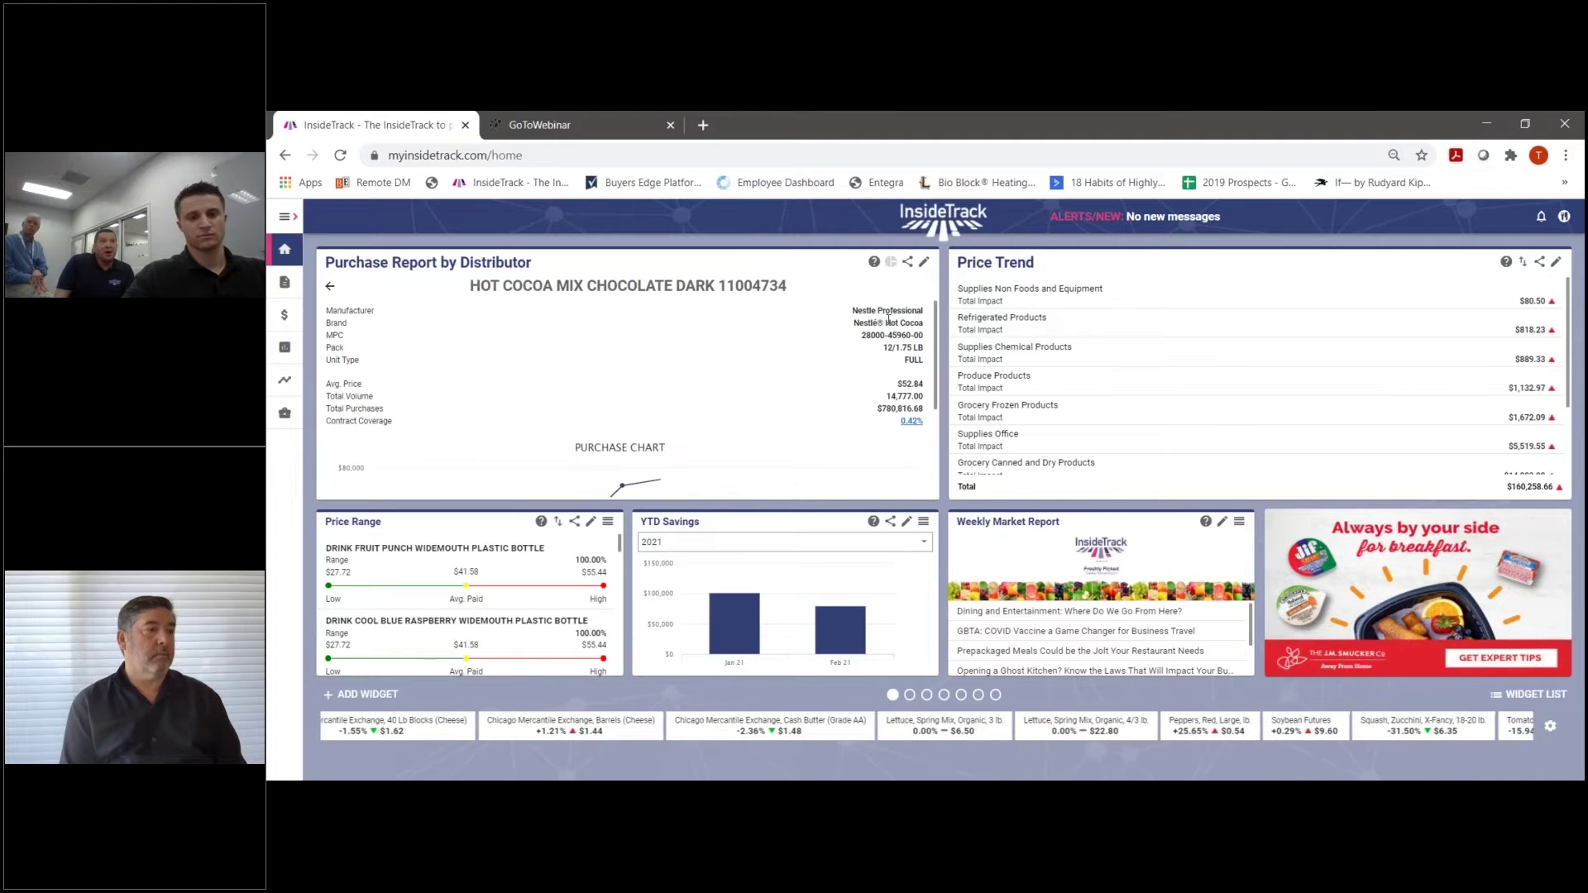
scroll(836, 348, "down", 3)
scroll(837, 348, "up", 3)
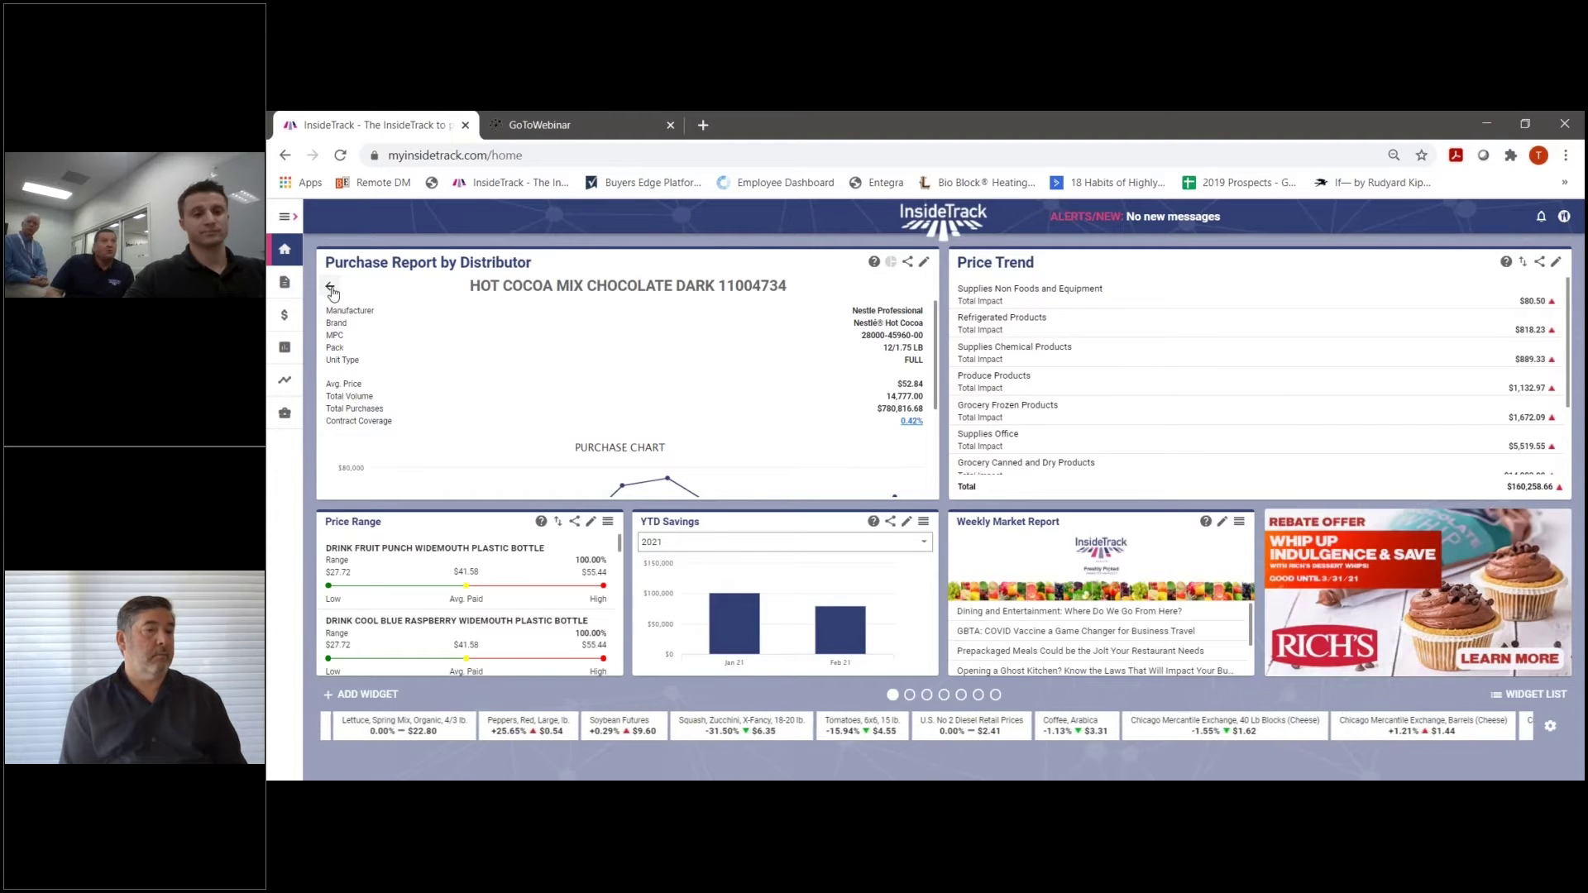
Go to the active contracts and view the renewal negotiation messages for the AdvancePierre Honey Dew Donuts contract.
left_click(283, 219)
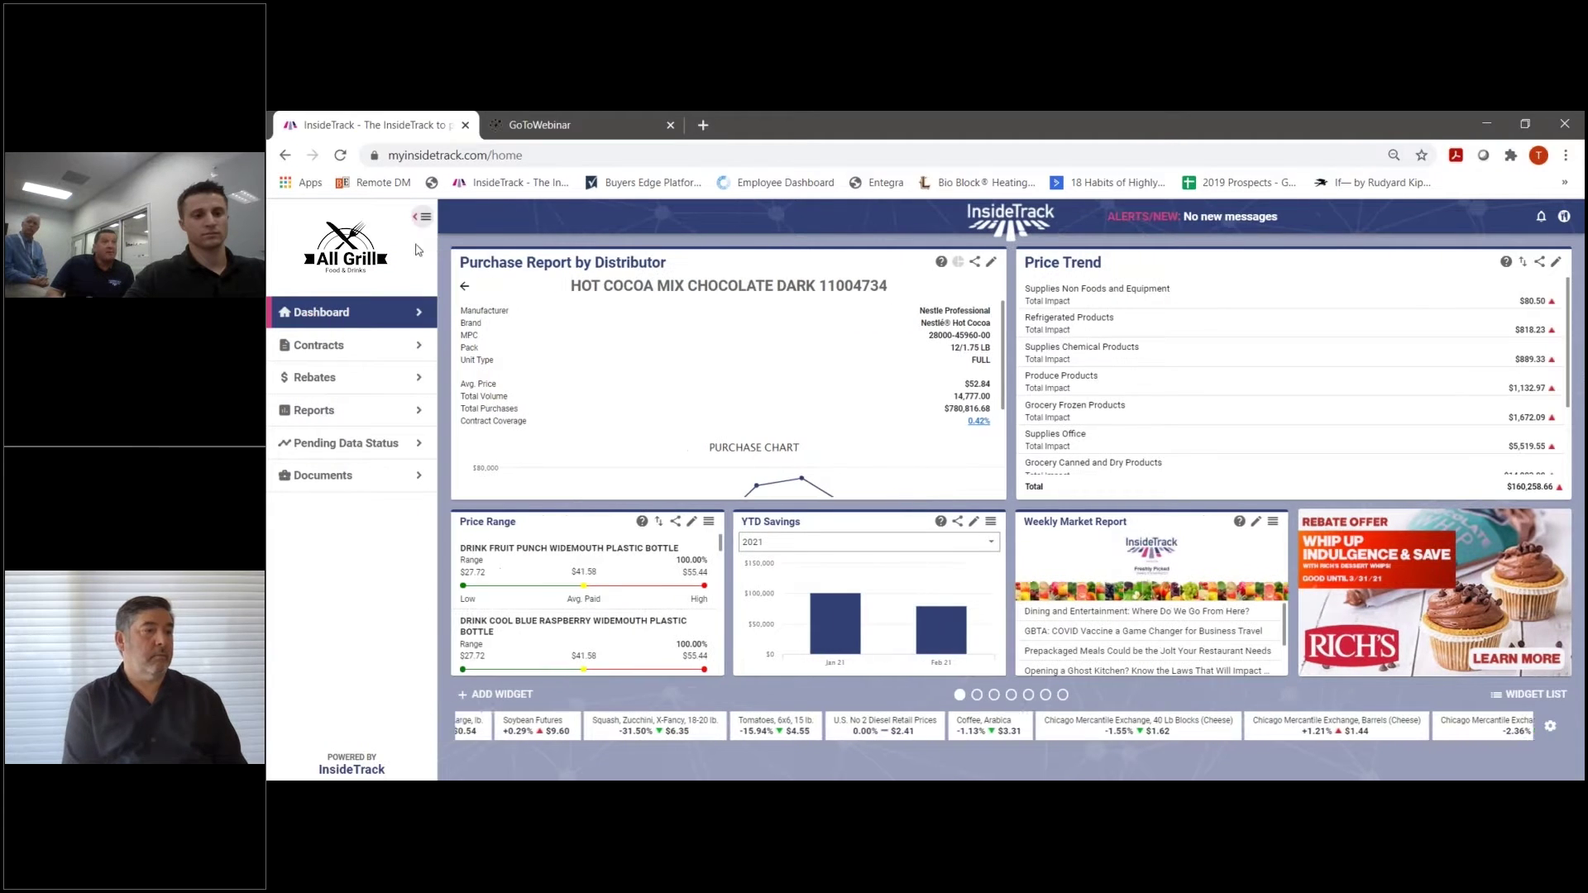
left_click(360, 352)
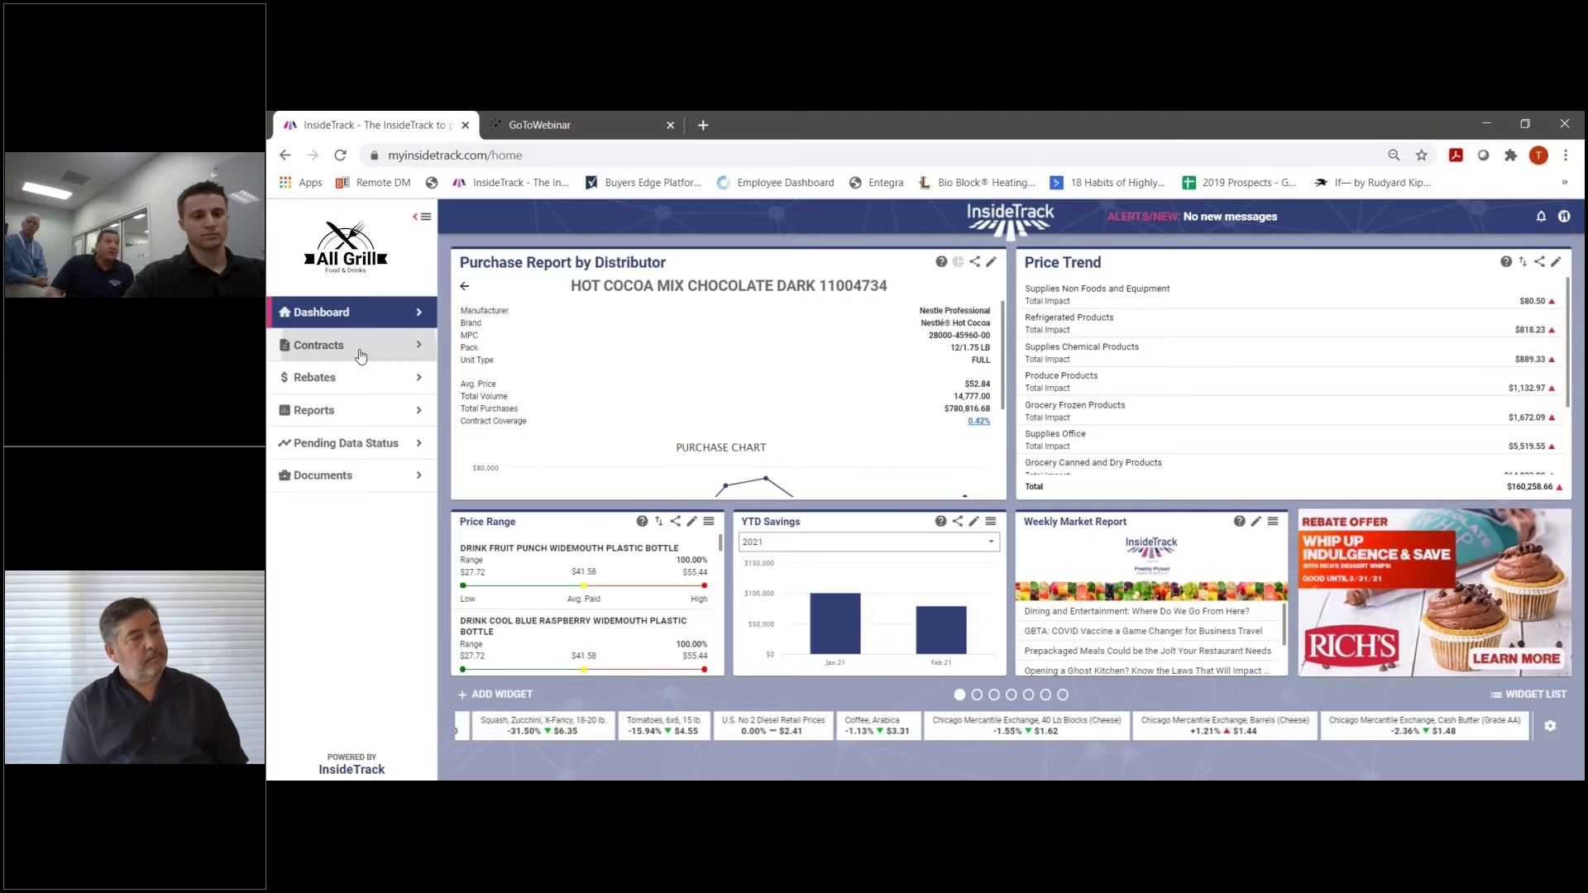
left_click(358, 392)
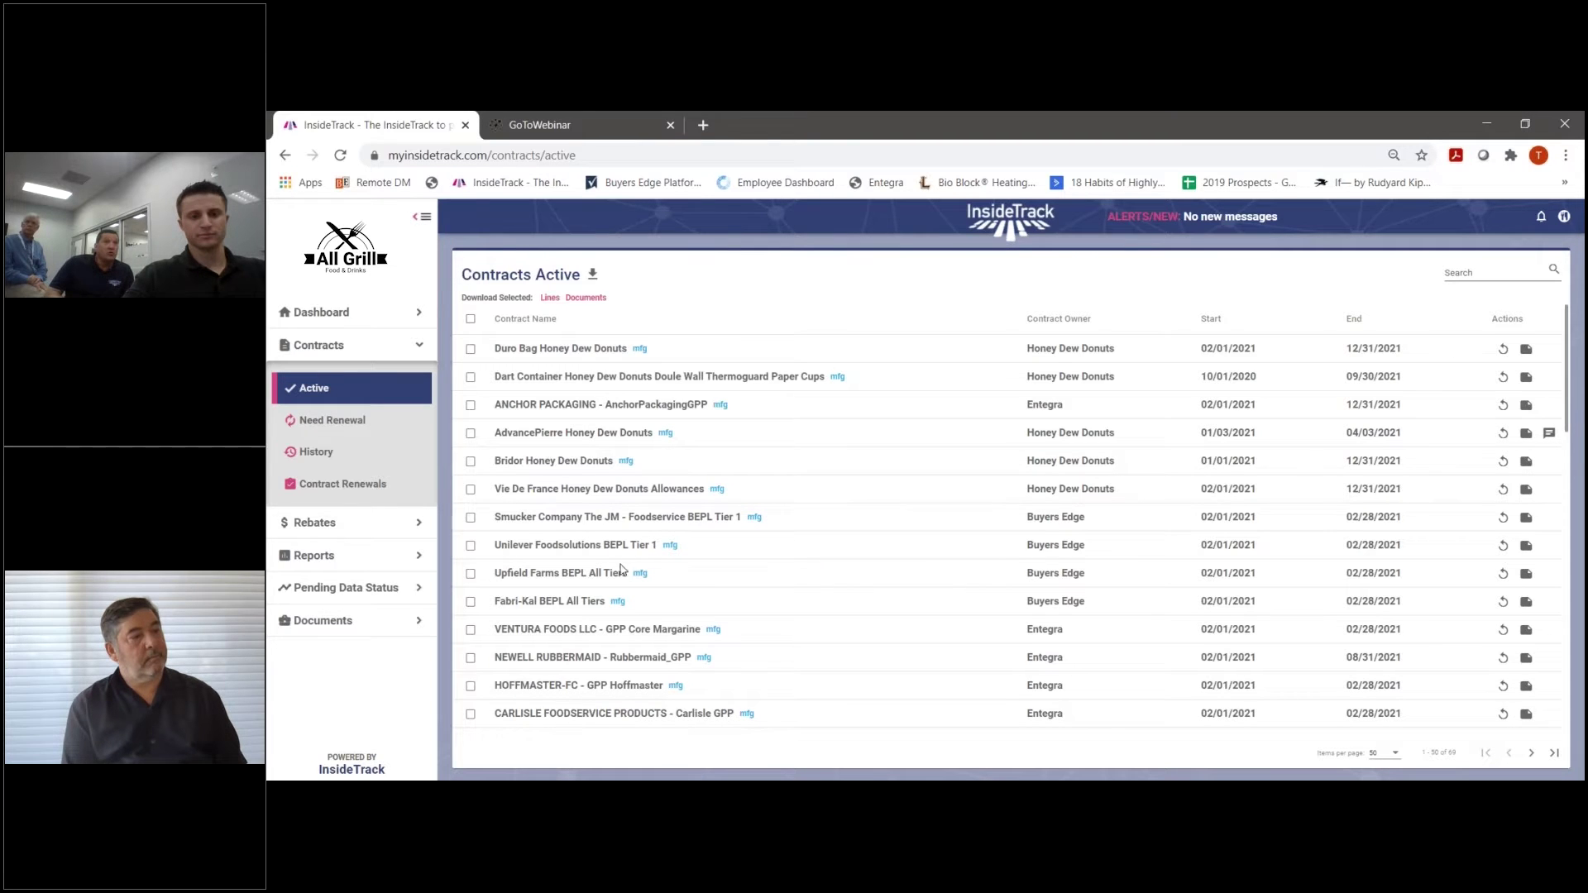
left_click(1546, 435)
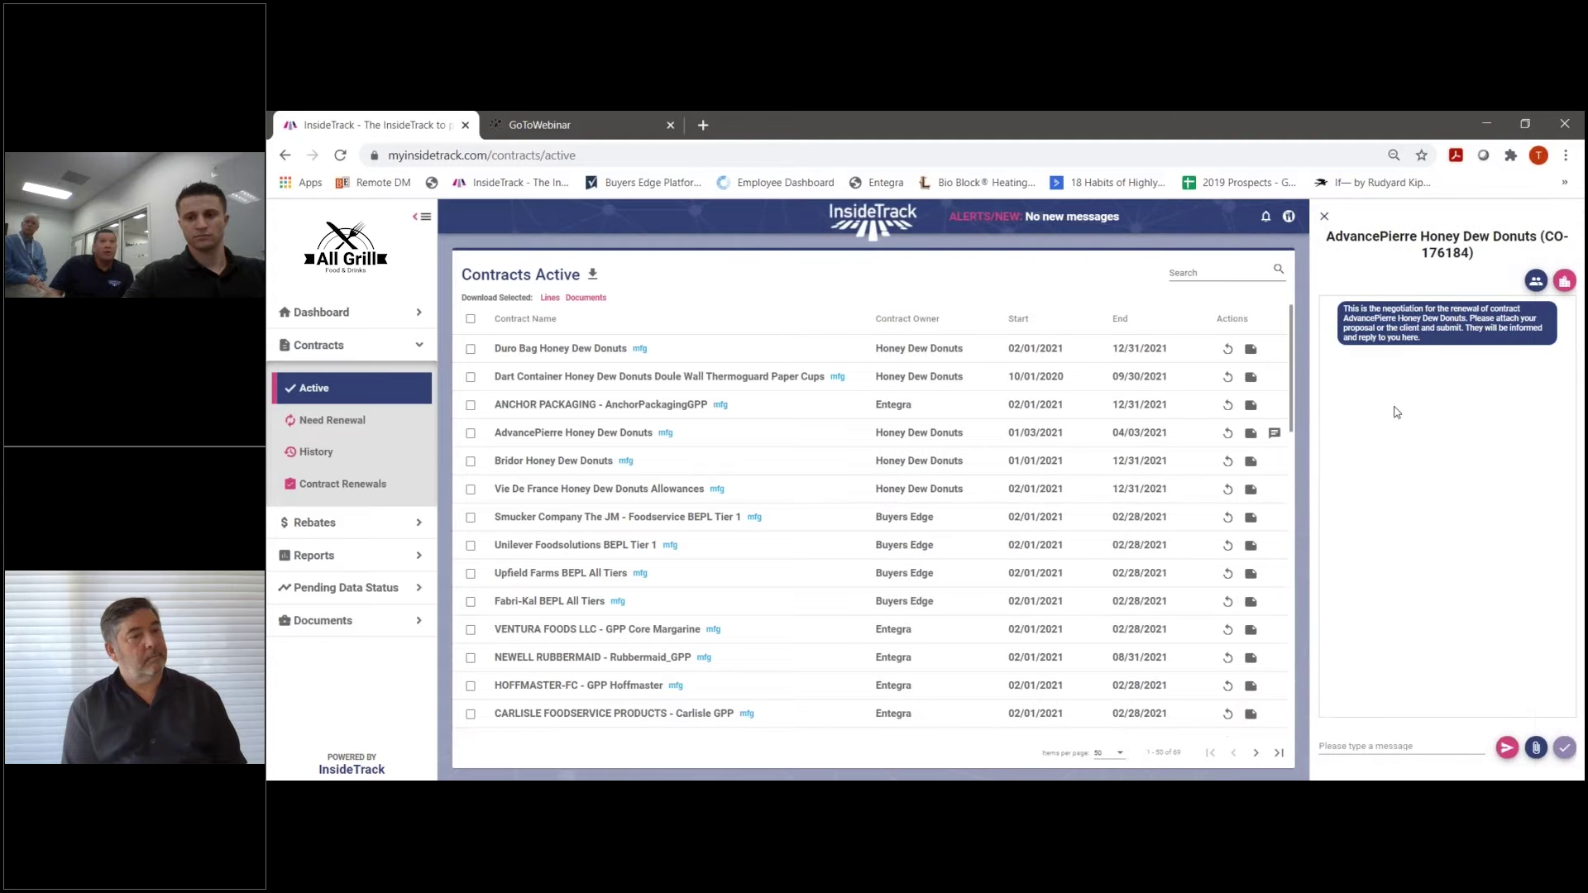
Leave the contracts and look through the list of automated reports under Discrepancies.
left_click(335, 345)
left_click(343, 315)
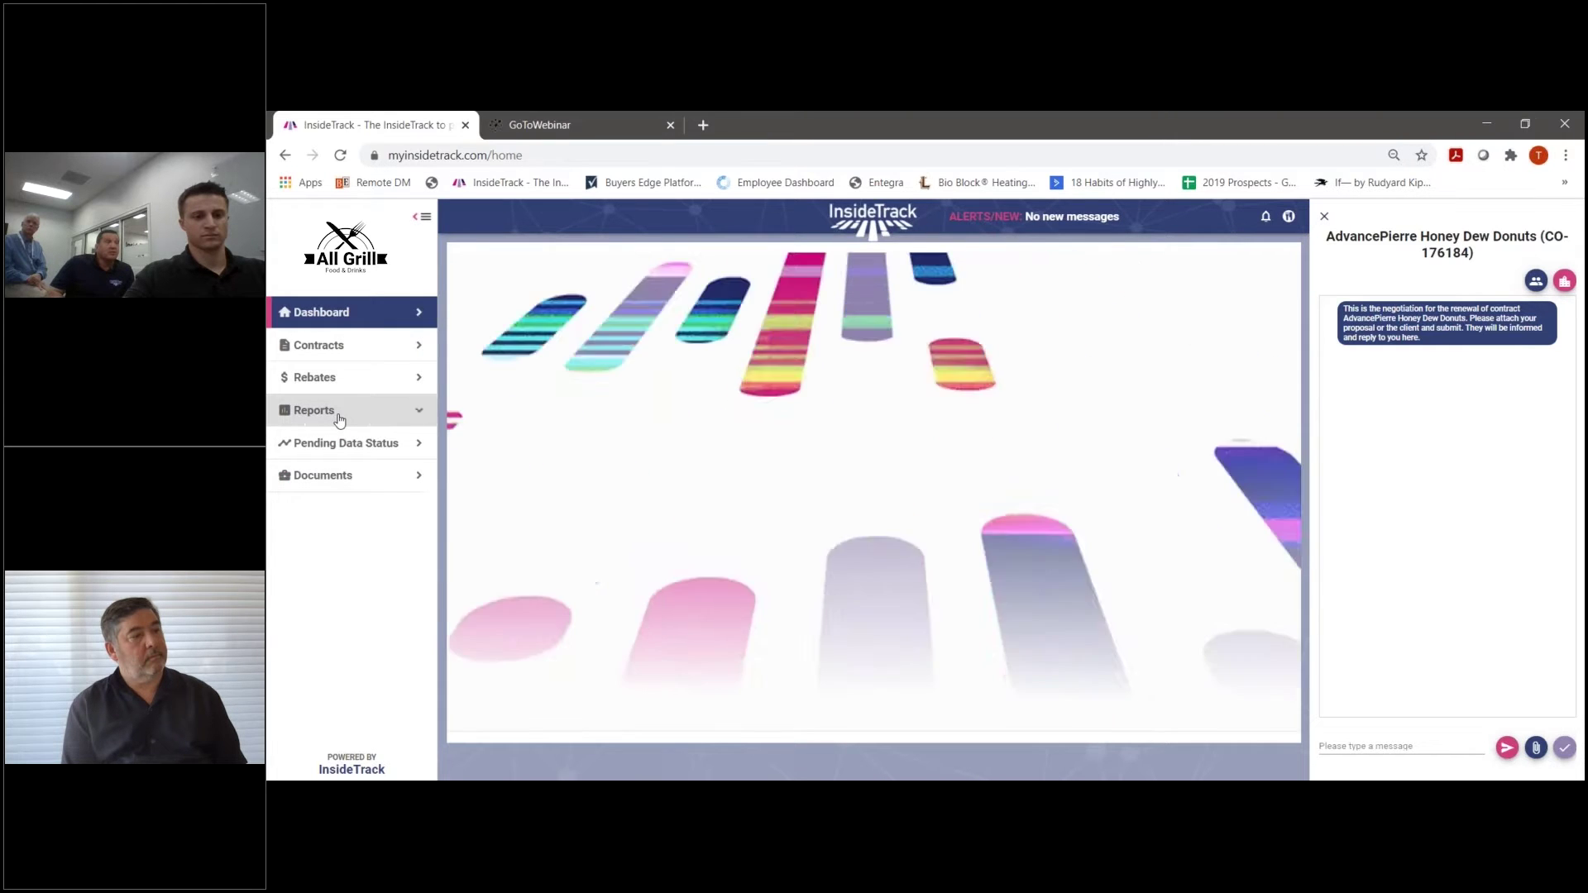
left_click(339, 419)
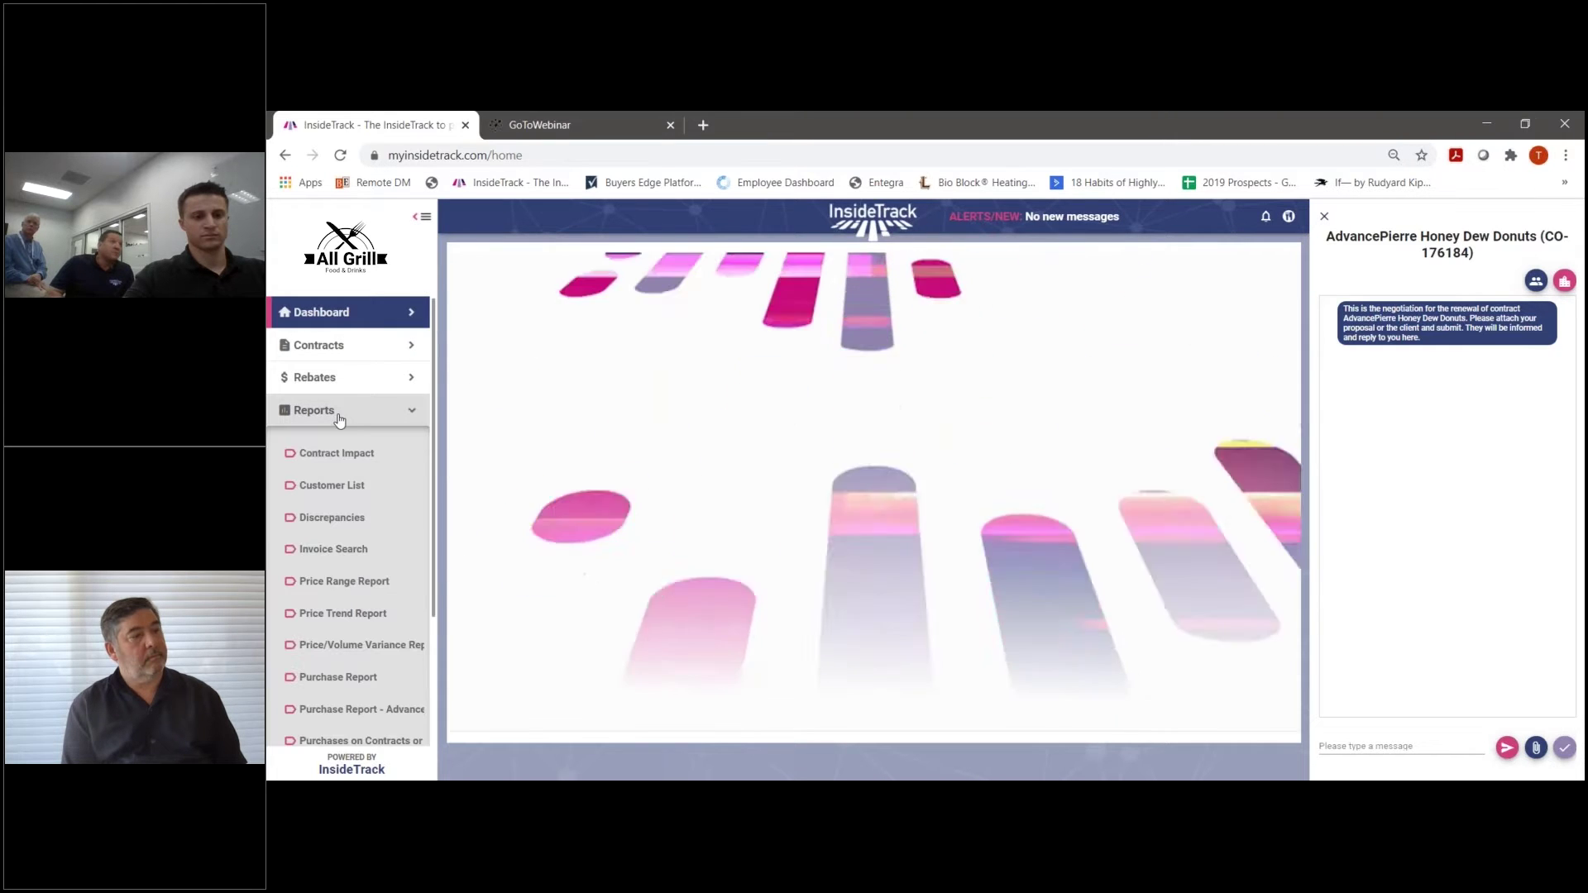
left_click(339, 521)
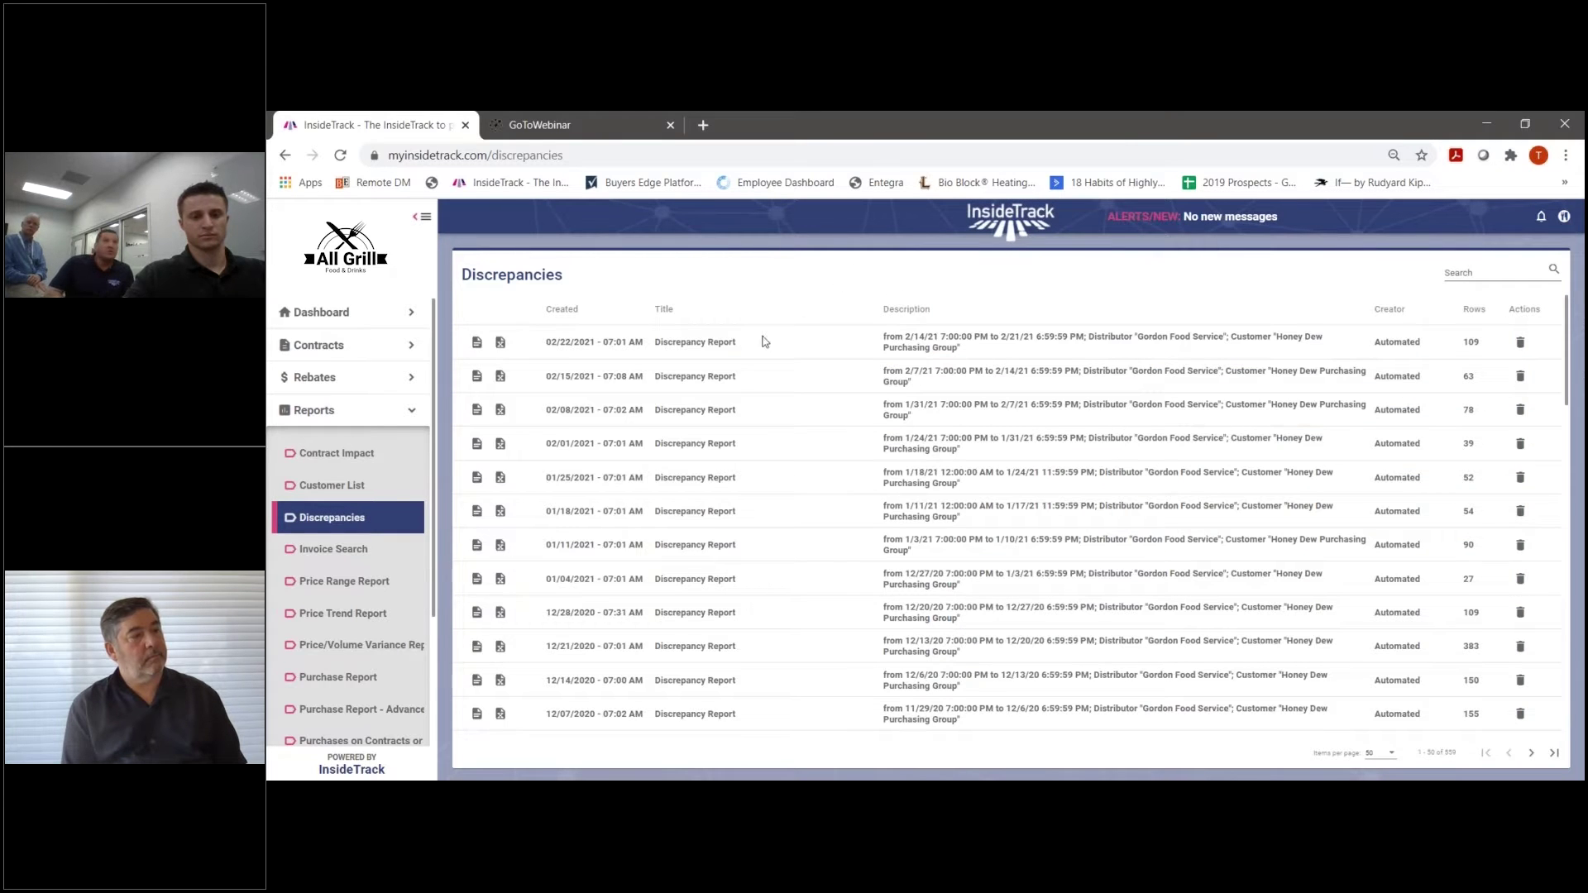
scroll(601, 490, "down", 1)
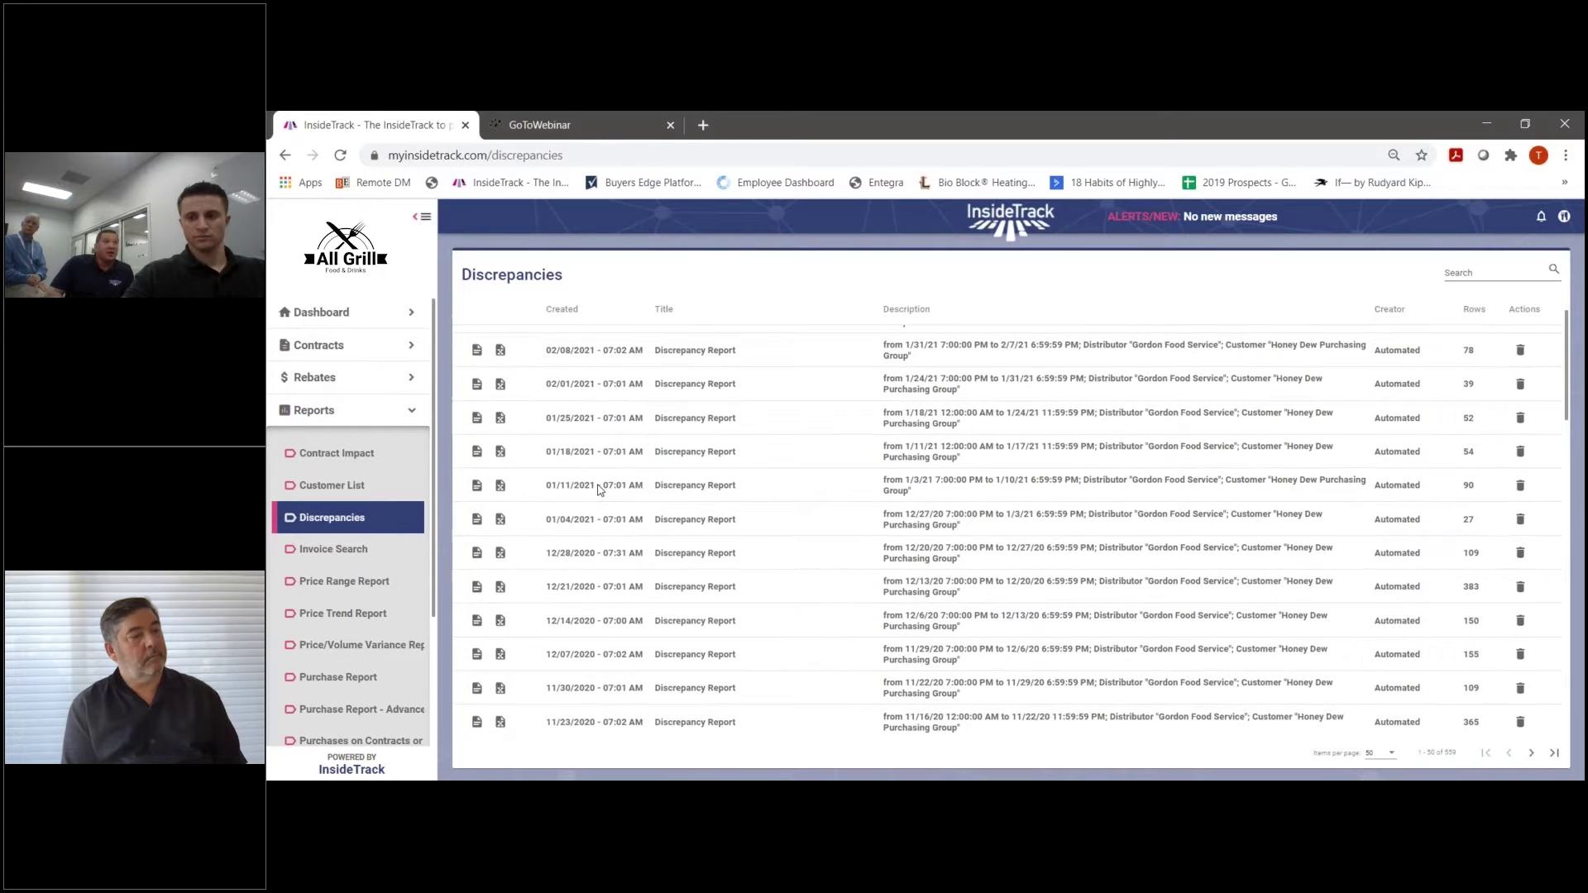
scroll(600, 489, "down", 1)
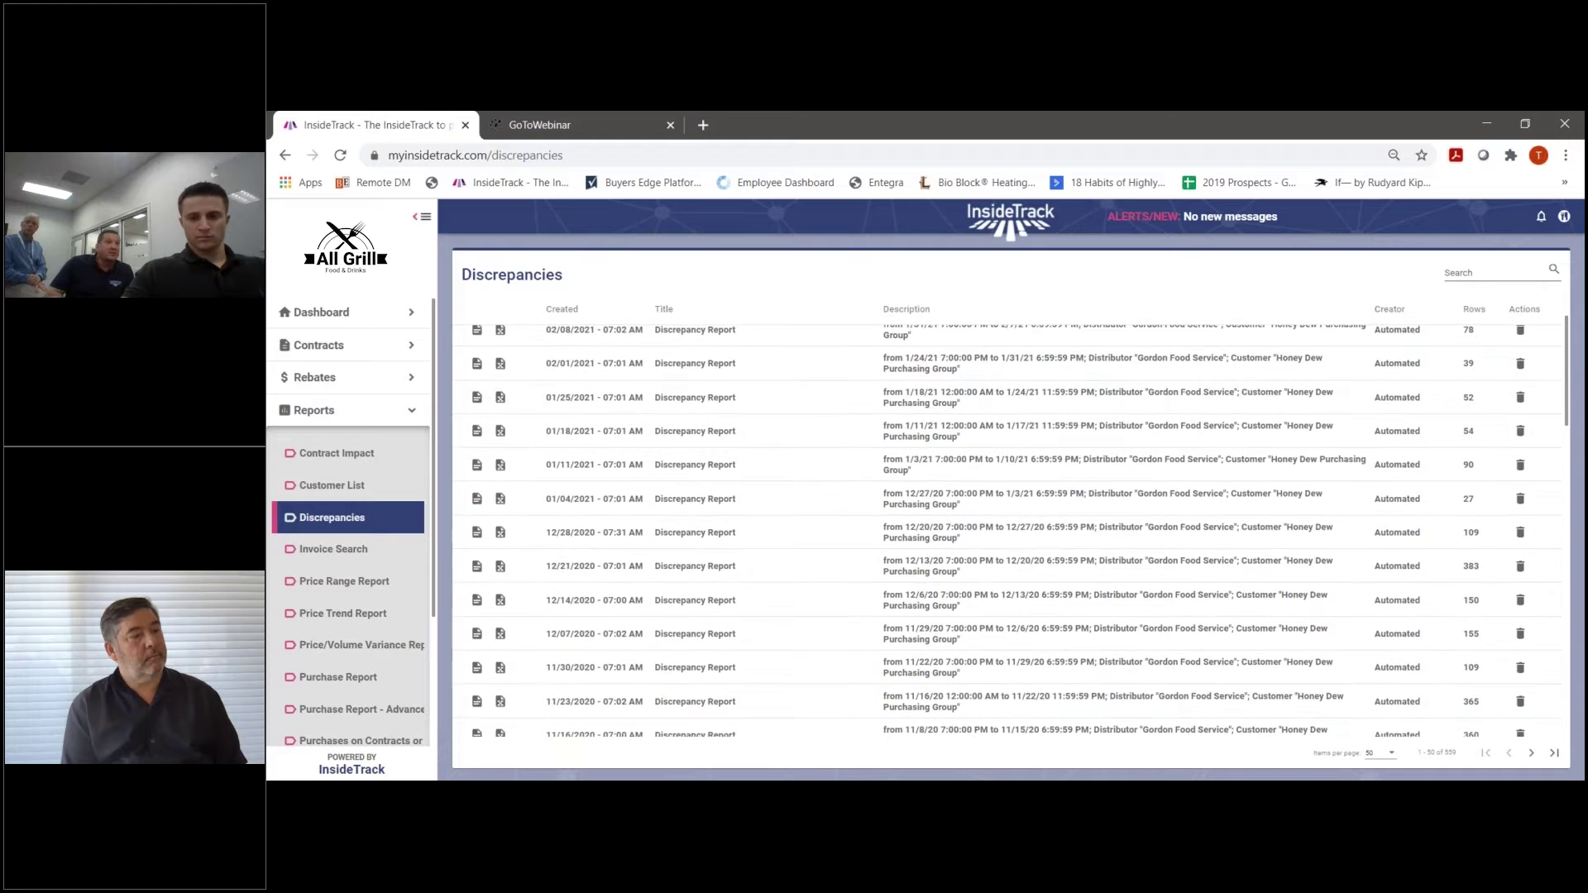
scroll(600, 490, "down", 1)
scroll(600, 490, "down", 1)
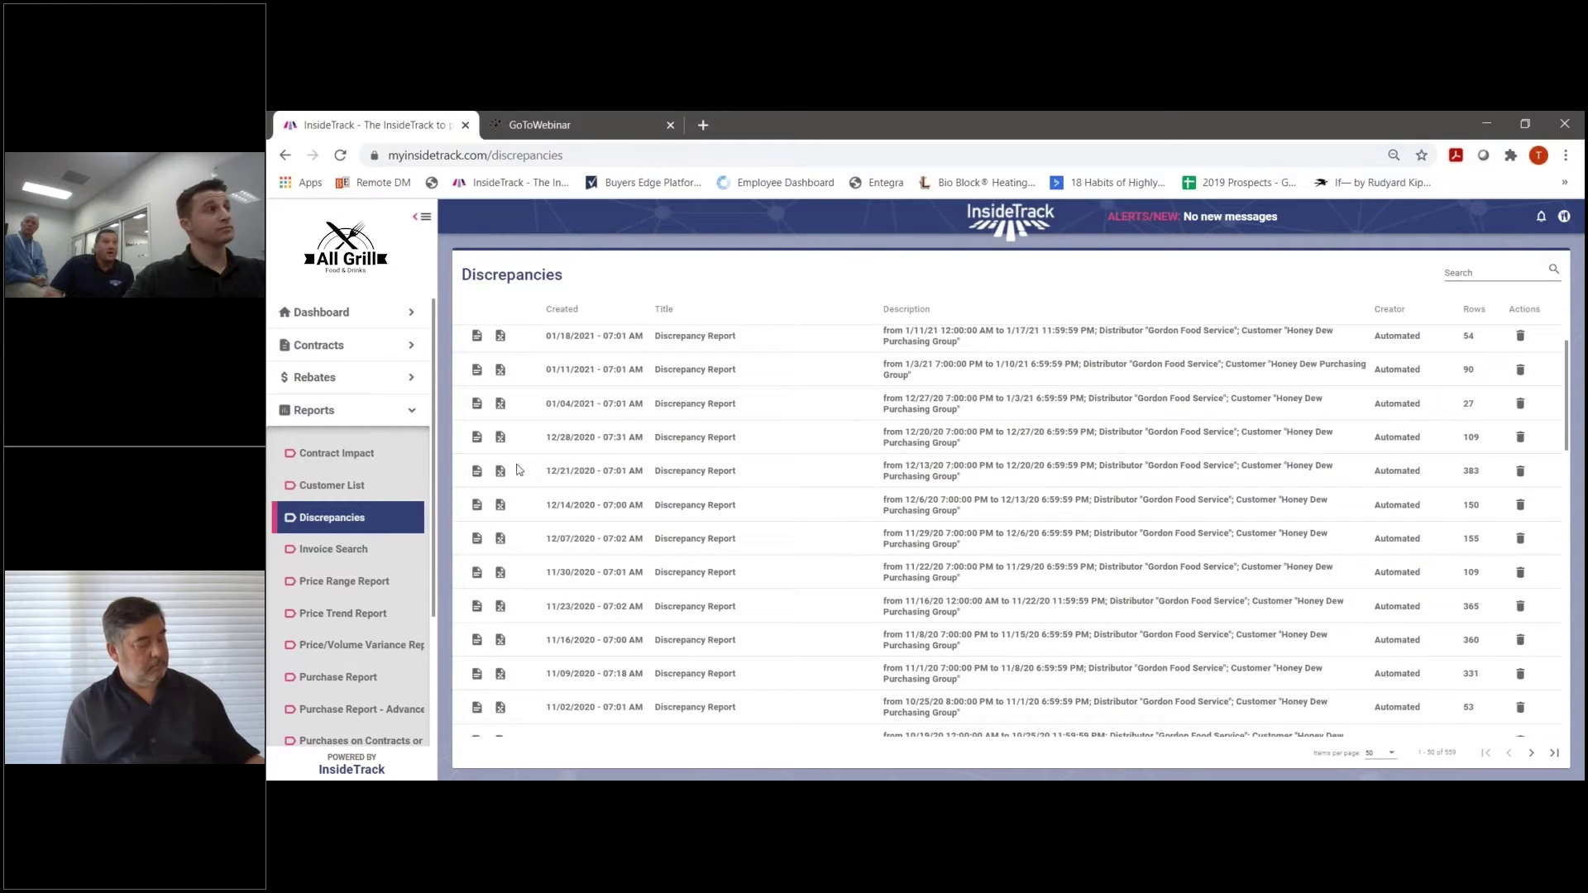
left_click(392, 422)
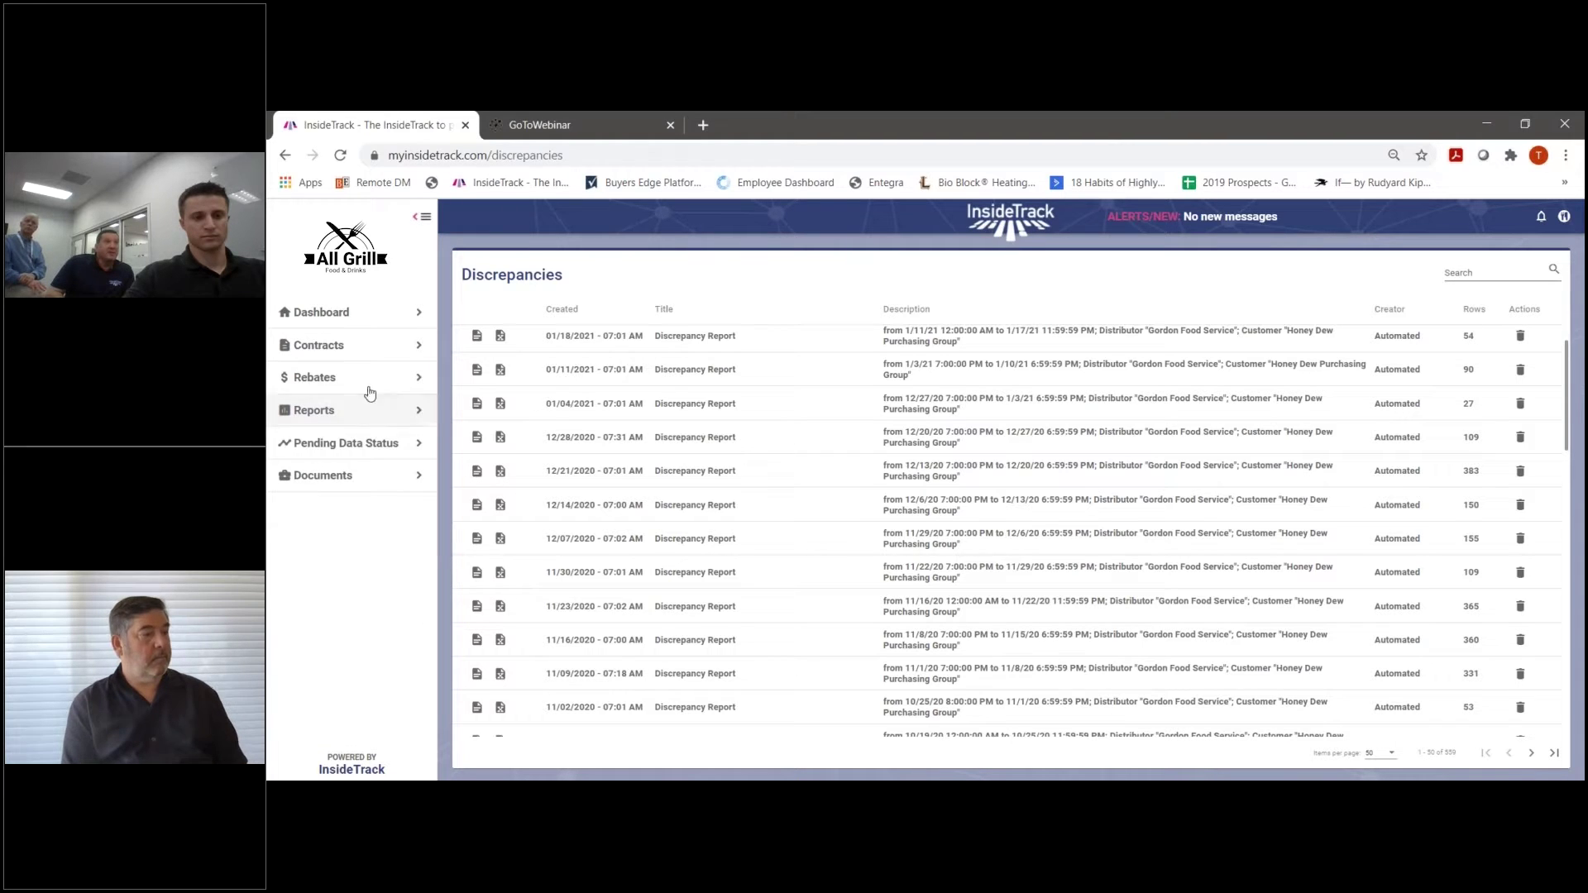
Return to the dashboard and drill down in Price Trend through Refrigerated Products to the first sharp cheddar 135 CT item's purchase chart.
left_click(340, 312)
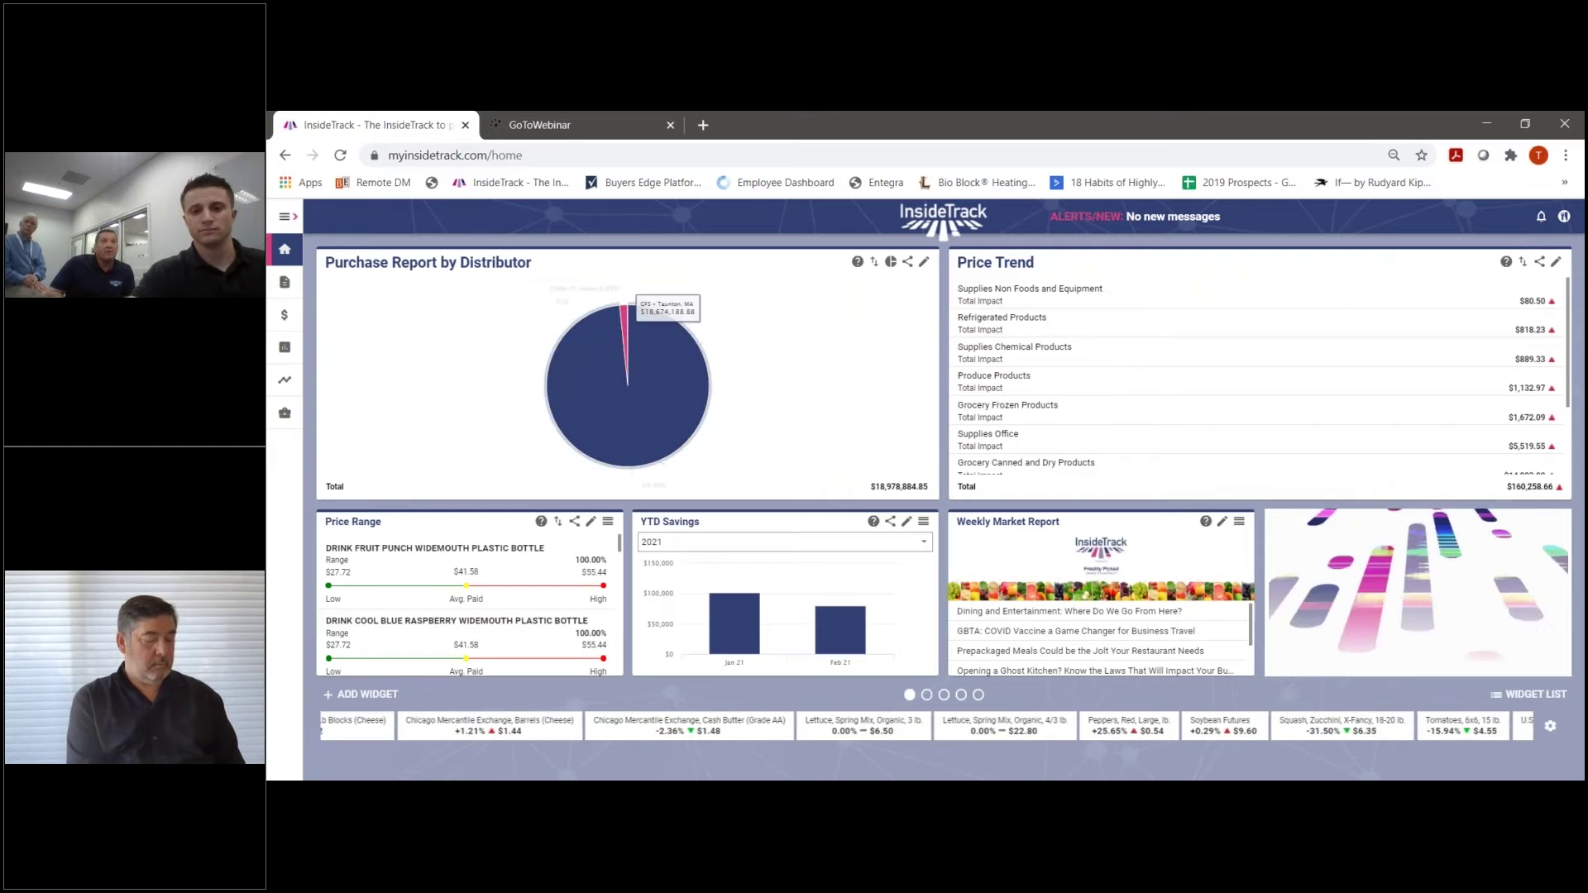
left_click(1101, 325)
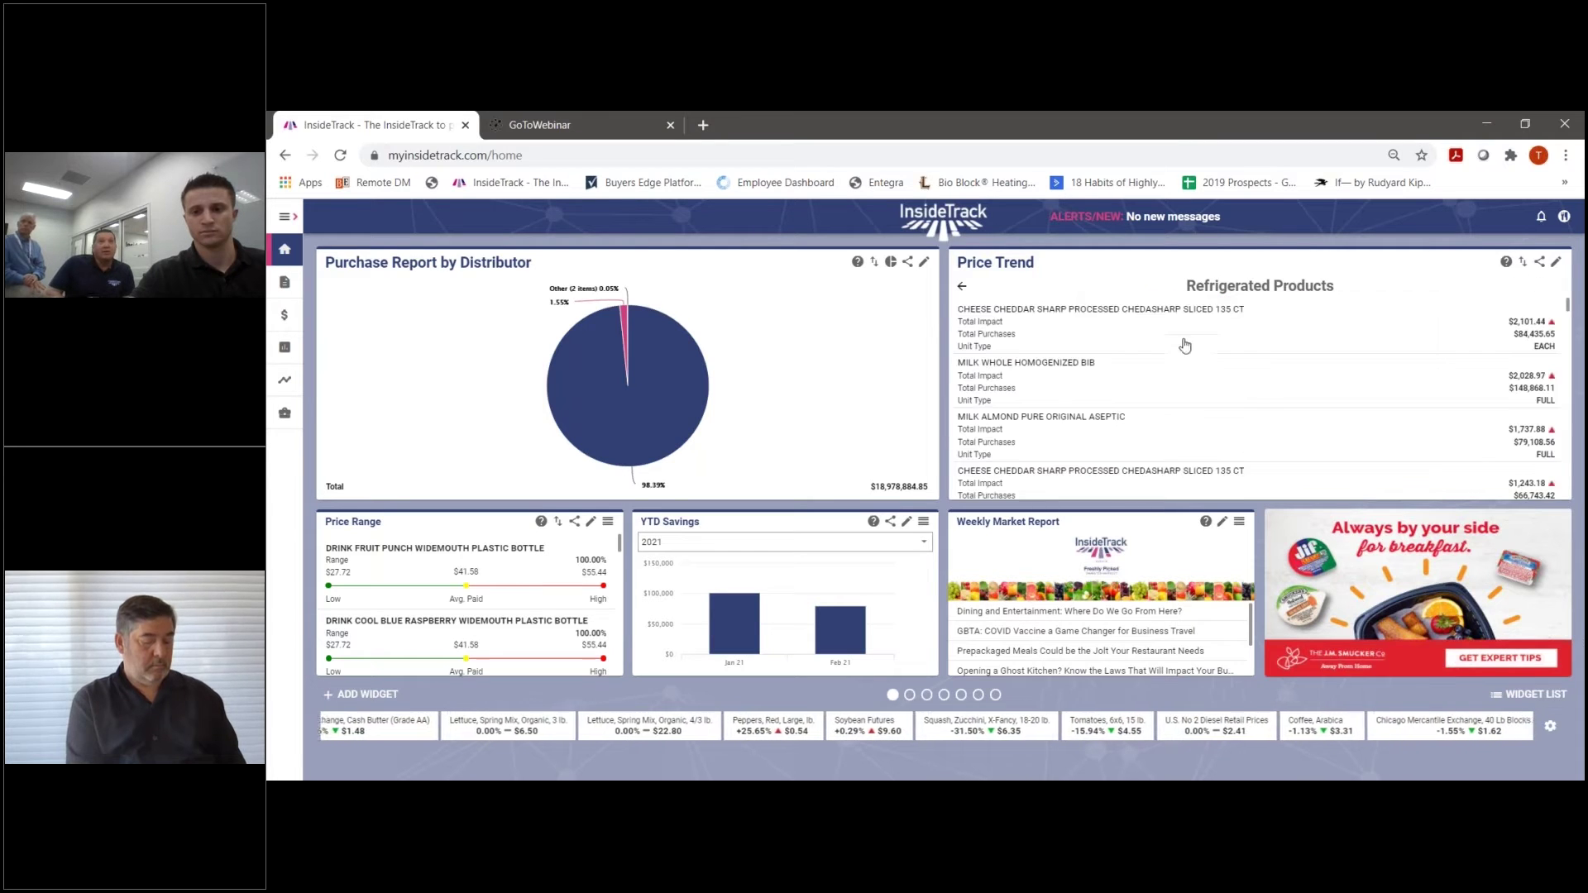
left_click(1176, 337)
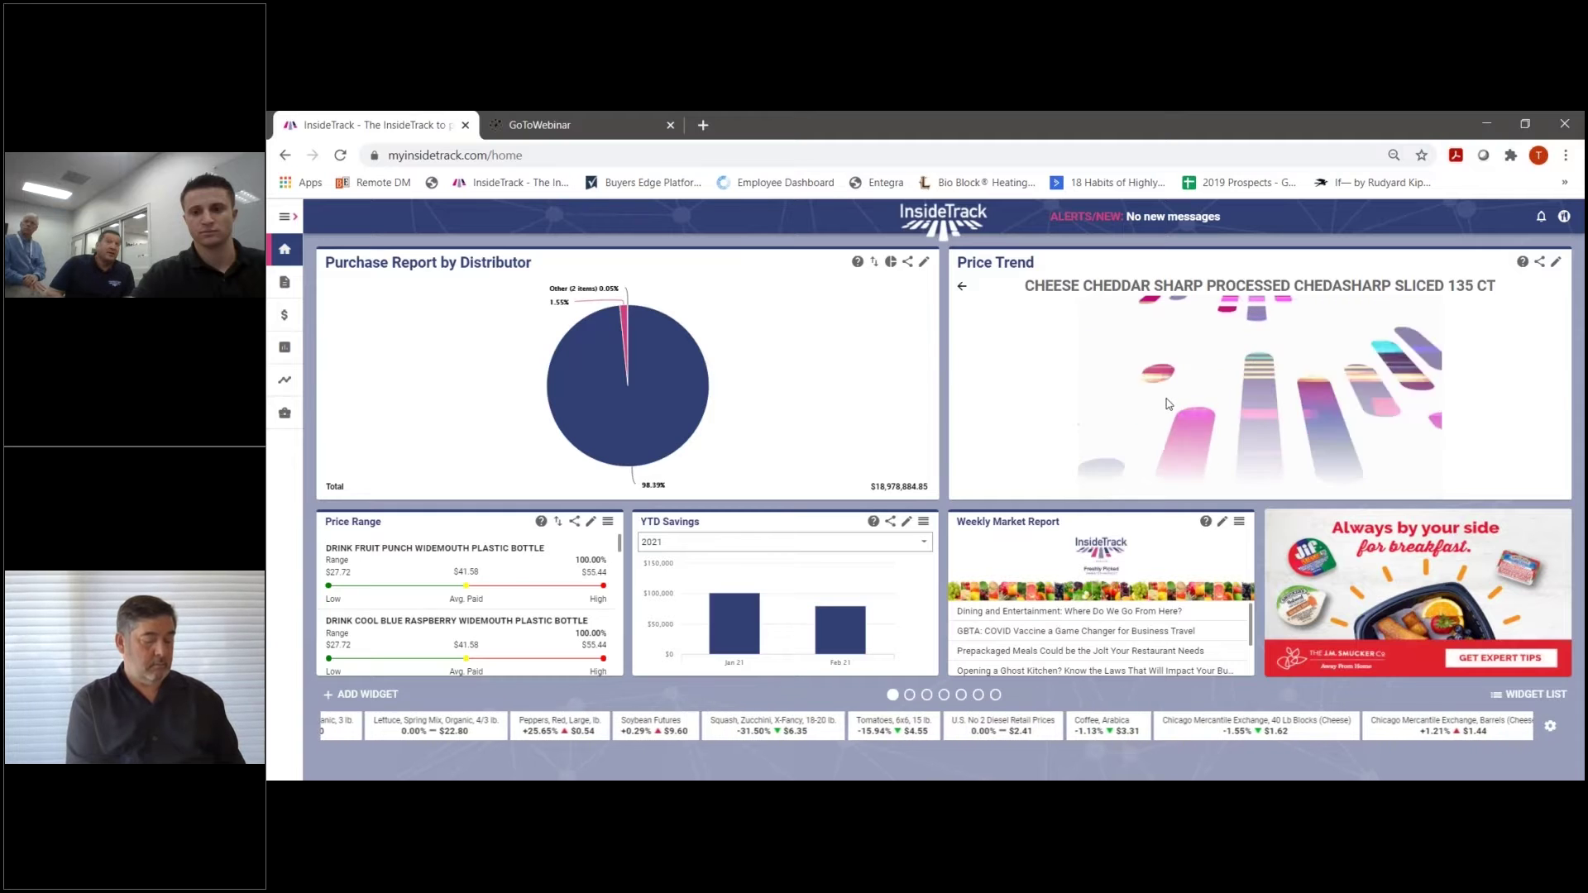
scroll(1168, 403, "down", 2)
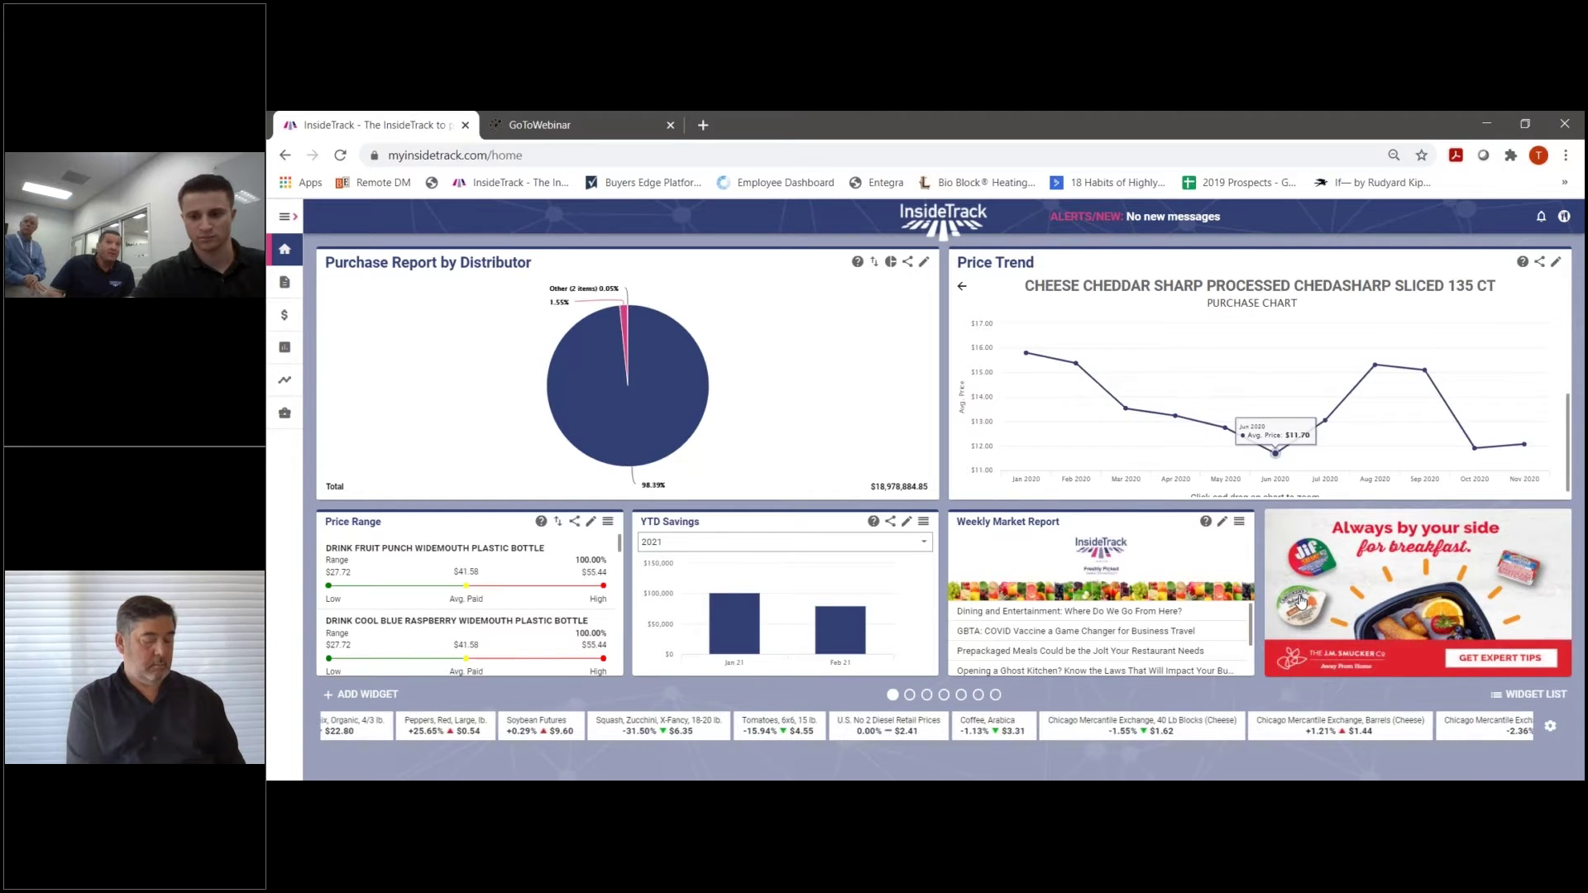
Overlay the Chicago Mercantile Exchange, 40 Lb Blocks (Cheese) market chart on the sharp cheddar's purchase chart in Price Trend.
left_click(1191, 725)
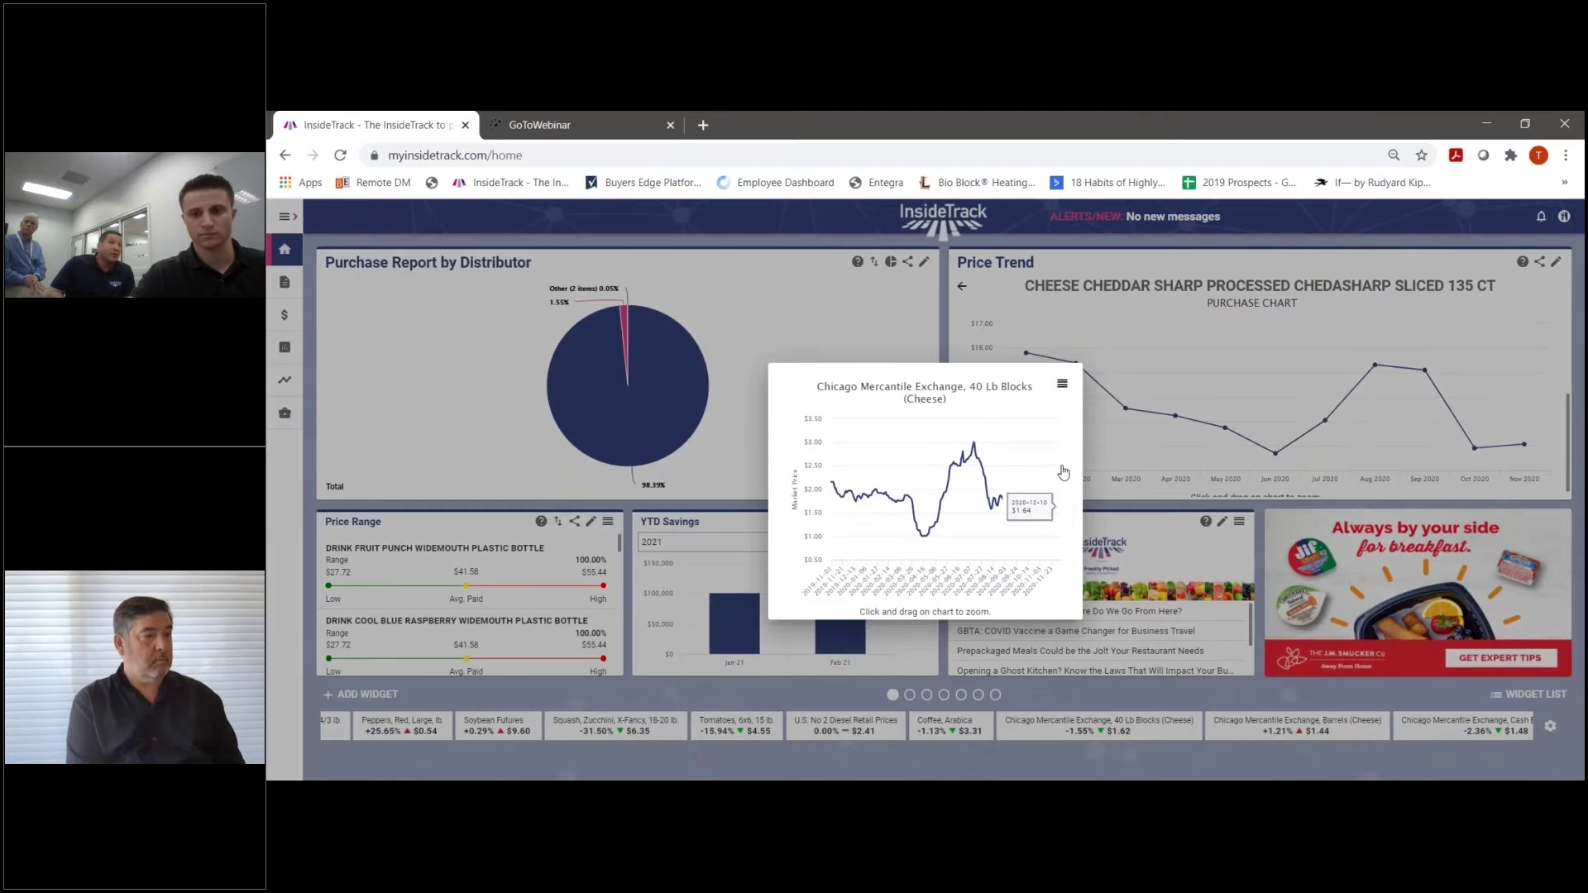
left_click_drag(1064, 385, 1265, 372)
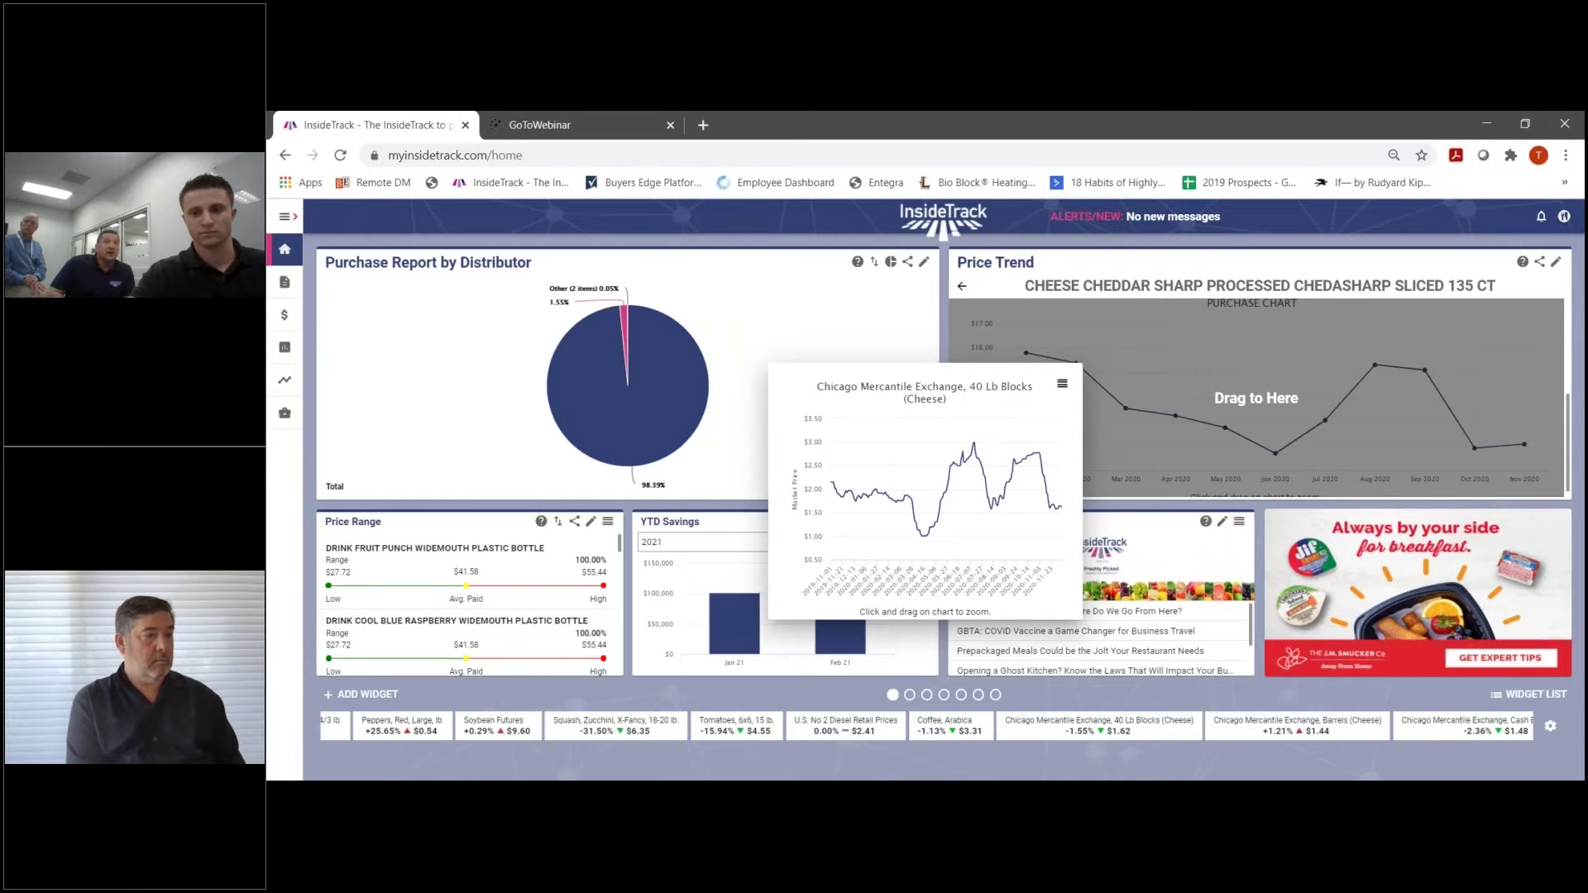
left_click_drag(1265, 372, 1221, 364)
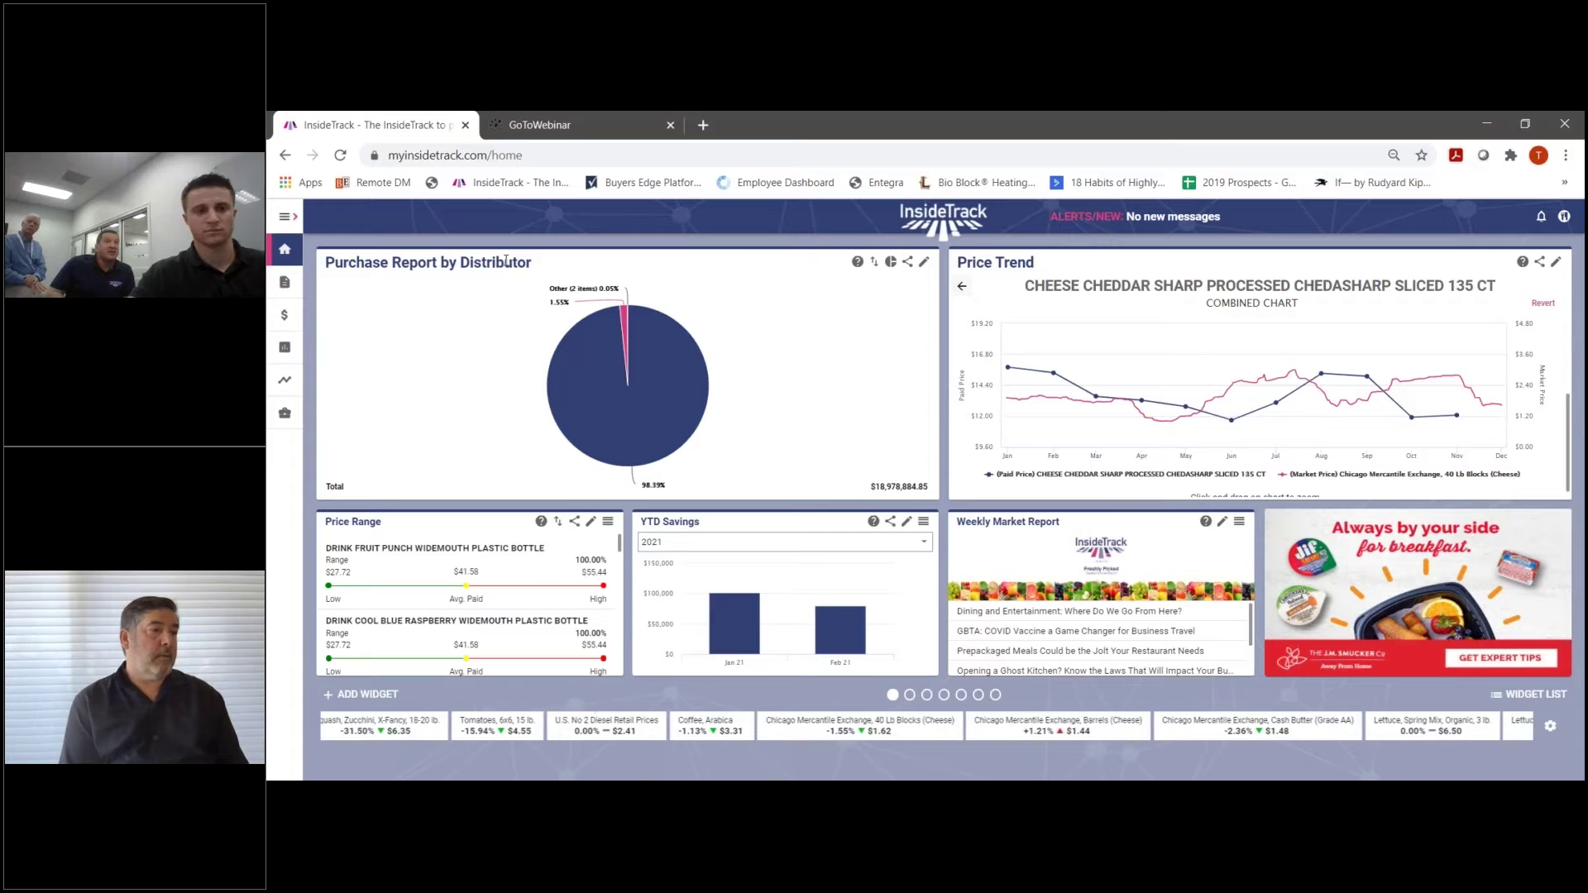
Examine the list of available reports, from Contract Impact through Top 25 Purchases.
left_click(284, 220)
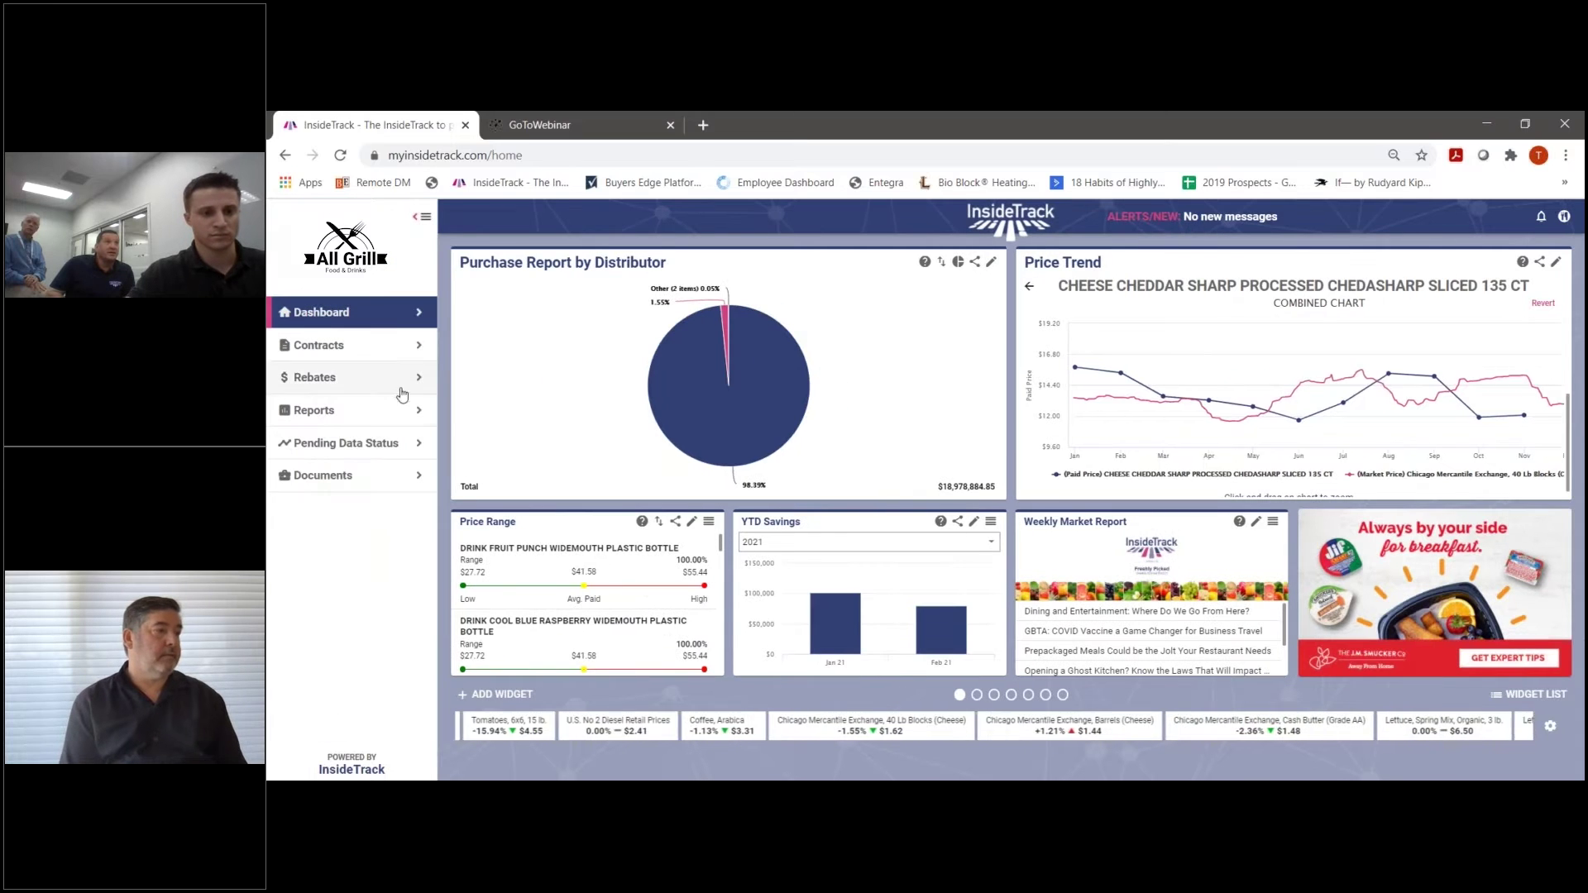
left_click(374, 420)
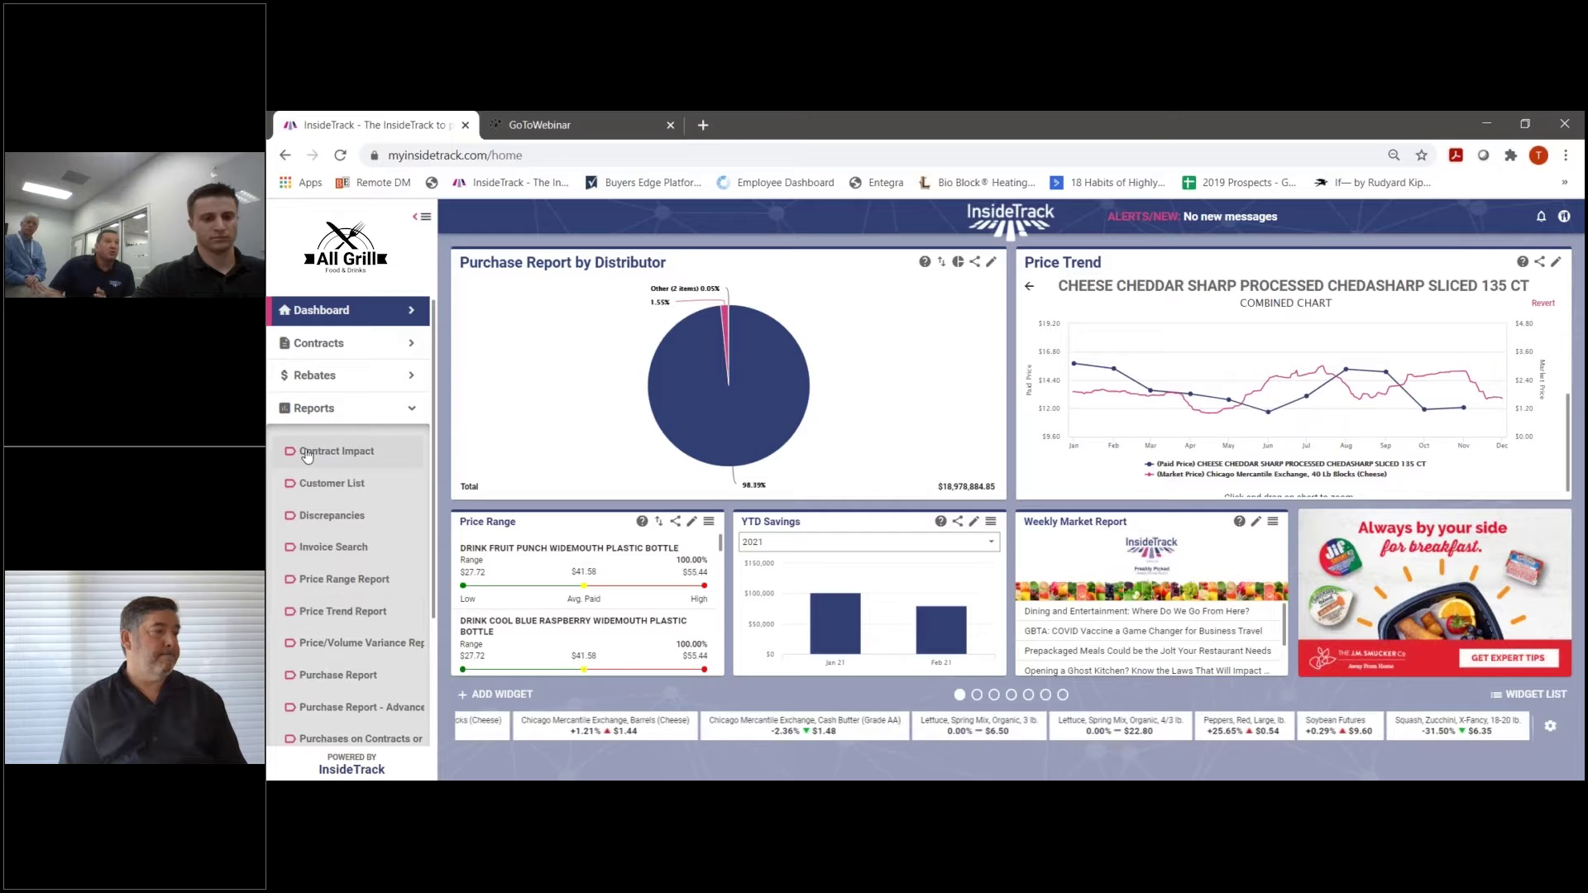
scroll(348, 513, "down", 2)
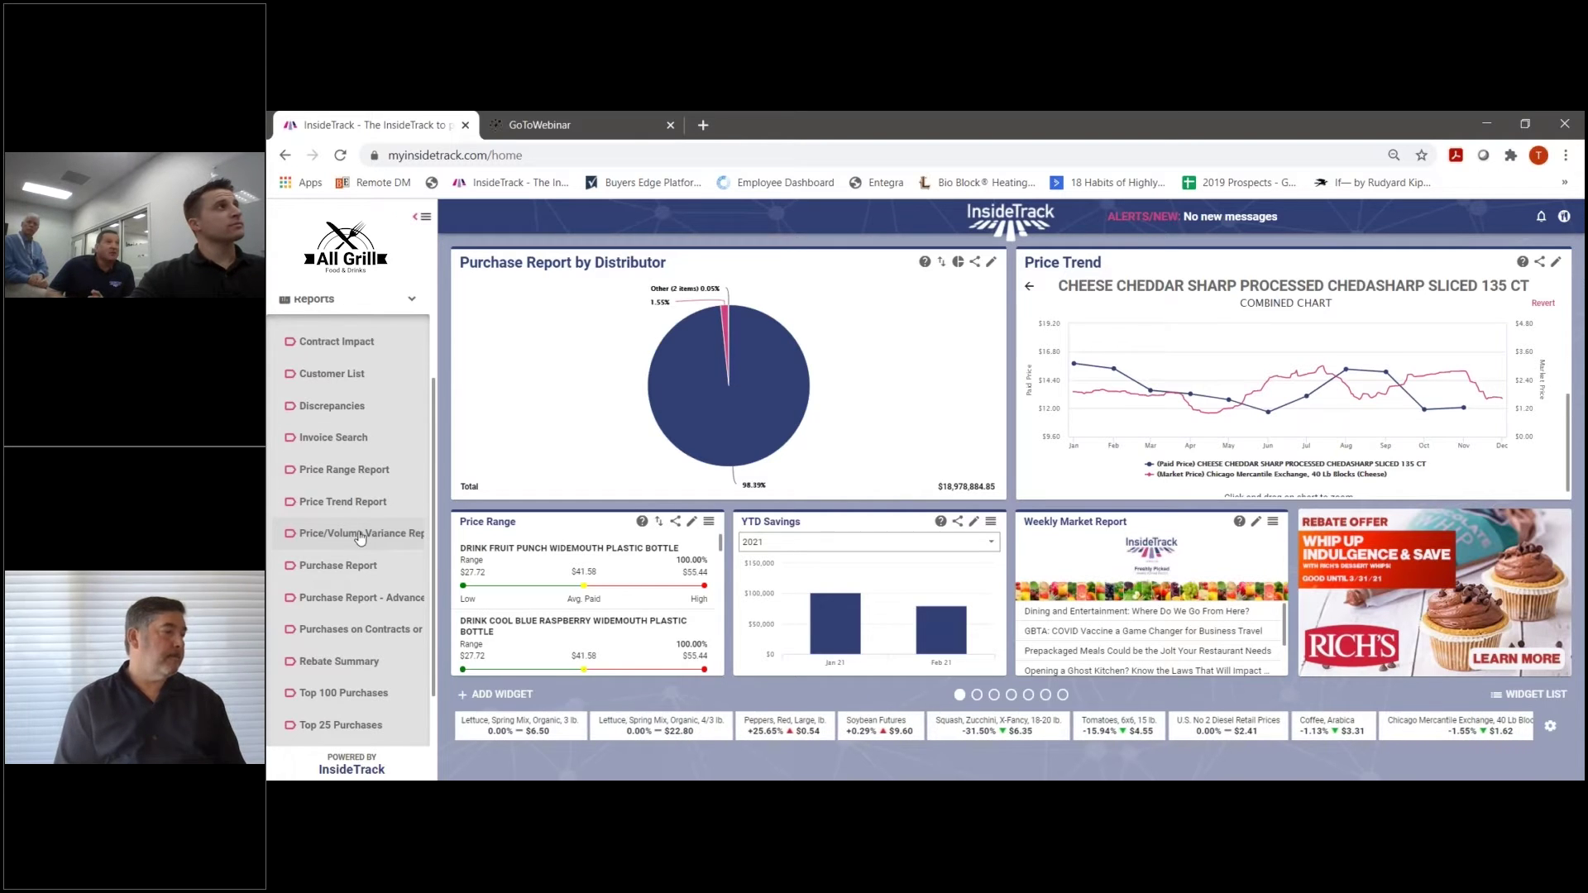
scroll(360, 537, "down", 1)
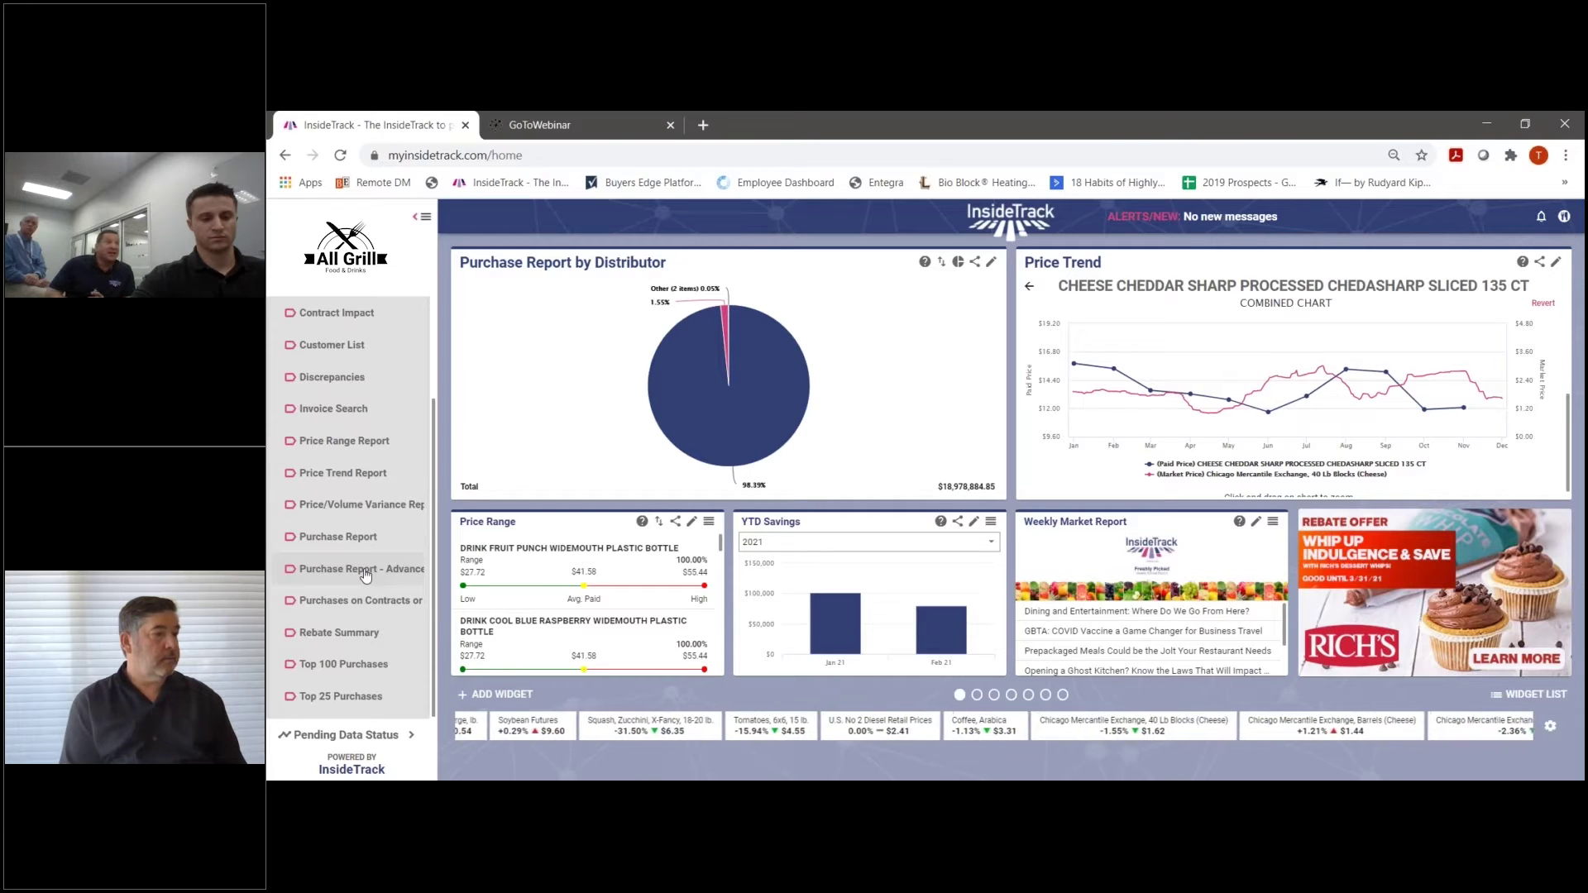
scroll(364, 574, "down", 1)
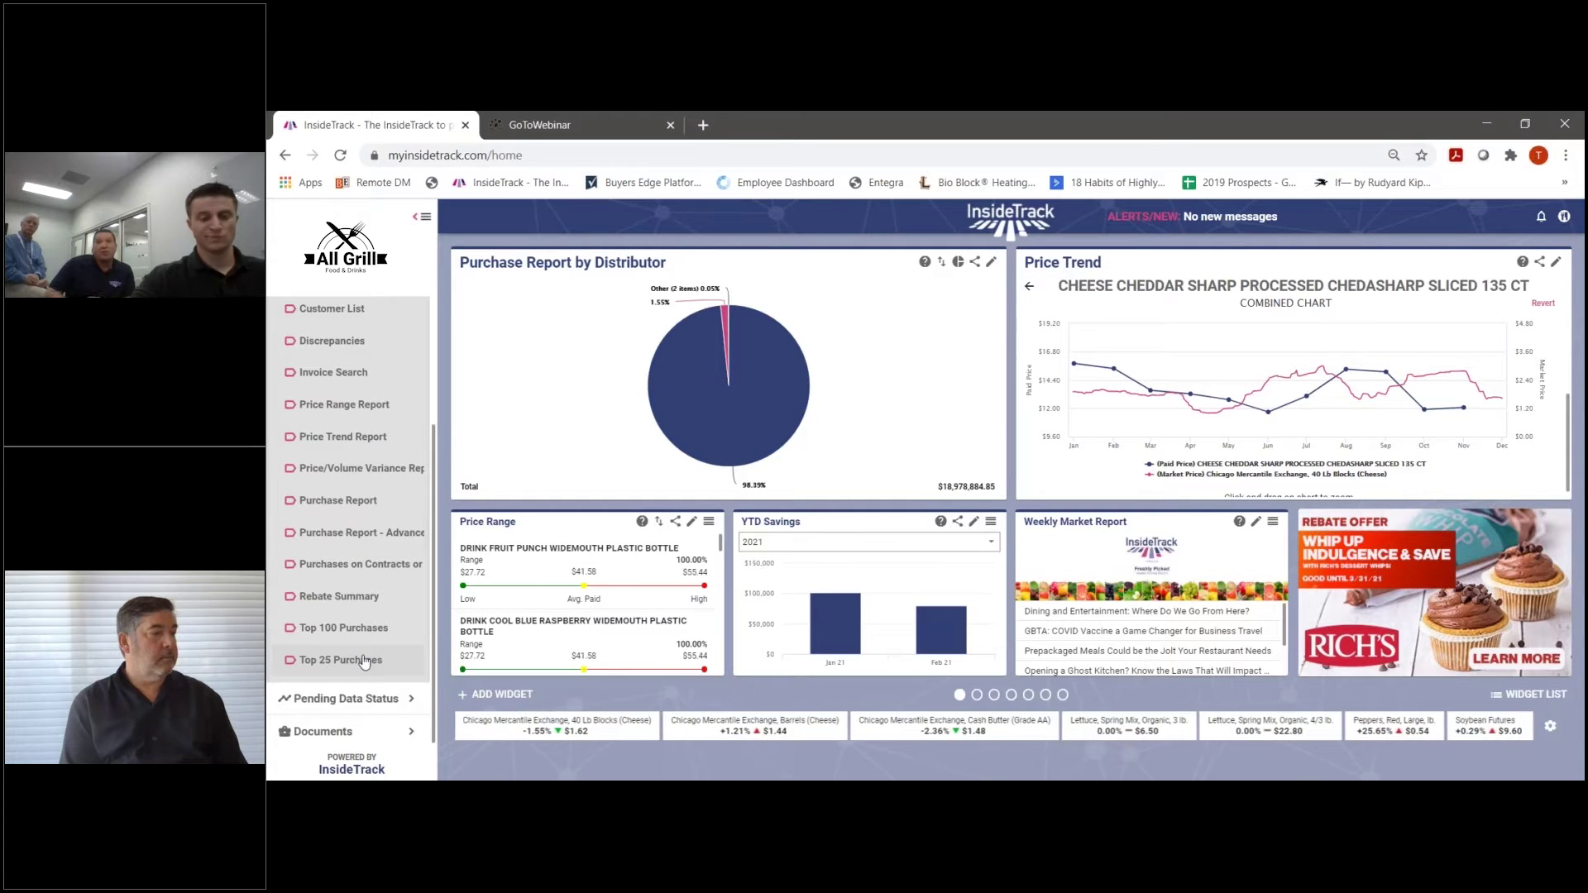
scroll(363, 463, "up", 3)
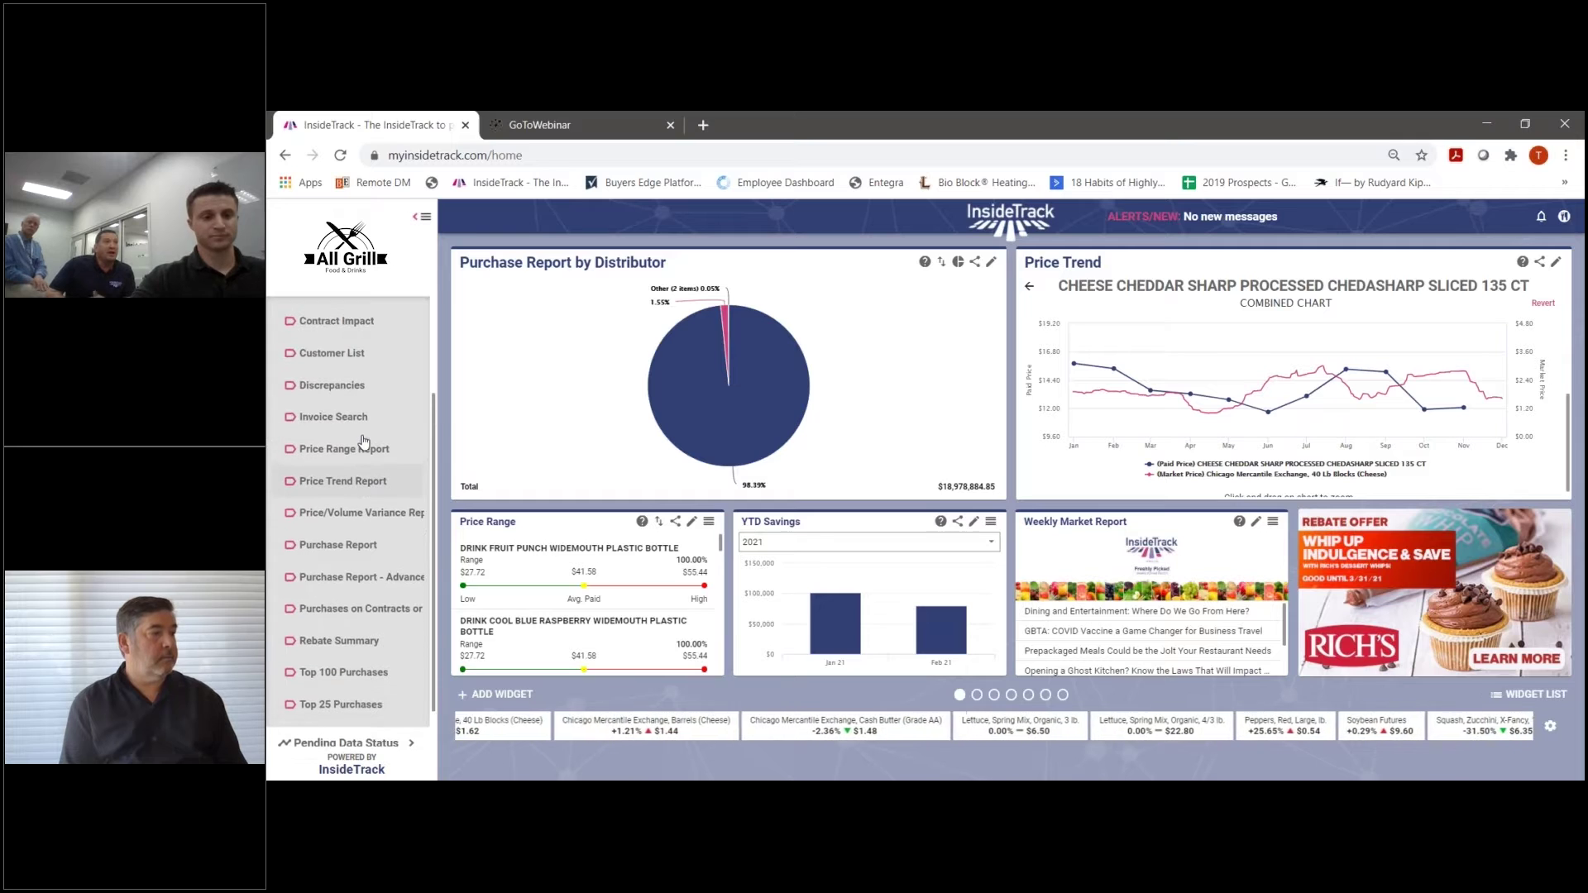
scroll(364, 438, "up", 1)
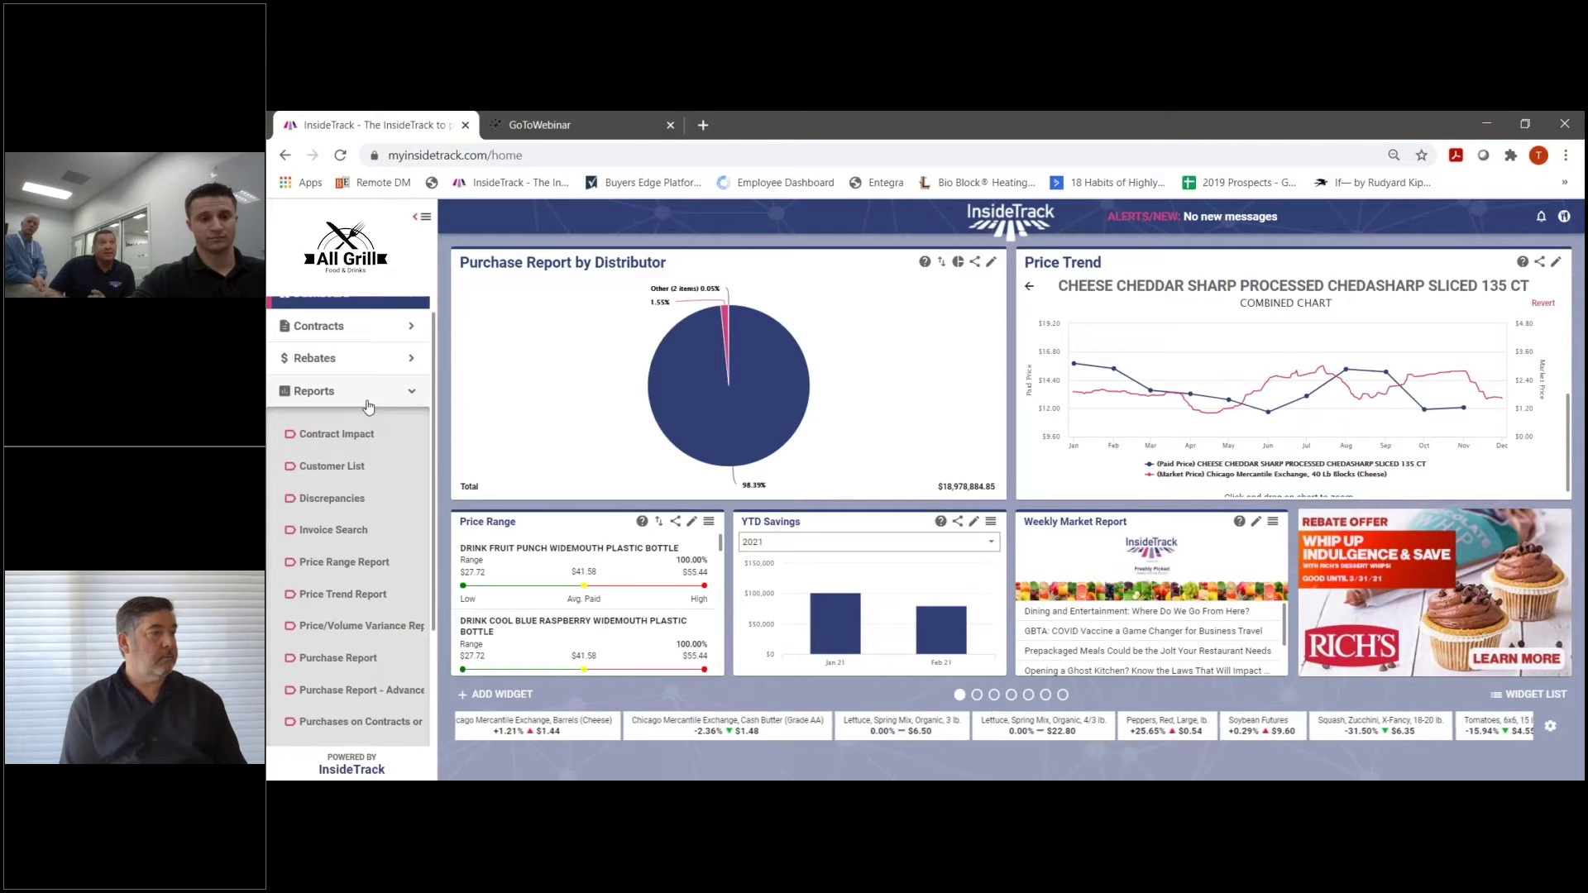
left_click(369, 403)
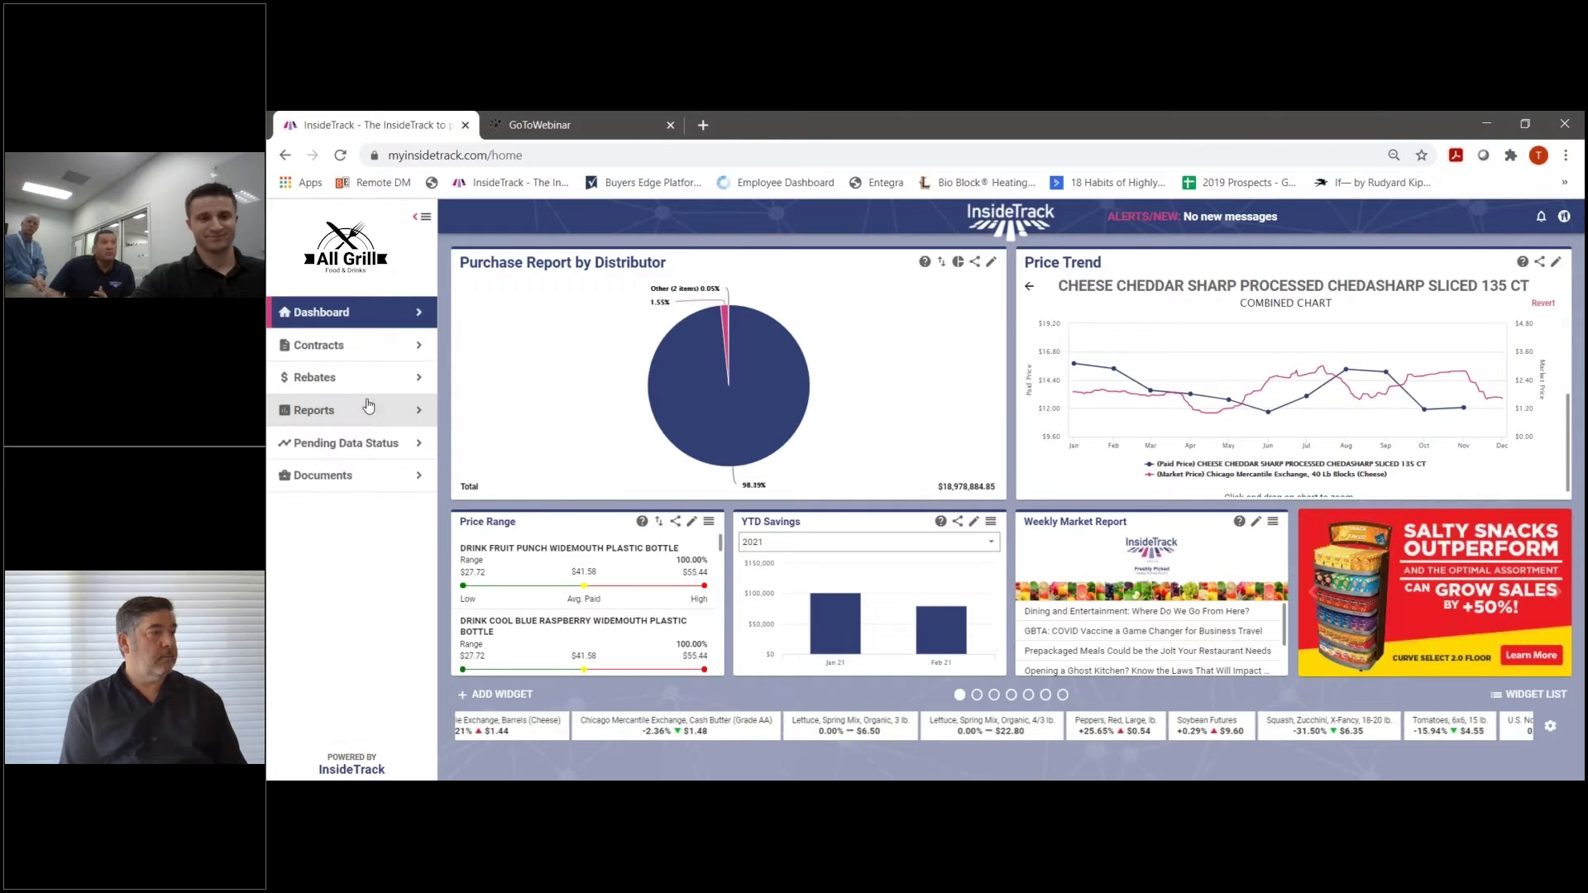
left_click(422, 217)
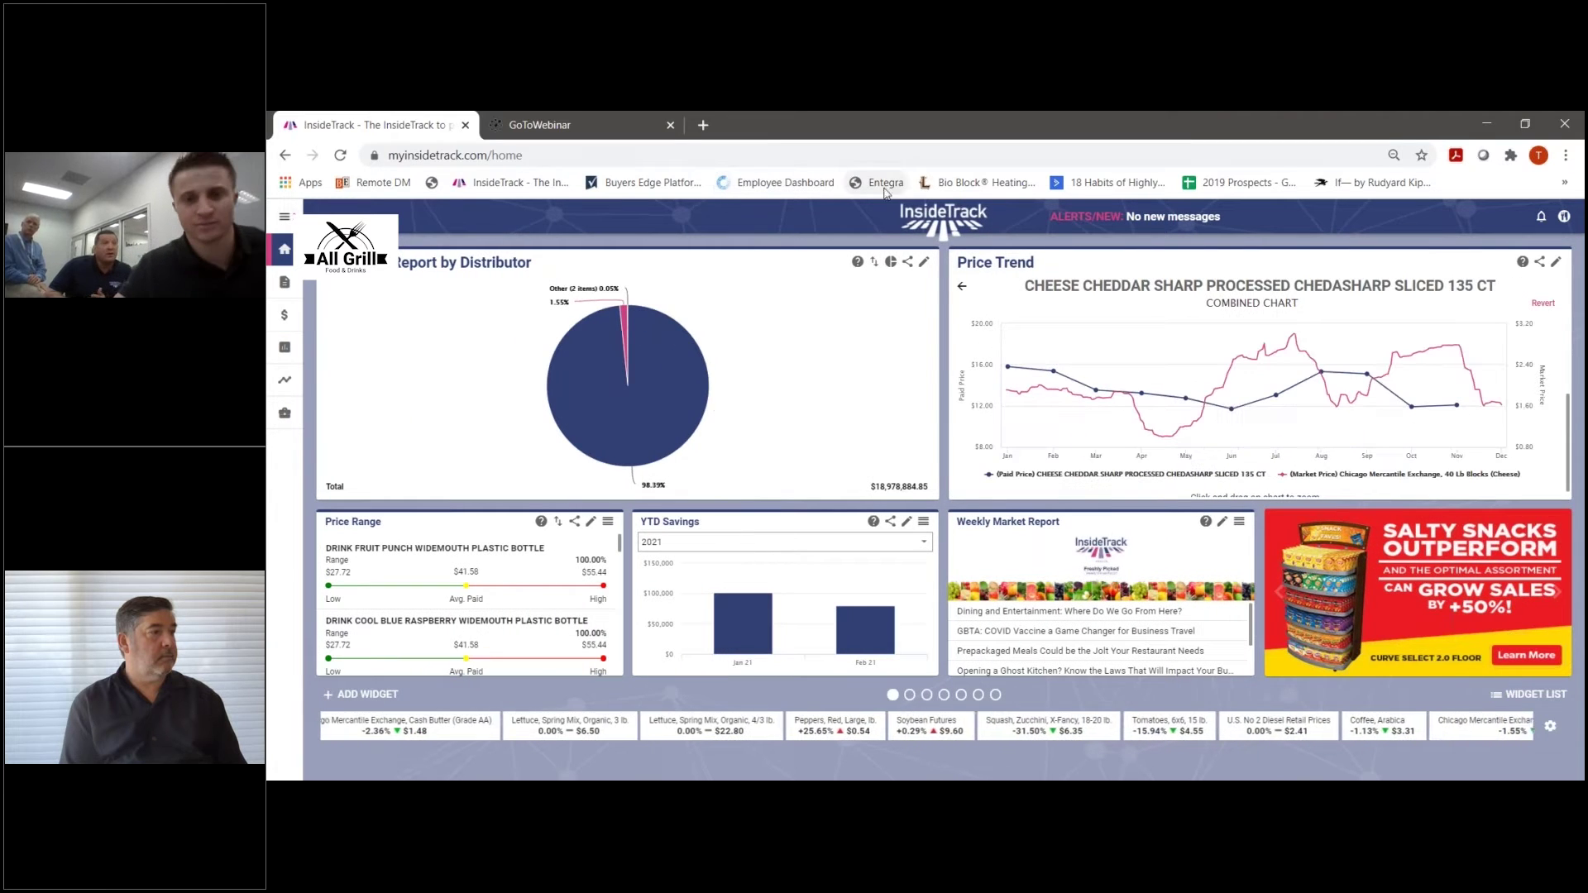
Swap the Price Range widget with Purchase Report by Distributor and return Price Trend to its product category list.
left_click_drag(557, 520, 782, 285)
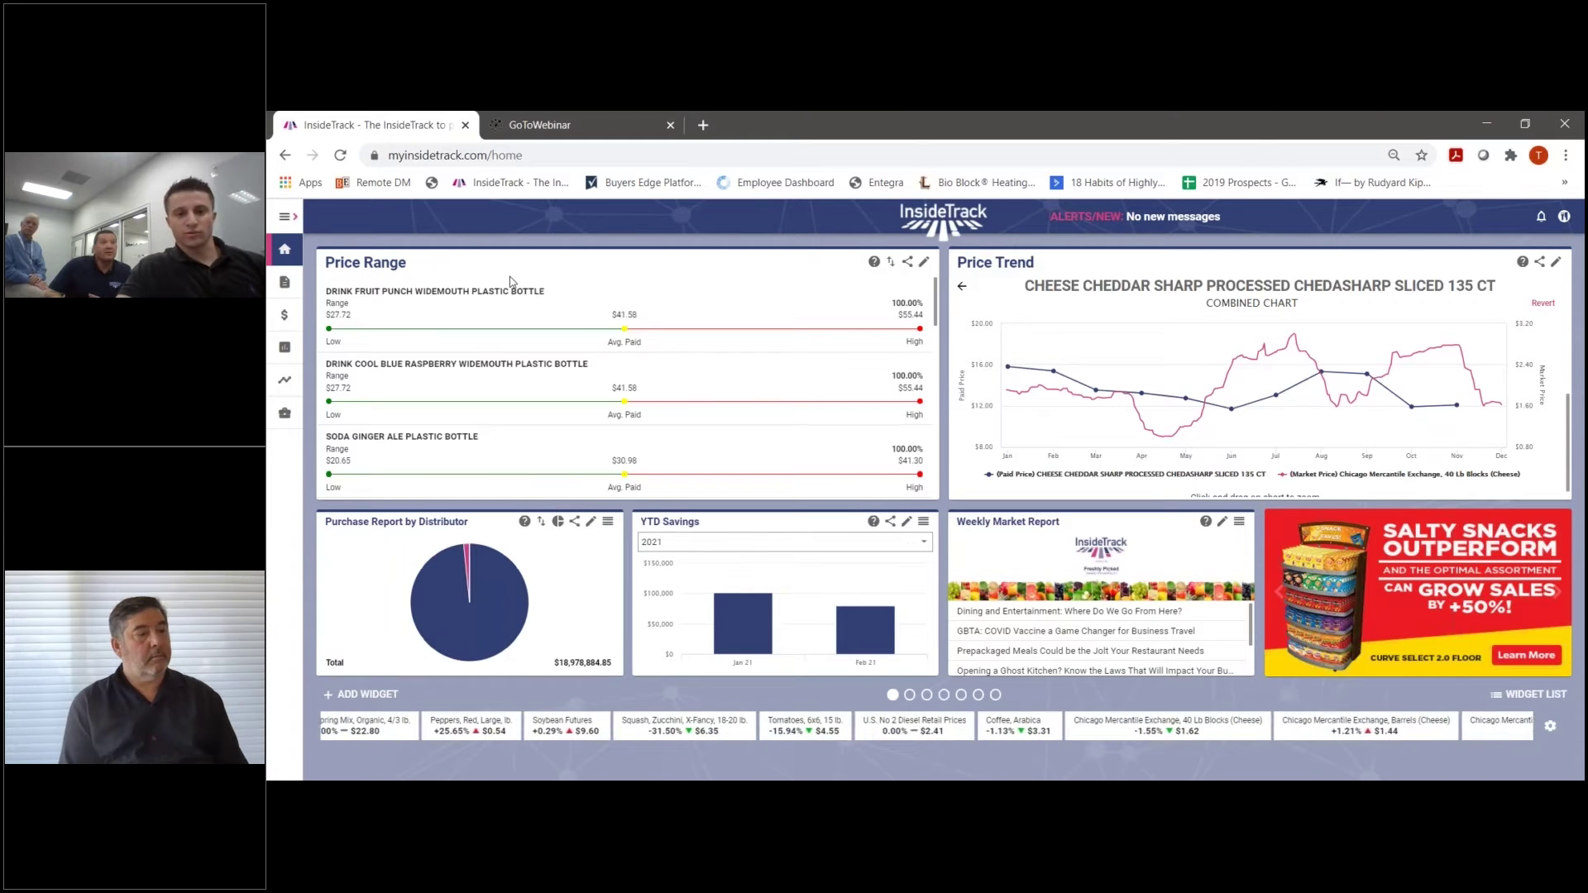
left_click(961, 286)
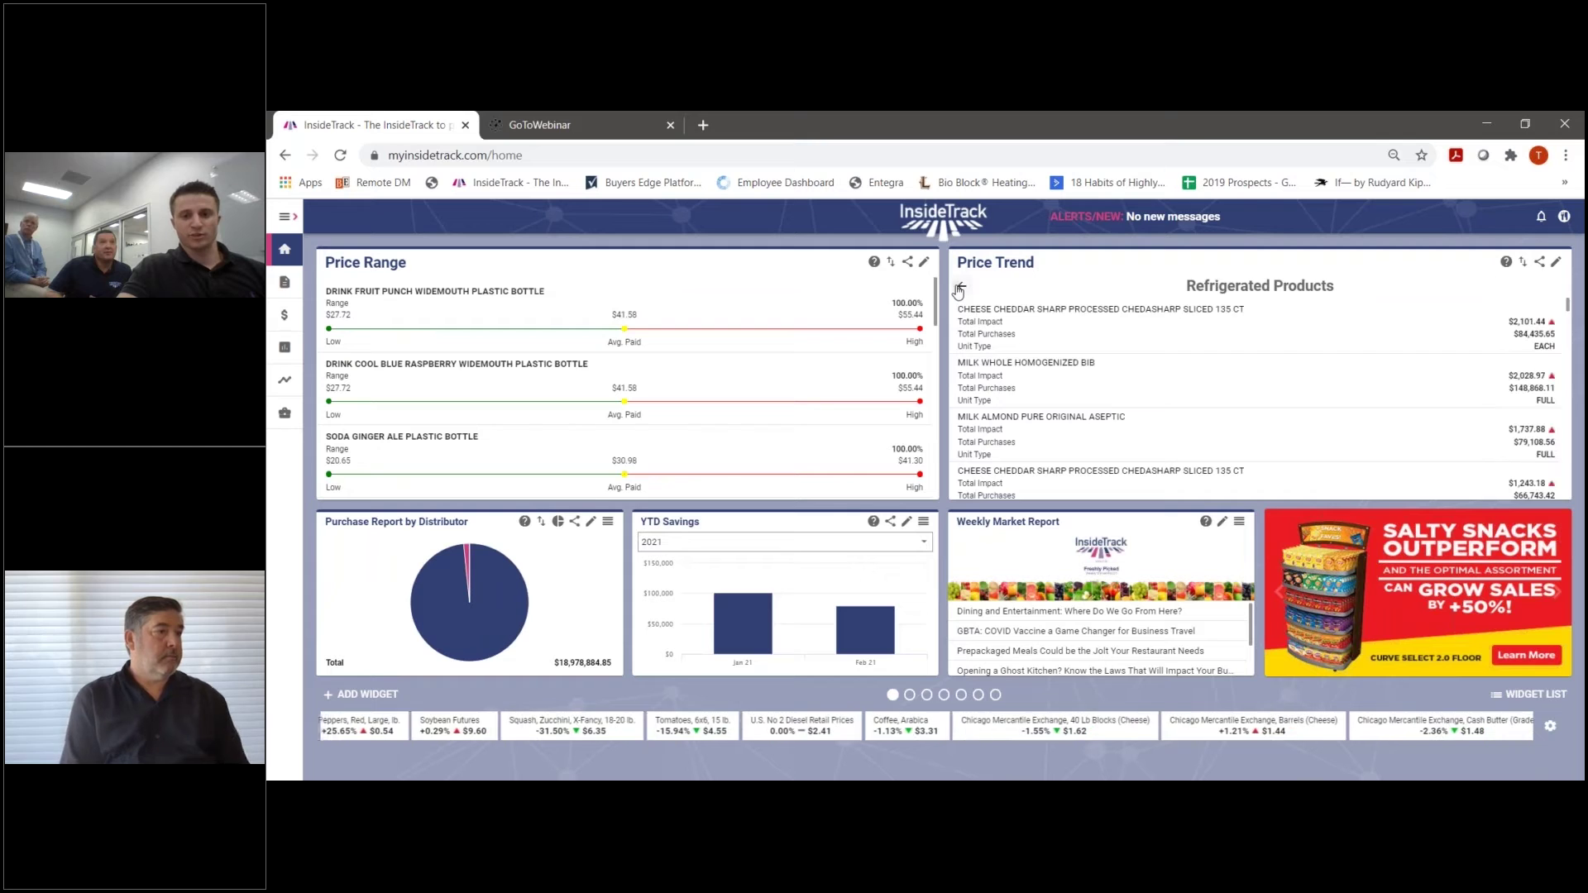
left_click(959, 288)
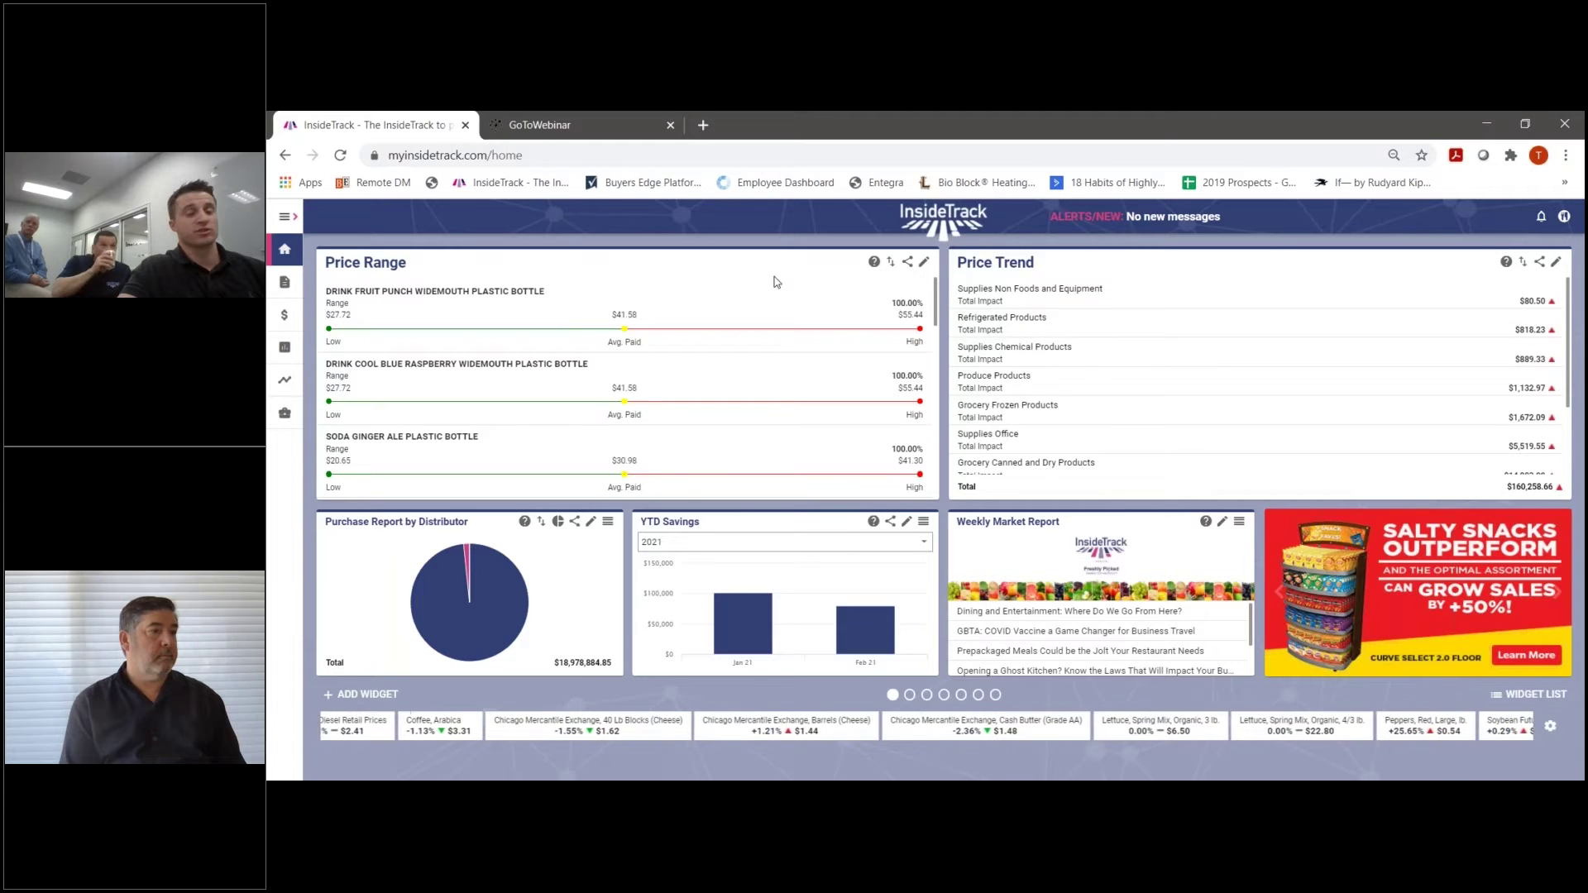
Read the Price Range widget's help description and examine its sort options without saving a change.
left_click(875, 265)
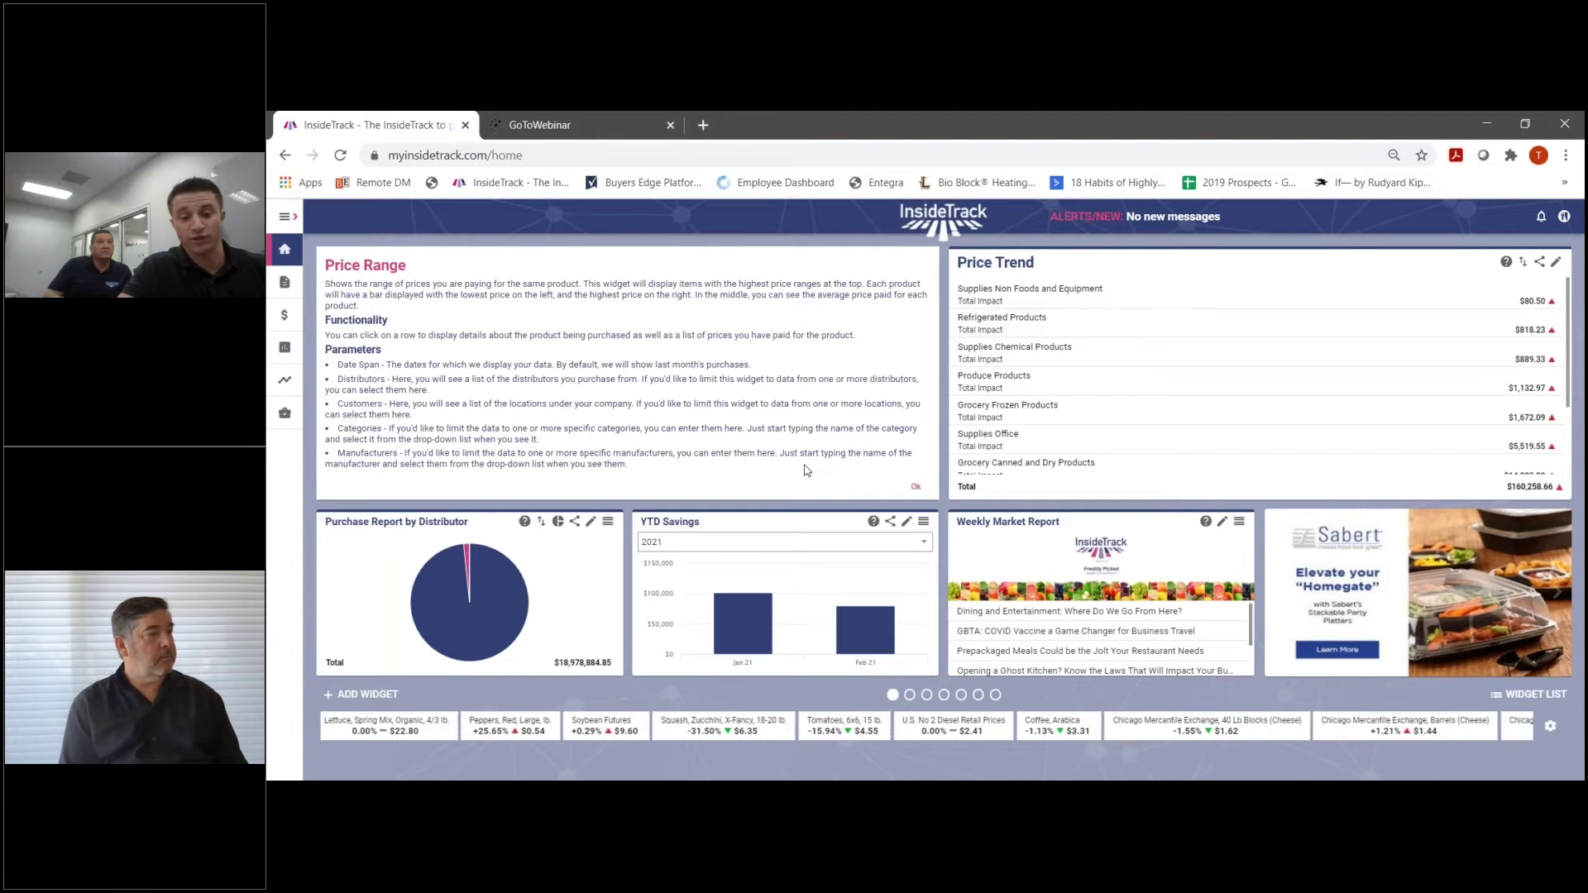
left_click(912, 489)
left_click(891, 263)
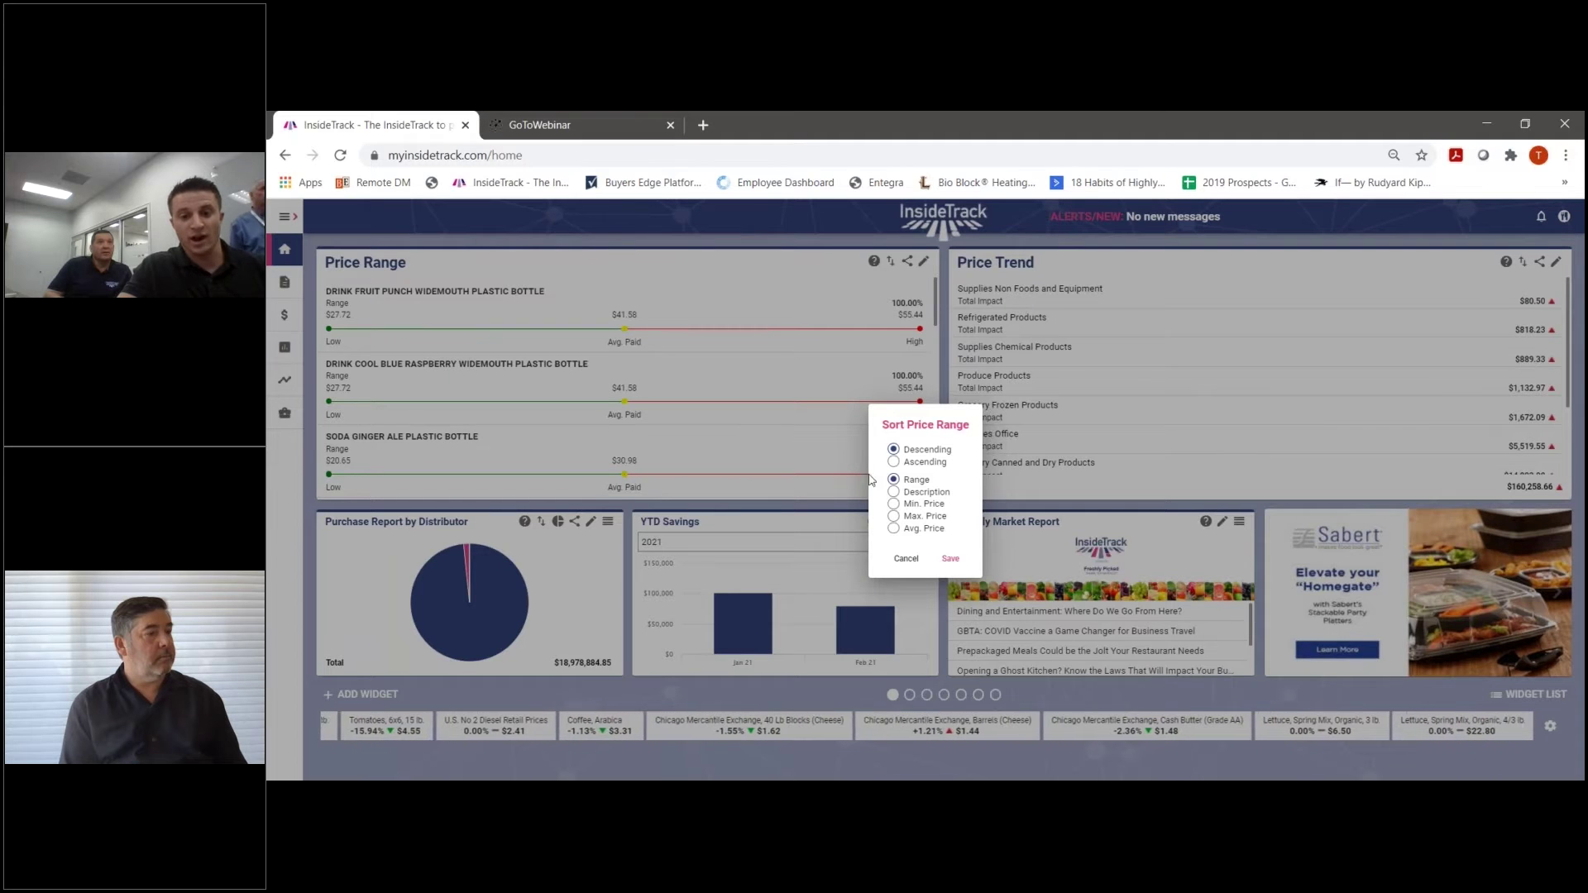
left_click(906, 559)
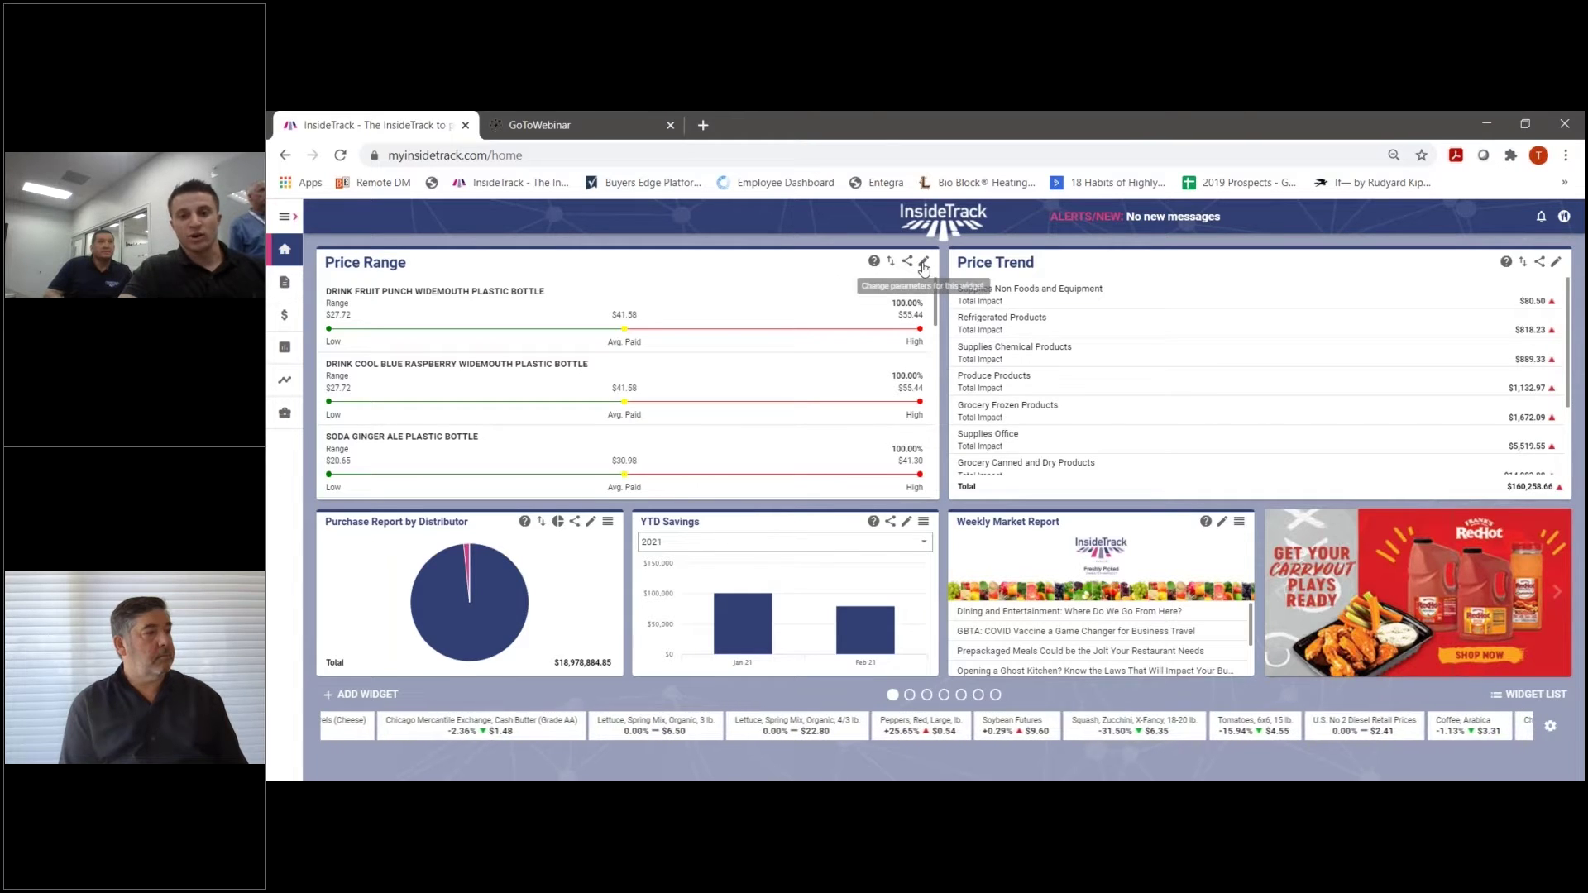
Examine the Price Range widget's parameters for date span and distributors, including the location under Amoskeag Beverages LLC.
left_click(923, 262)
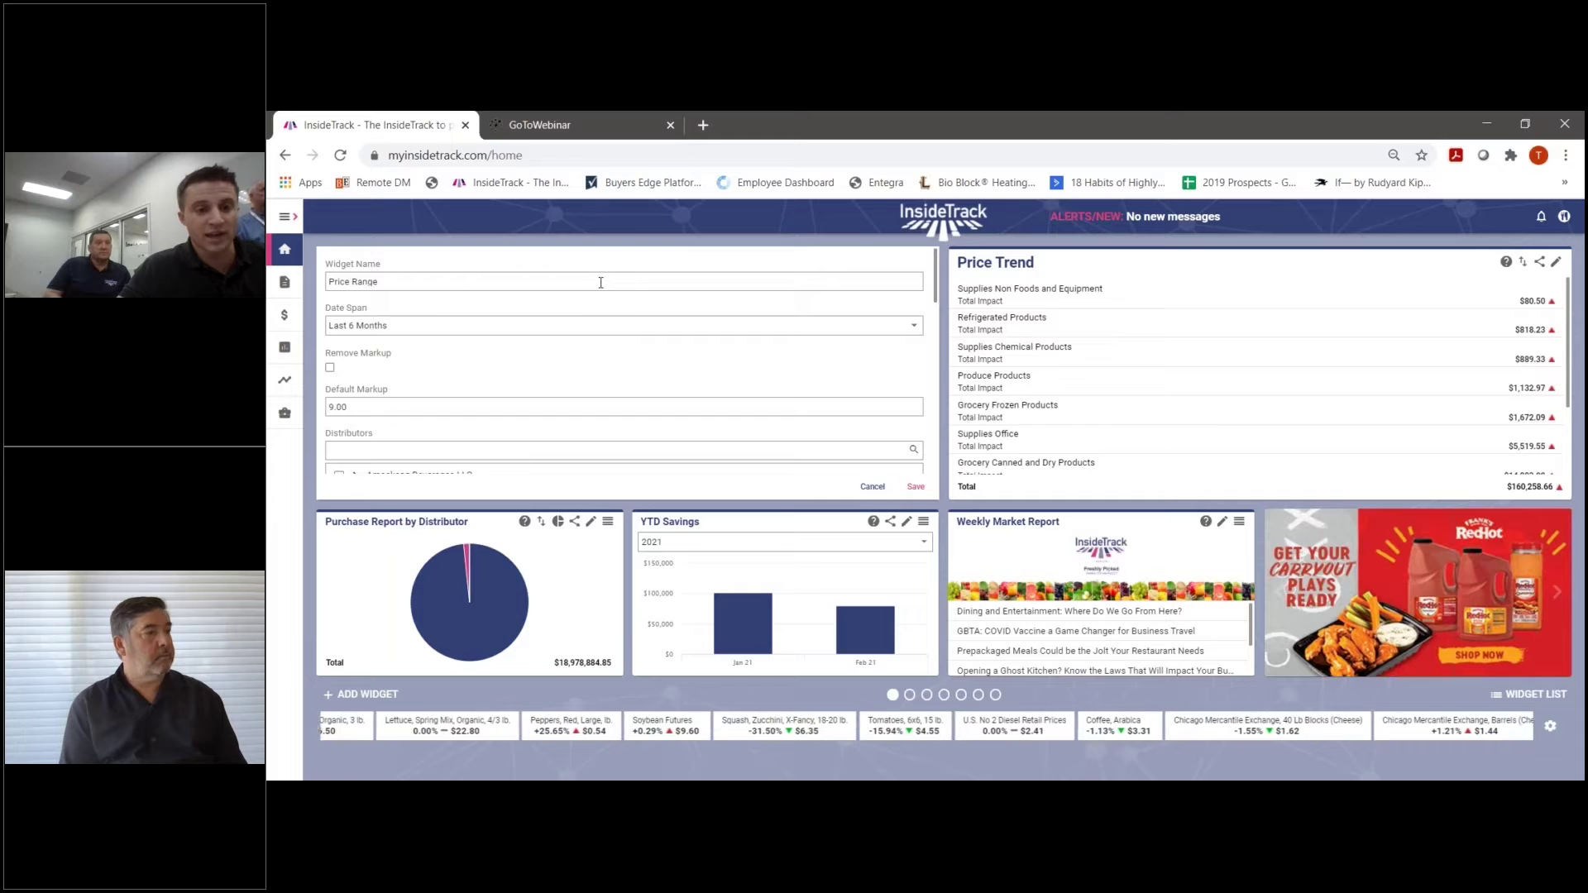
left_click(542, 334)
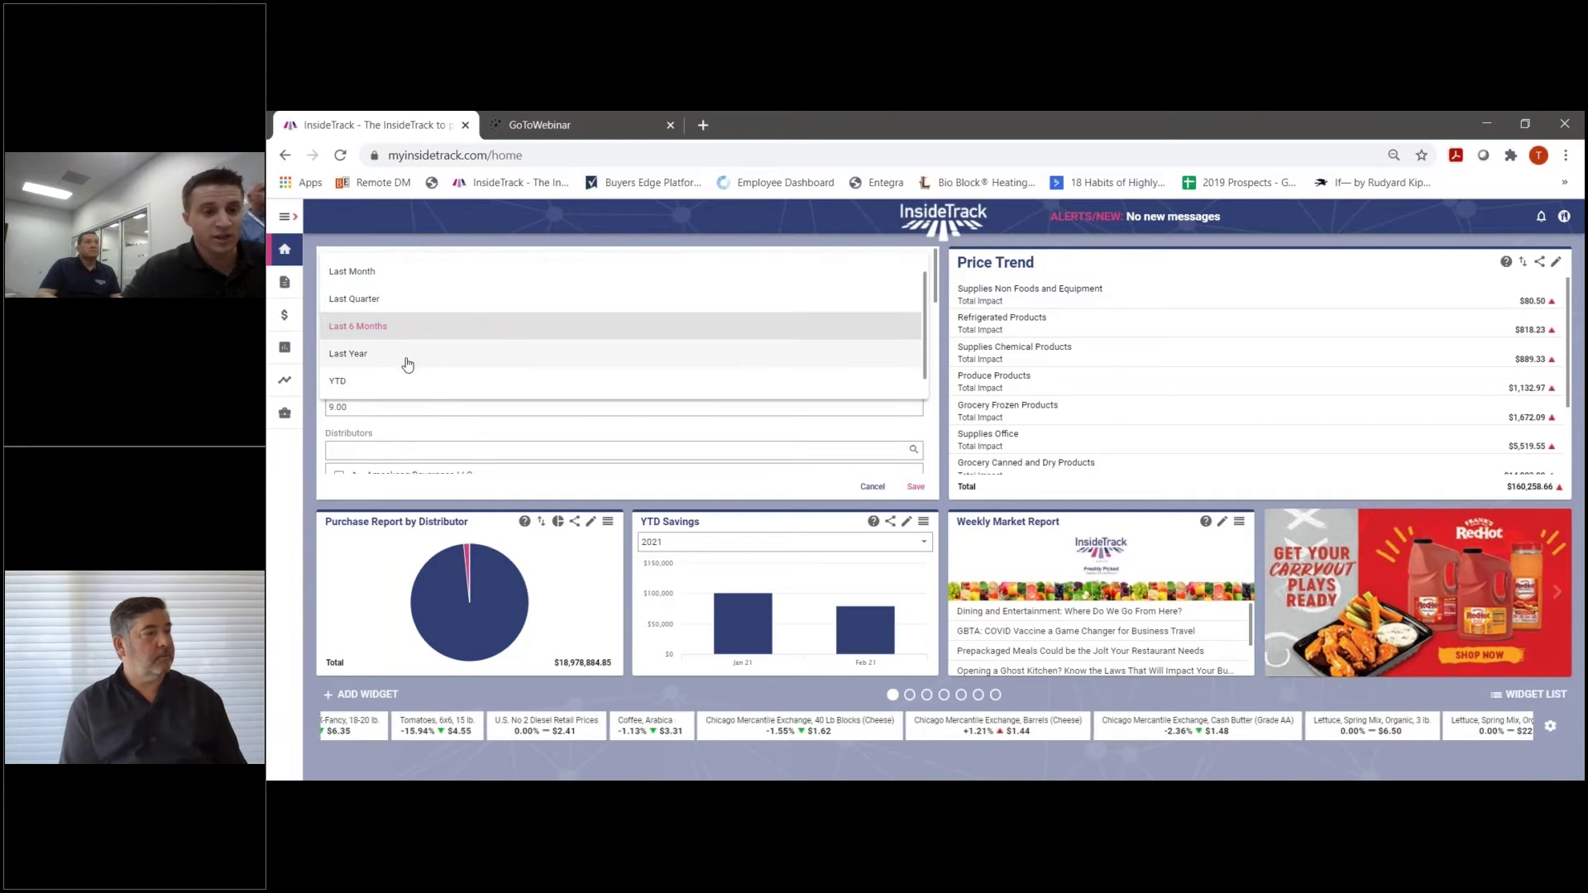
scroll(402, 377, "down", 1)
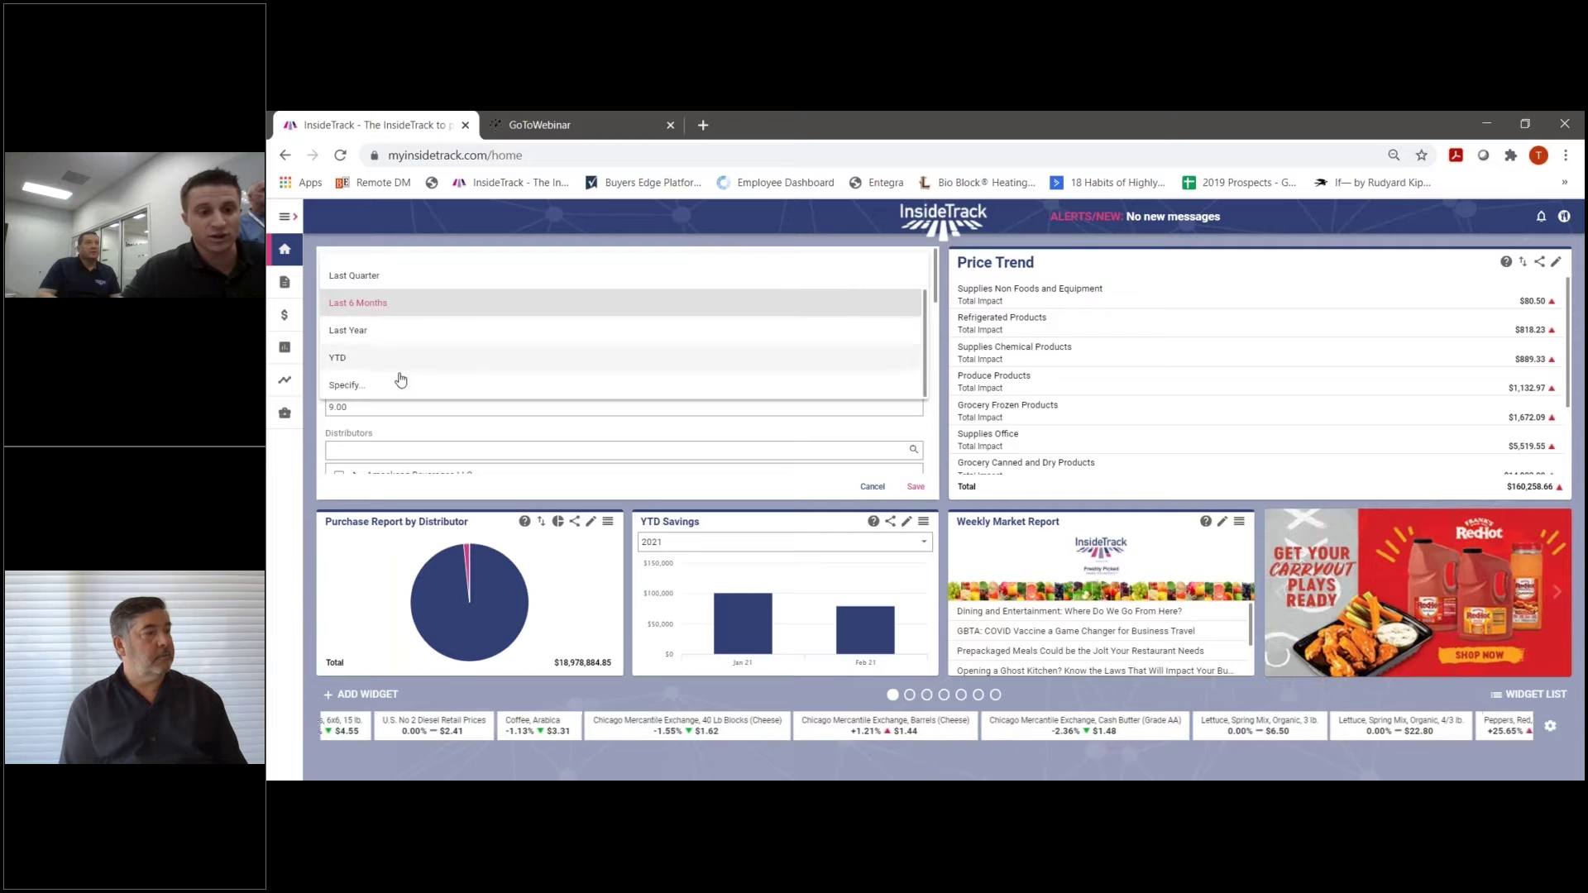
left_click(422, 421)
scroll(421, 423, "down", 3)
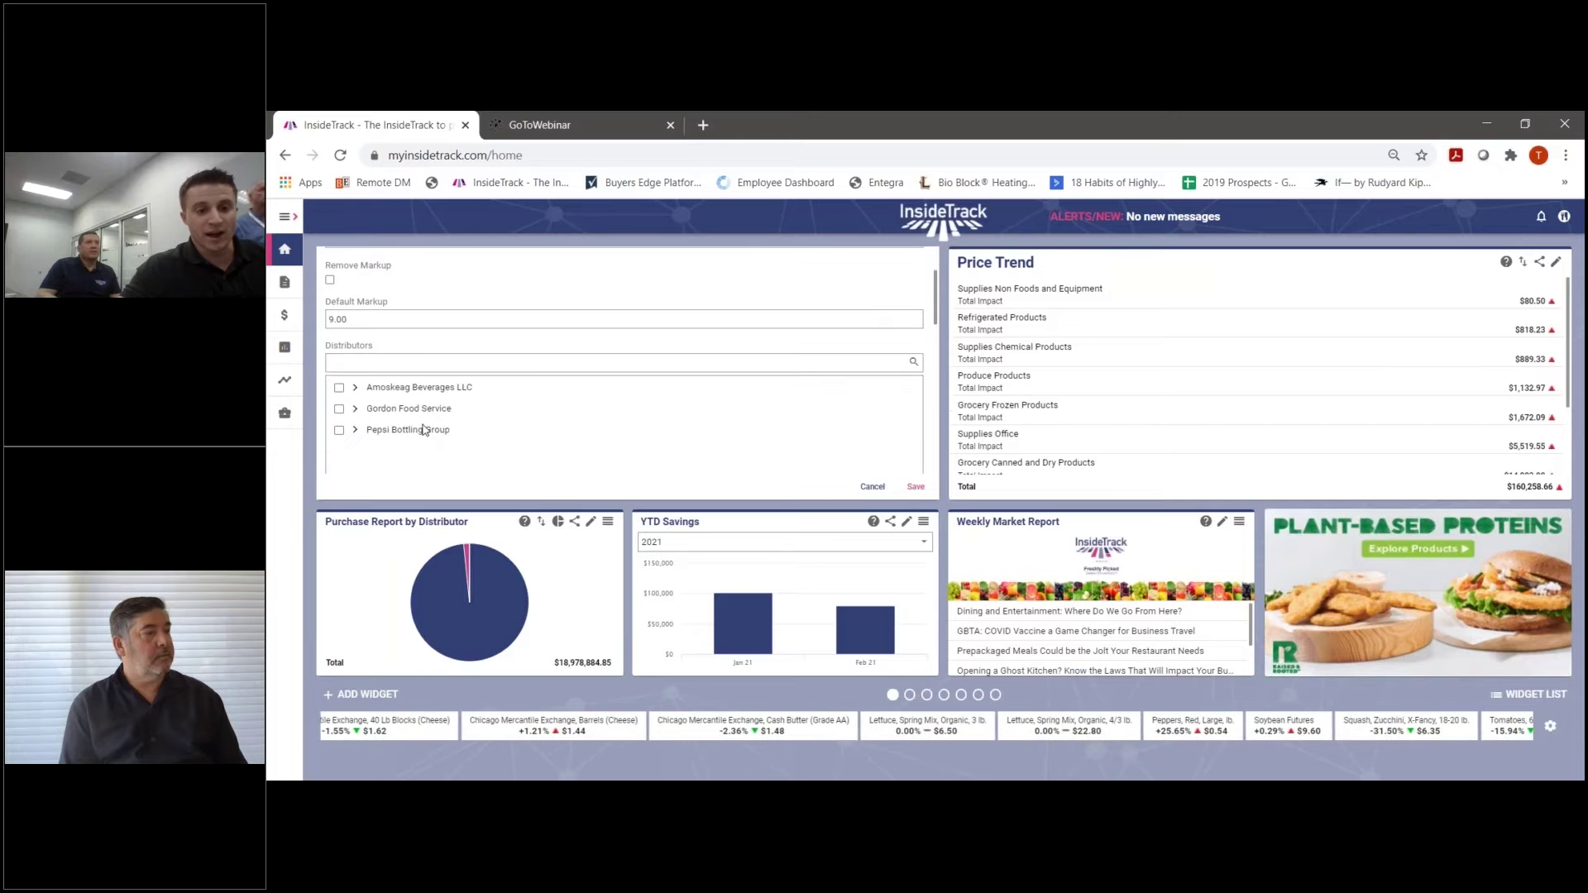
scroll(425, 429, "down", 1)
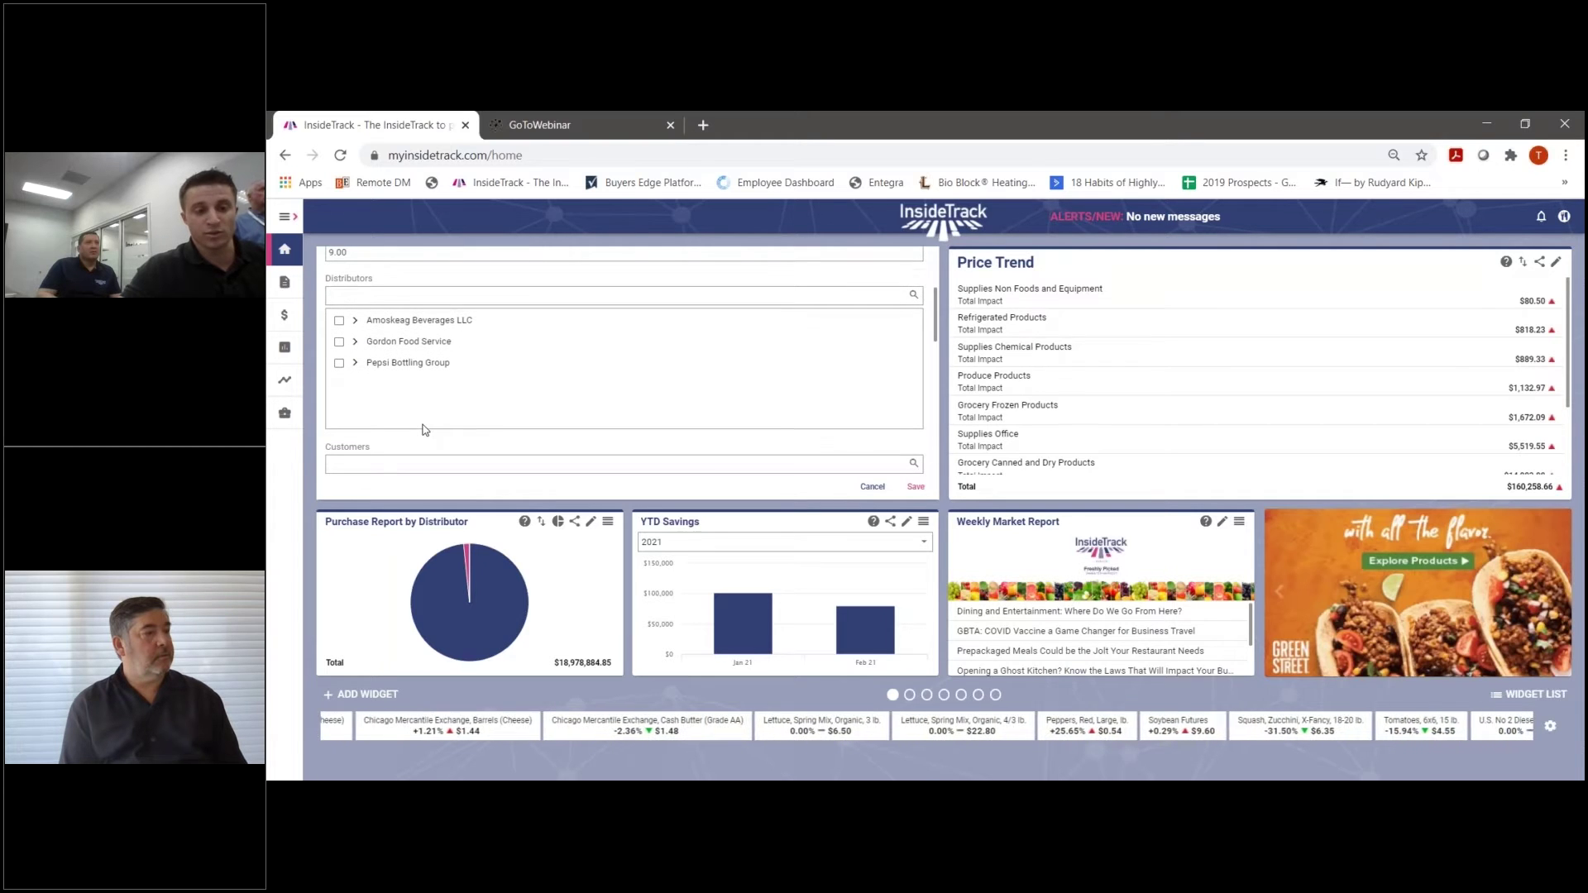
left_click(356, 320)
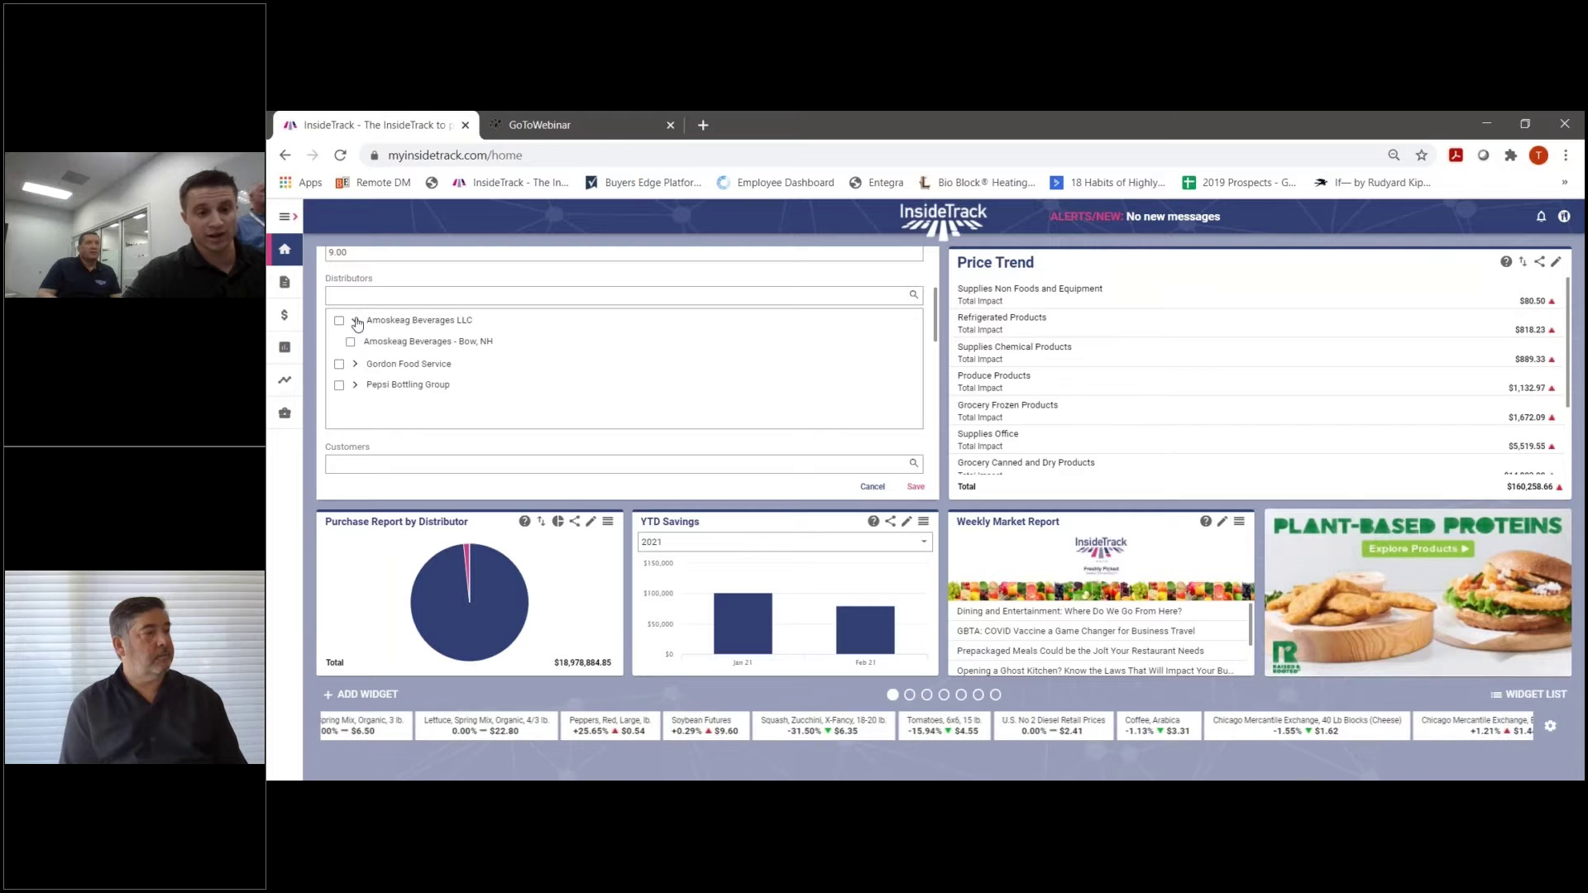
left_click(356, 321)
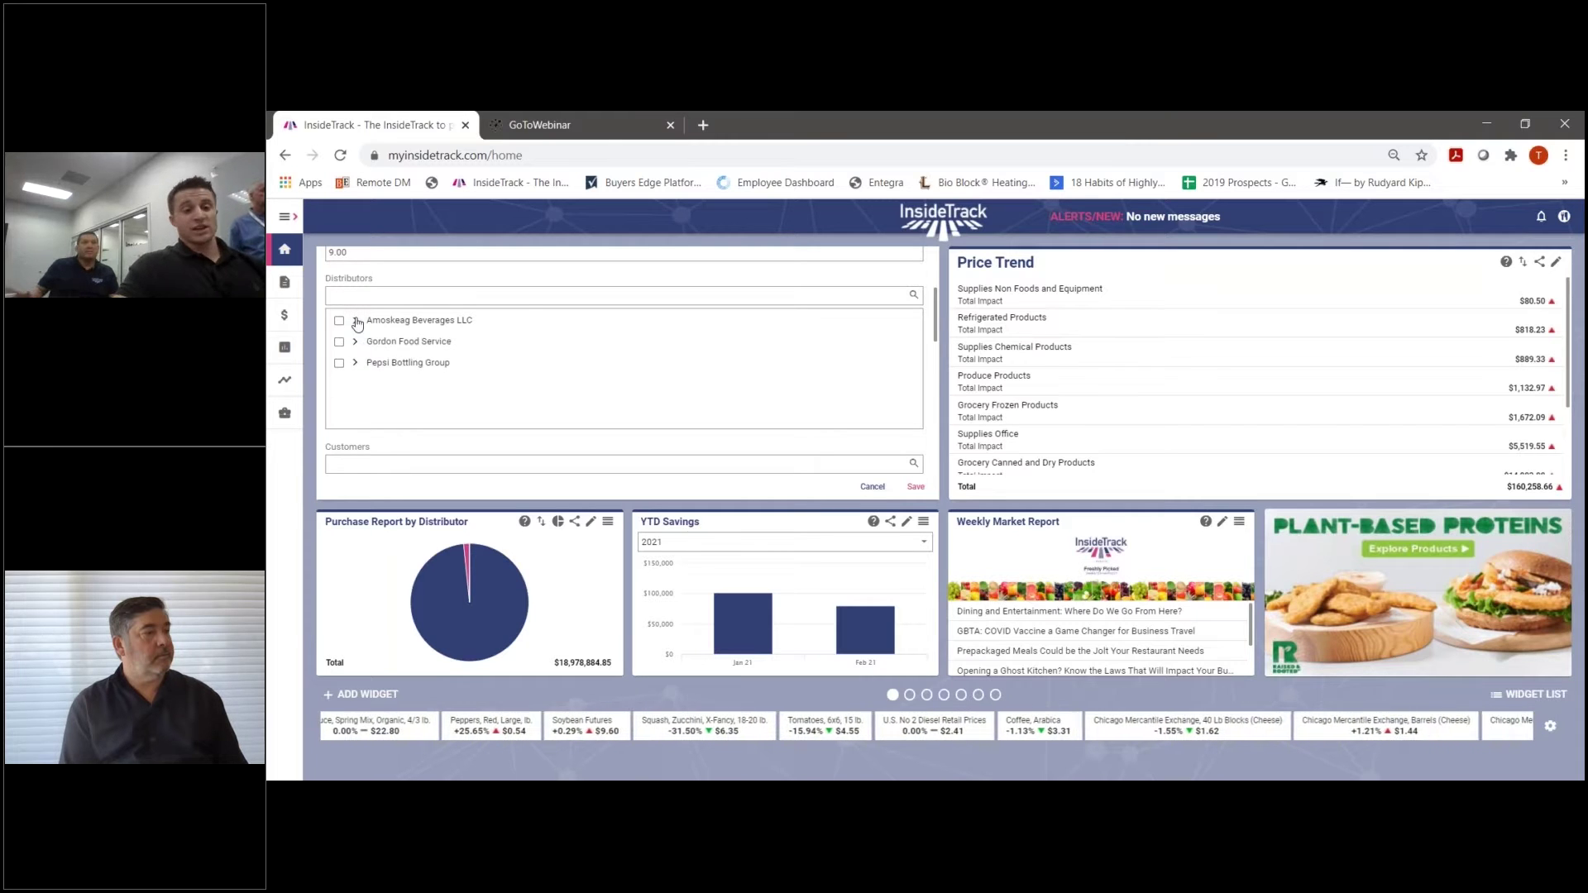
Examine the Customers filter by expanding Honey Dew Purchasing Group down to its individual stores and collapsing it again.
scroll(379, 419, "down", 2)
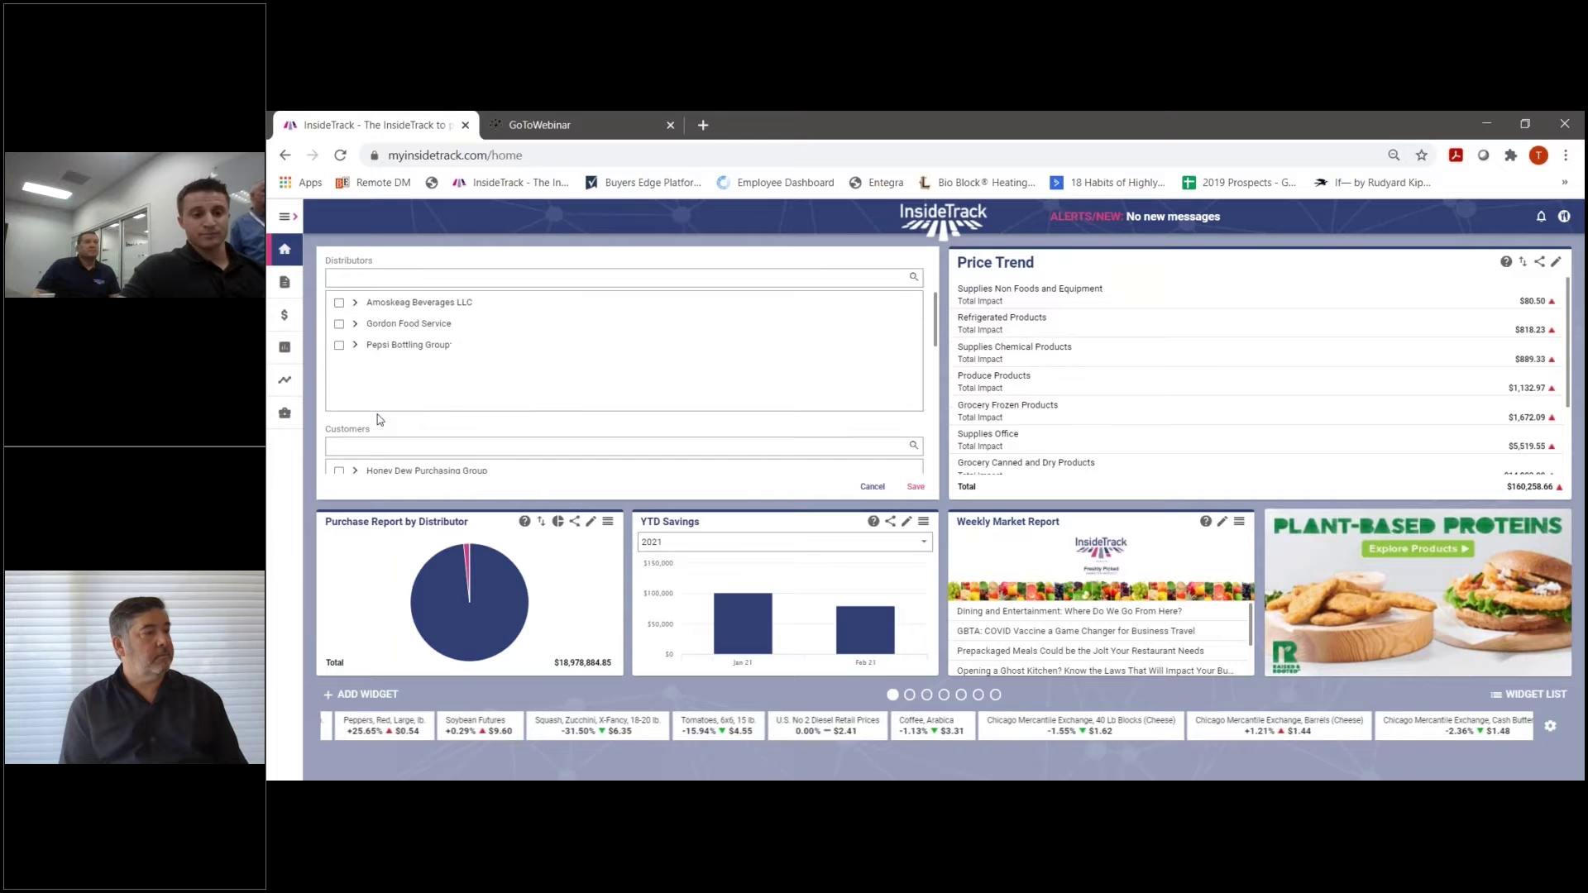
scroll(360, 389, "down", 1)
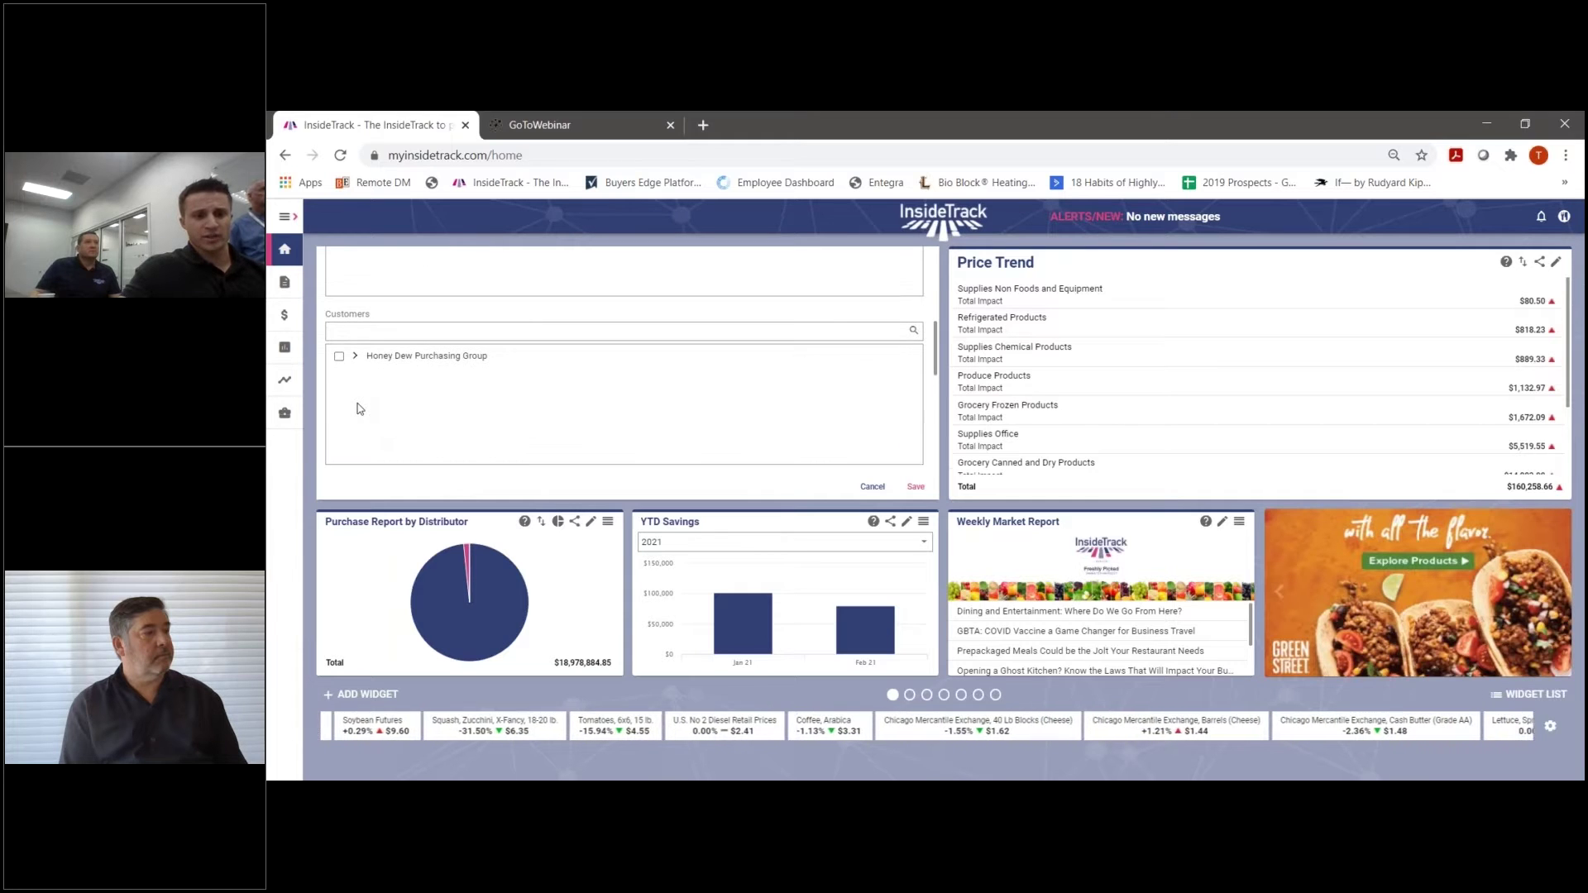
left_click(355, 341)
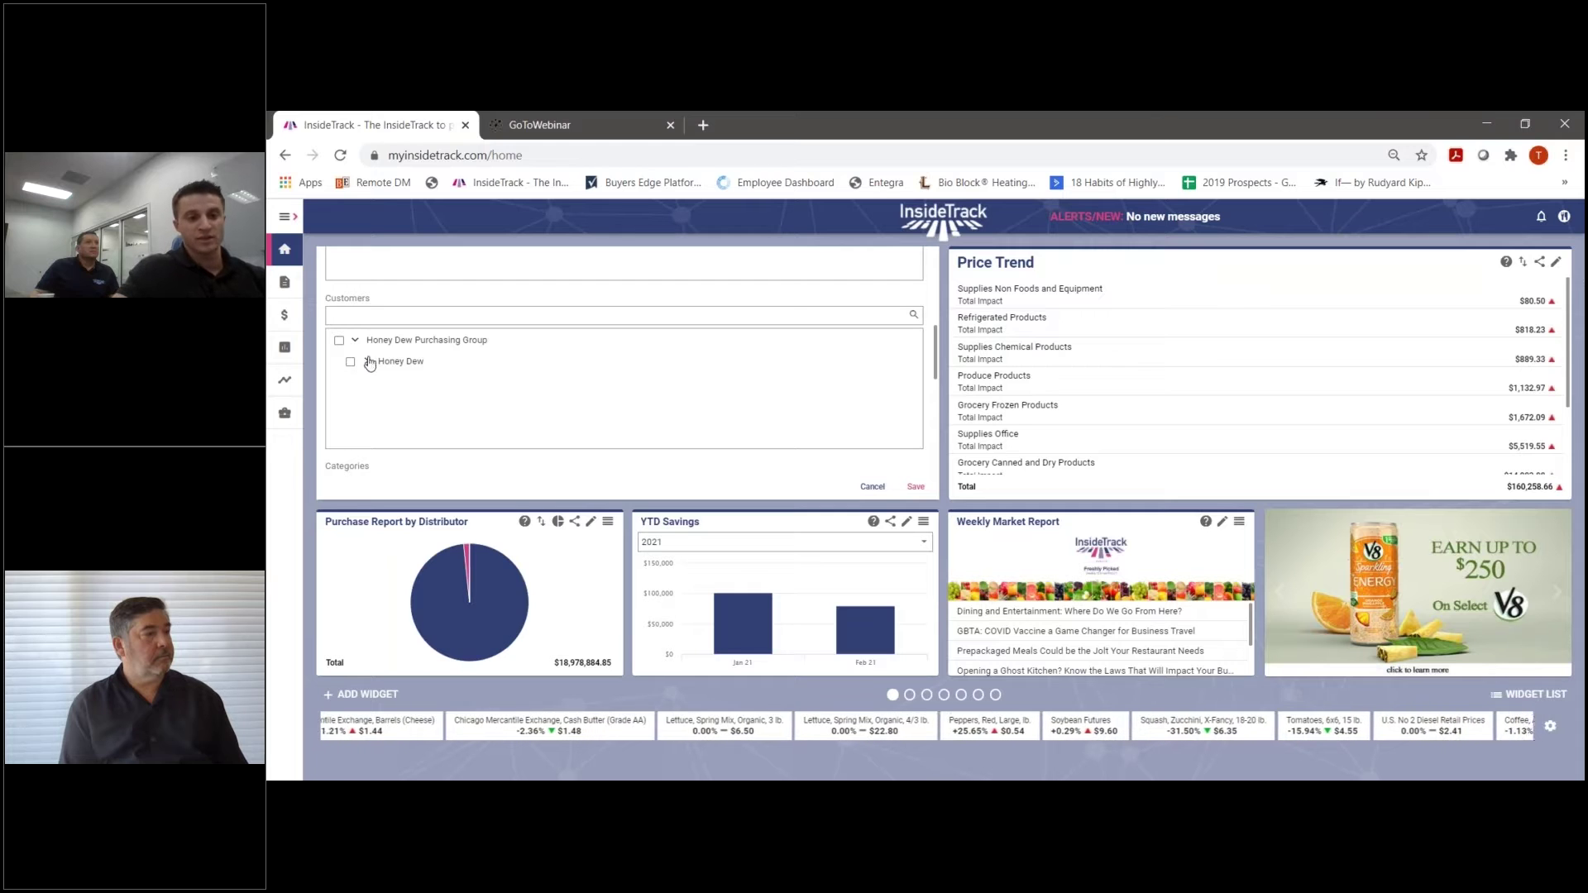
left_click(366, 363)
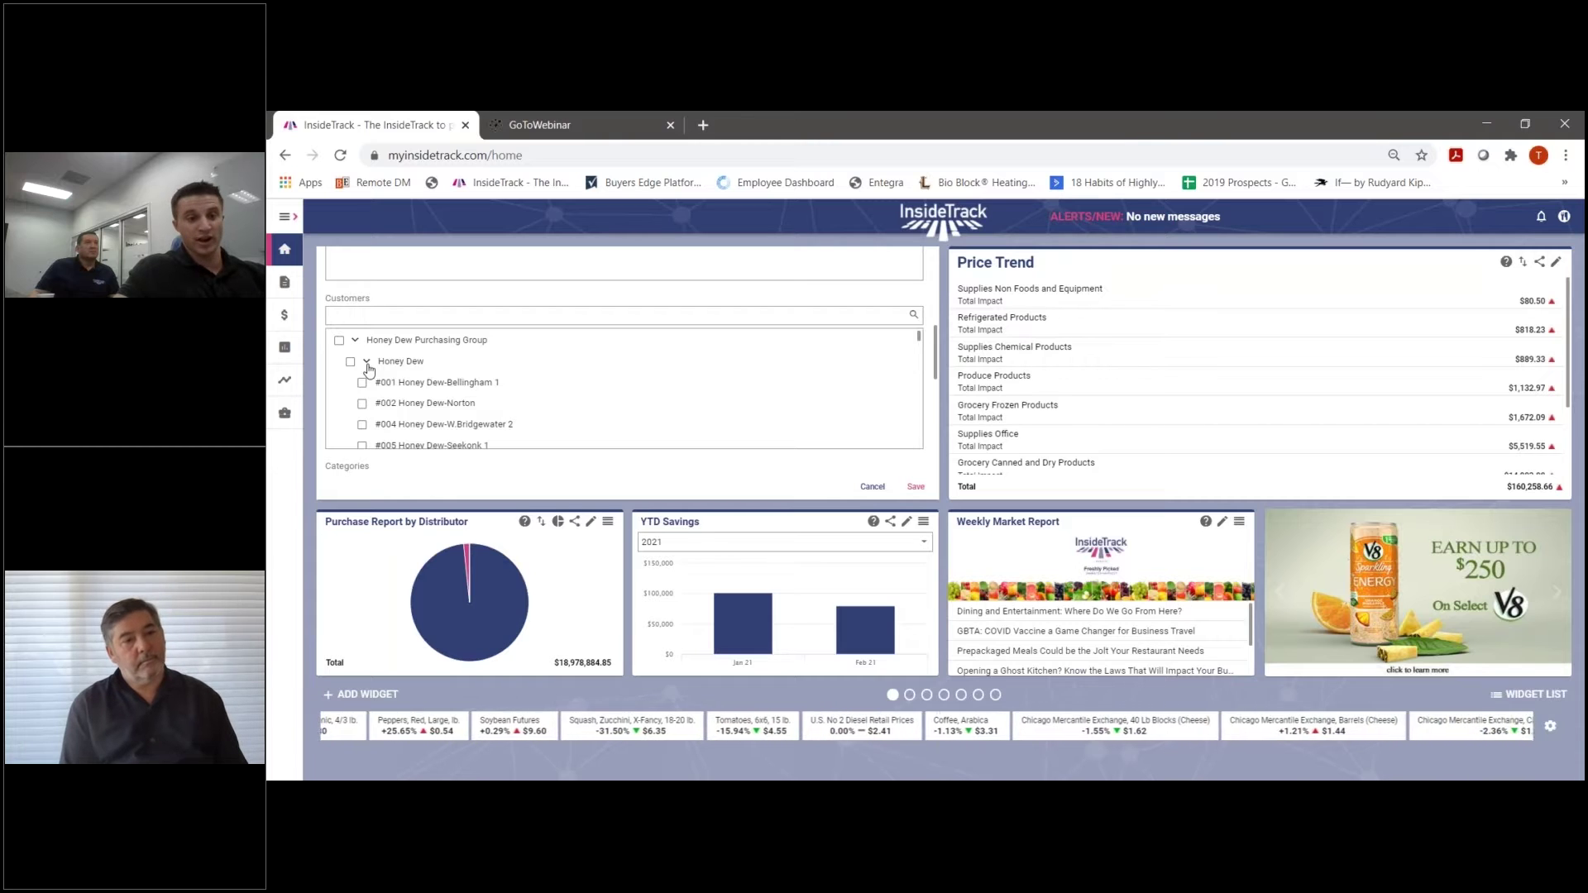
left_click(367, 364)
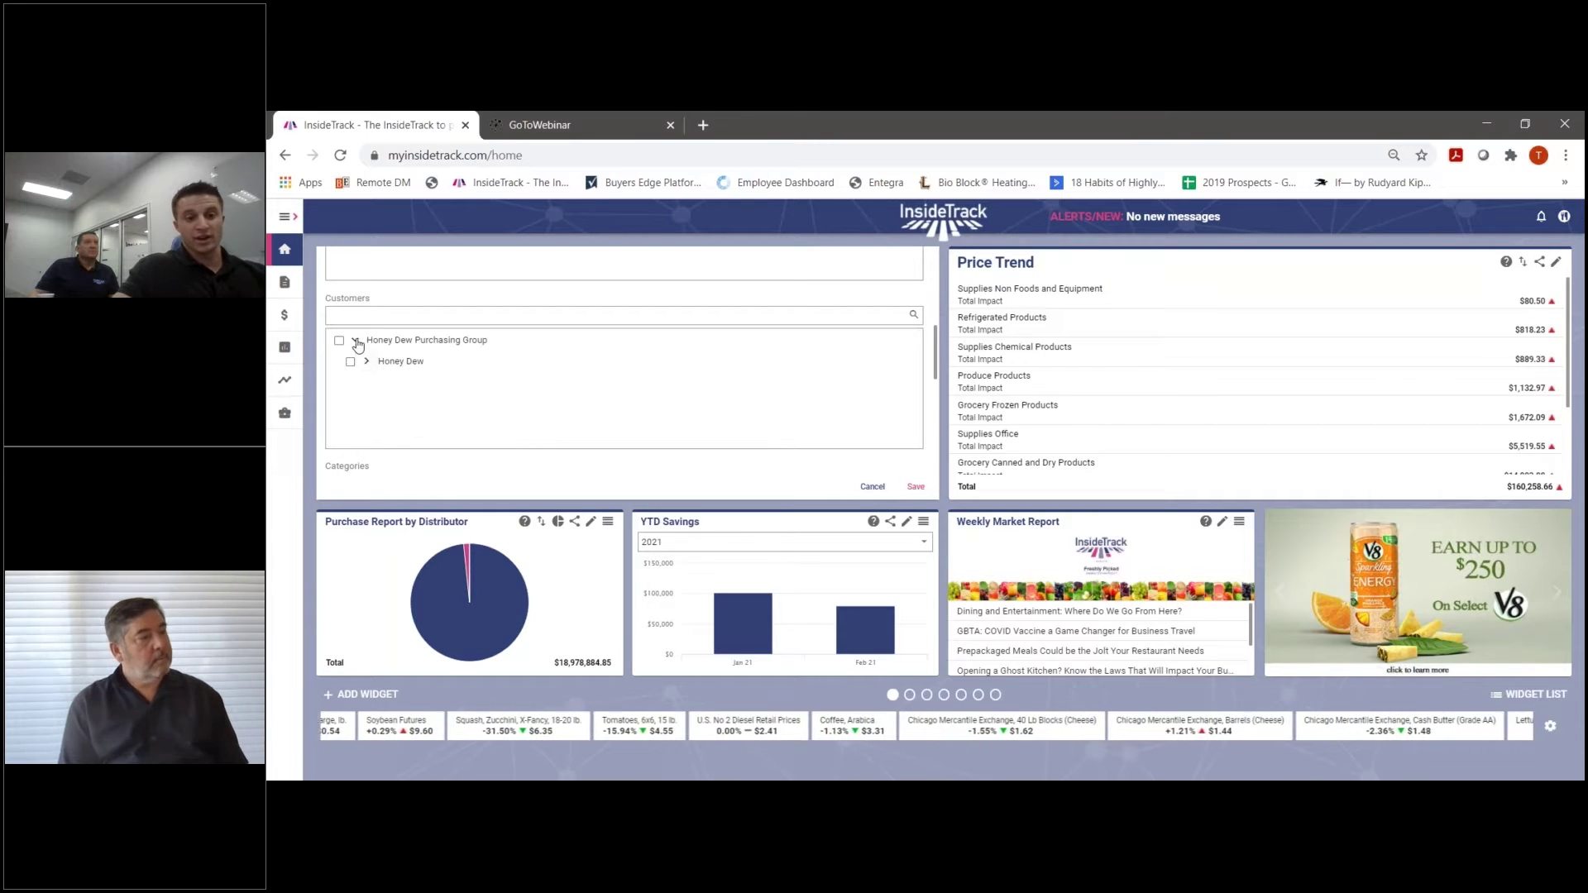
left_click(356, 341)
Examine the Categories filter under COP Meat Products, including Ground Beef & Patties and Deli Meats, and the Manufacturers filter.
scroll(372, 400, "down", 3)
scroll(372, 400, "down", 1)
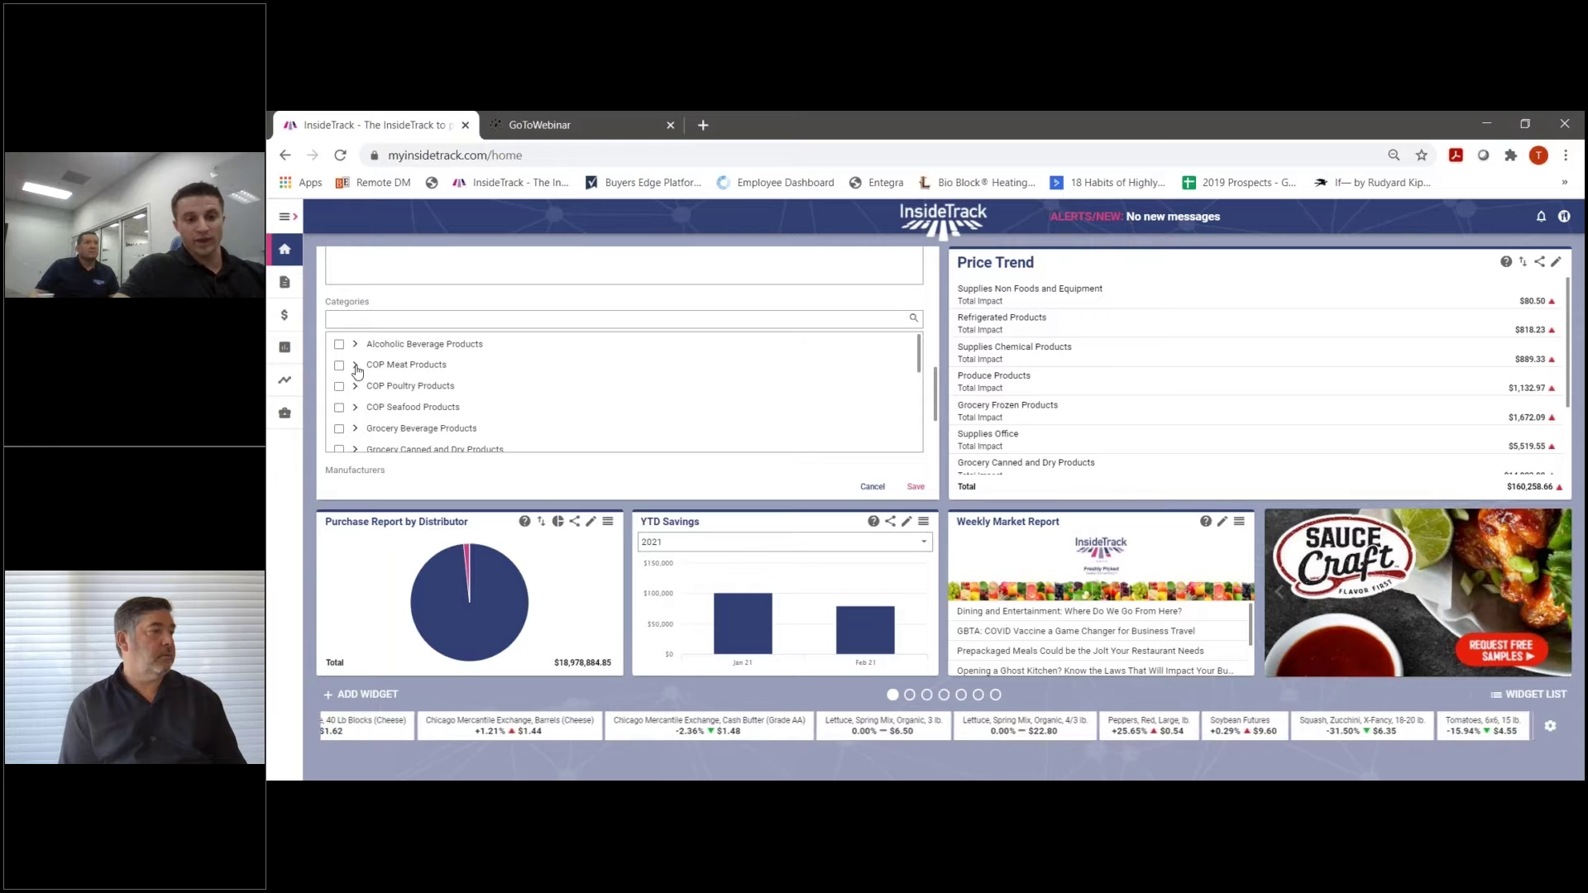
left_click(355, 365)
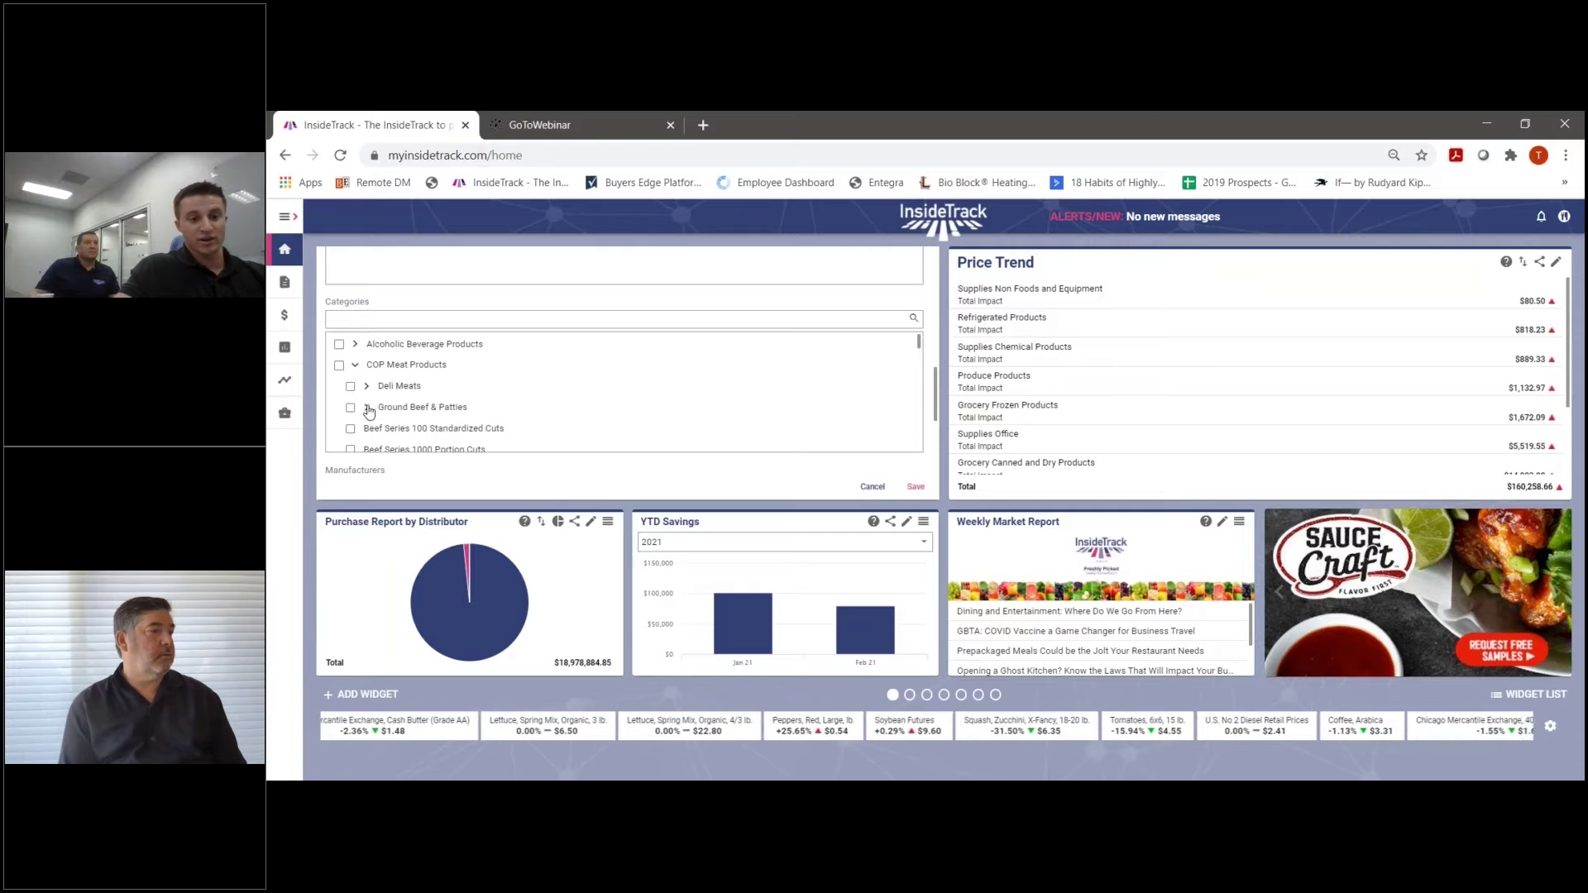
left_click(368, 407)
scroll(369, 411, "down", 1)
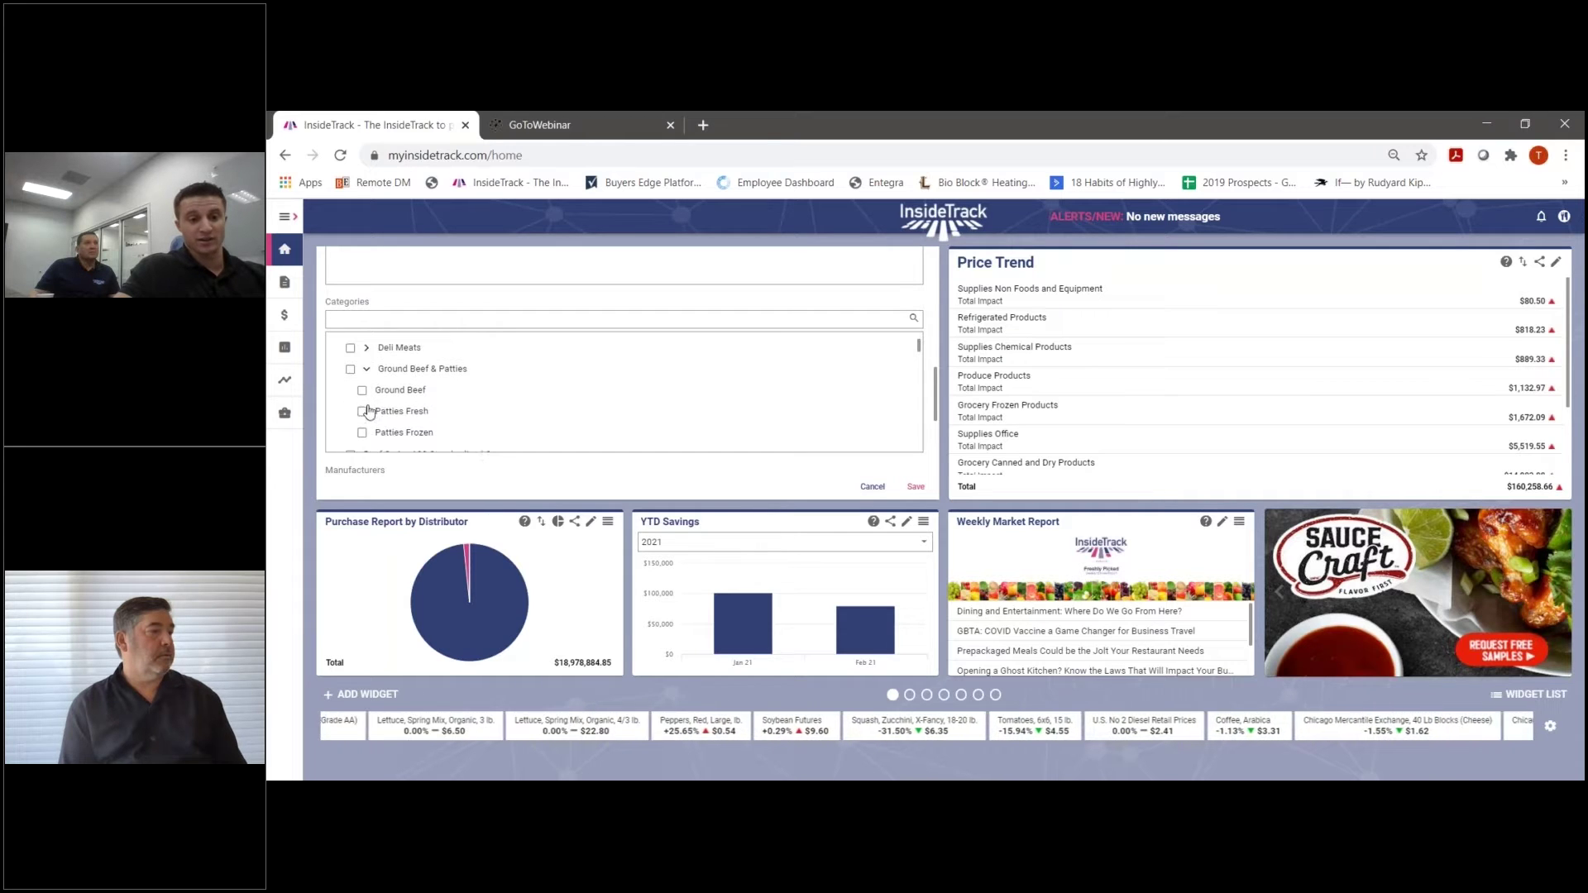
left_click(367, 349)
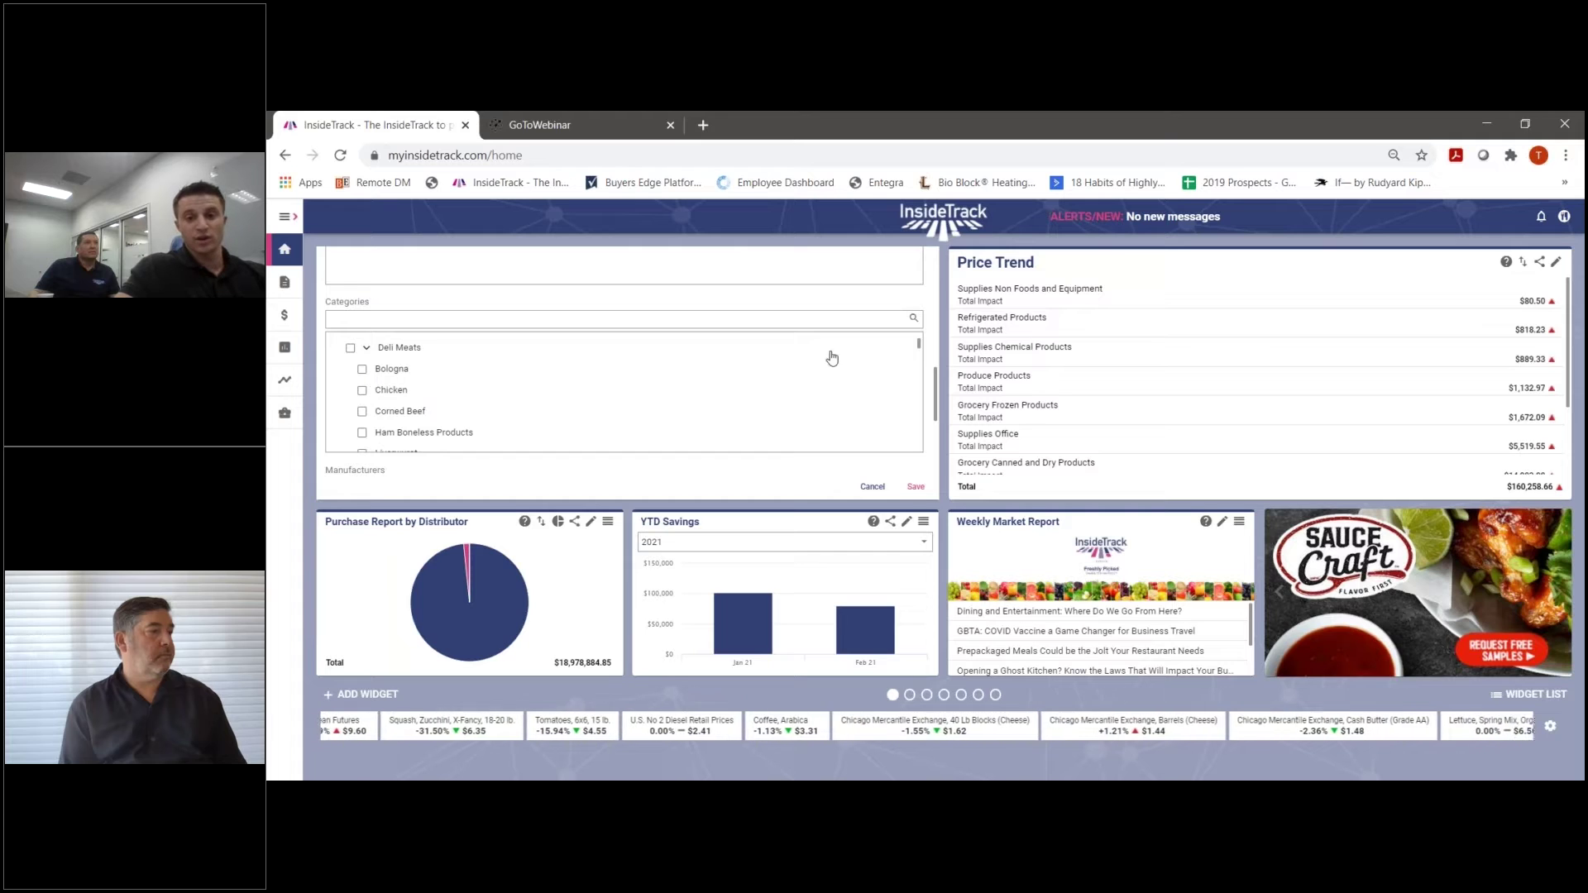
scroll(928, 422, "down", 2)
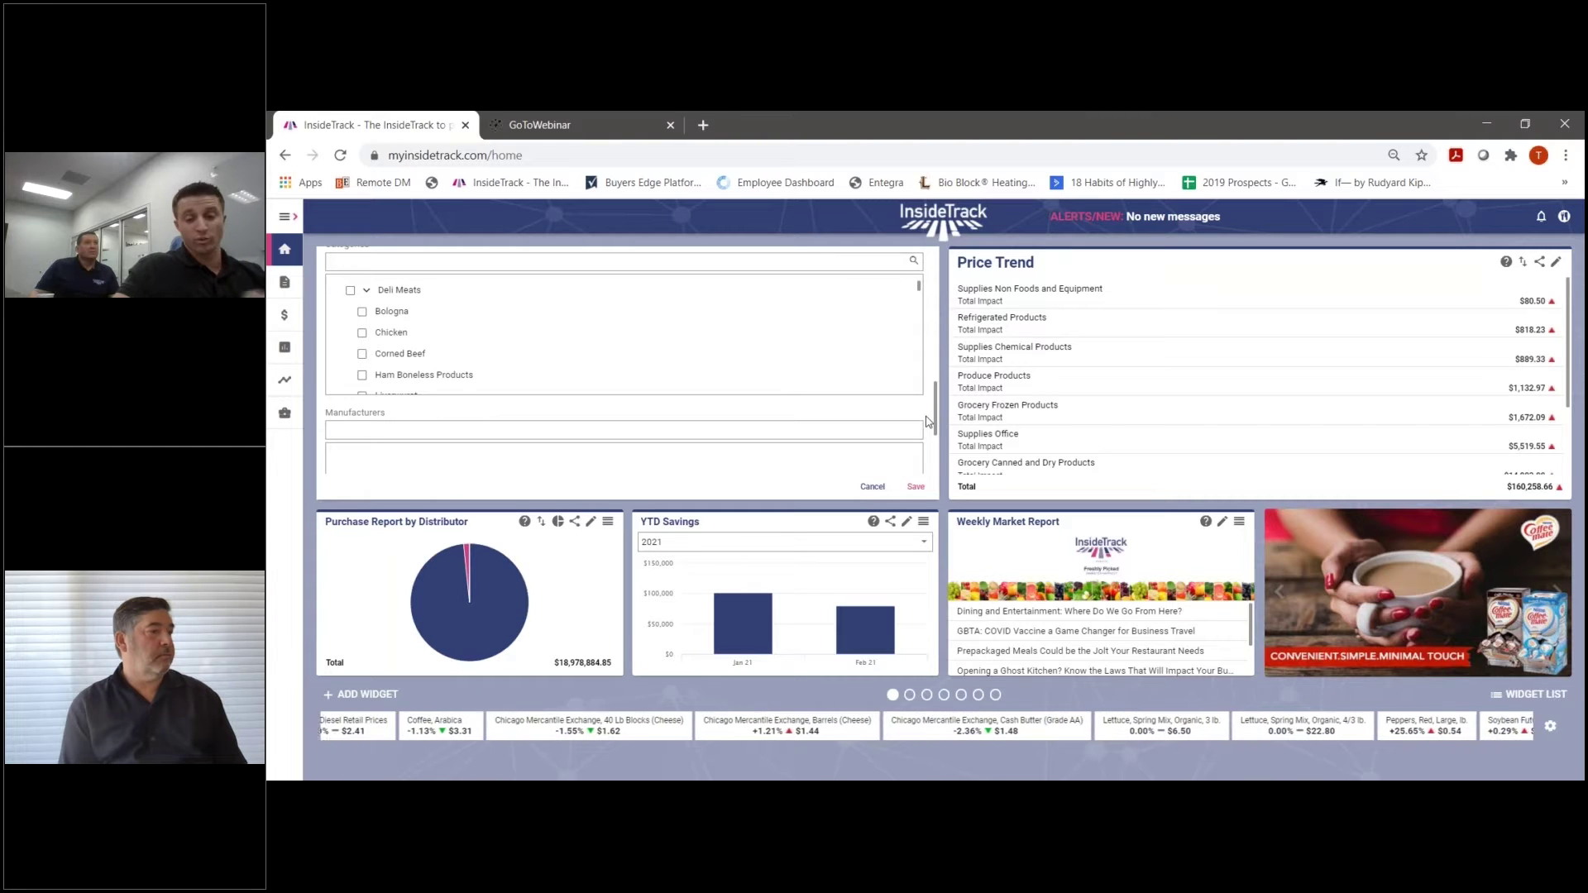
scroll(928, 422, "down", 3)
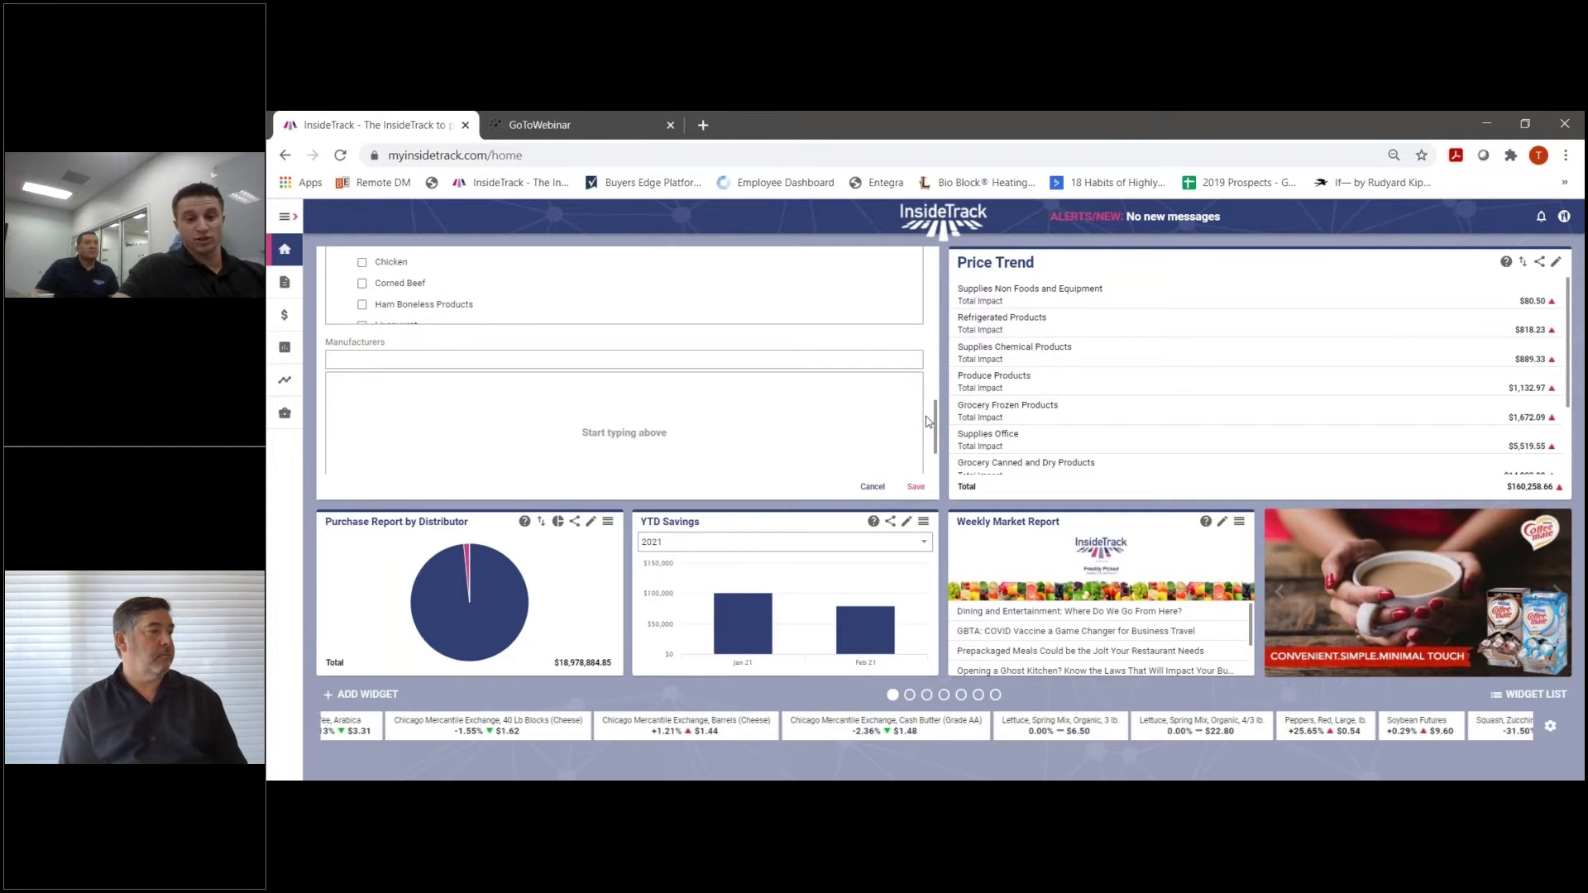
scroll(928, 421, "down", 1)
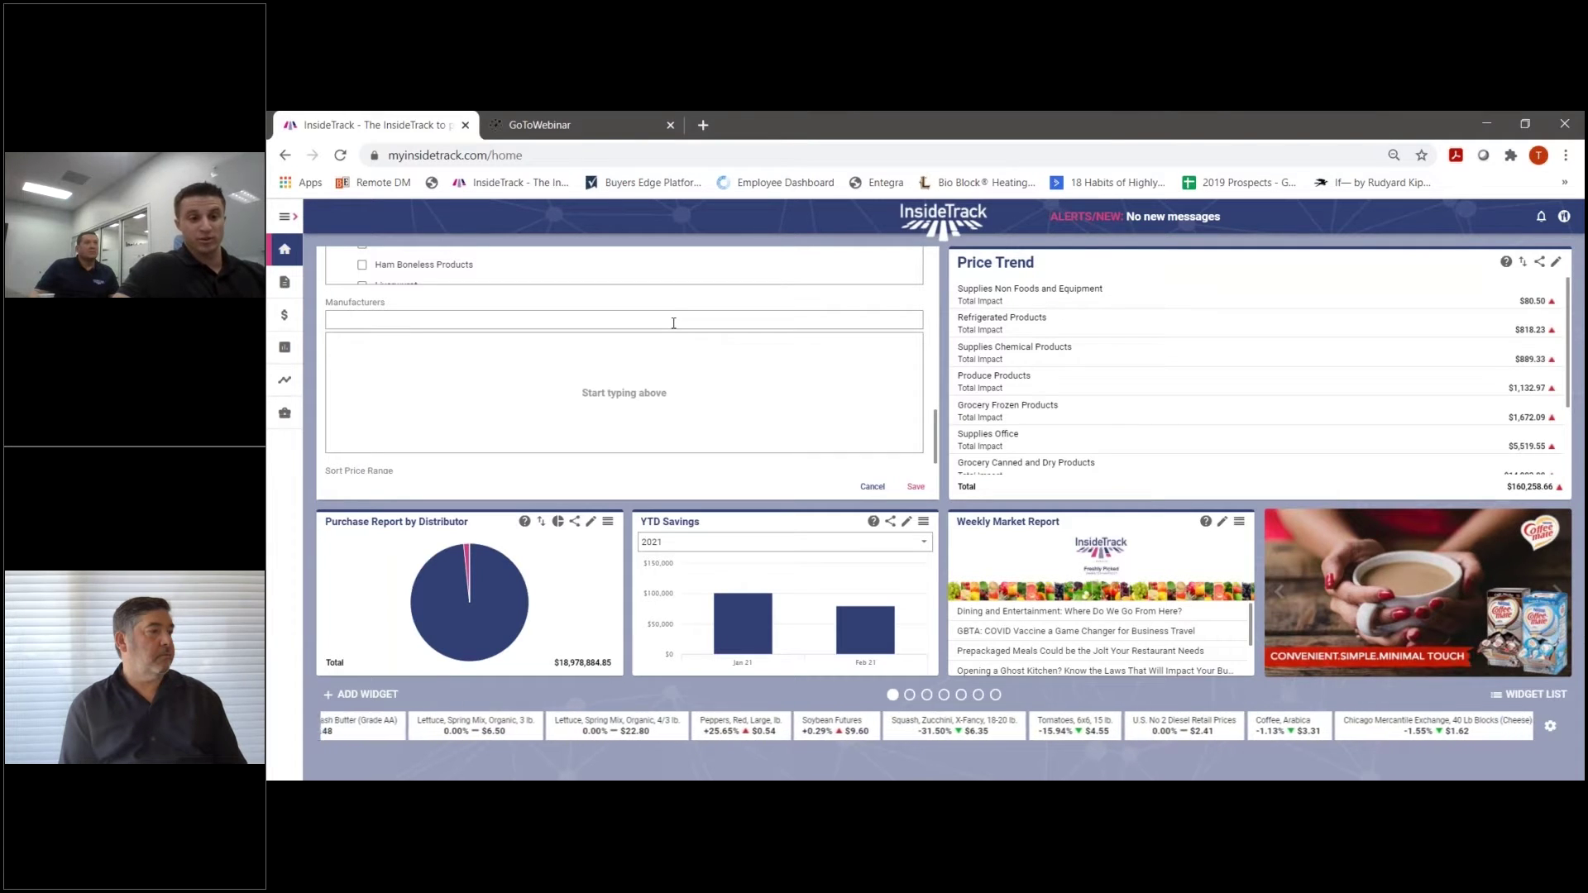
Leave the Price Range parameters and view the purchase details of the soda ginger ale and drink fruit punch bottles.
left_click(916, 487)
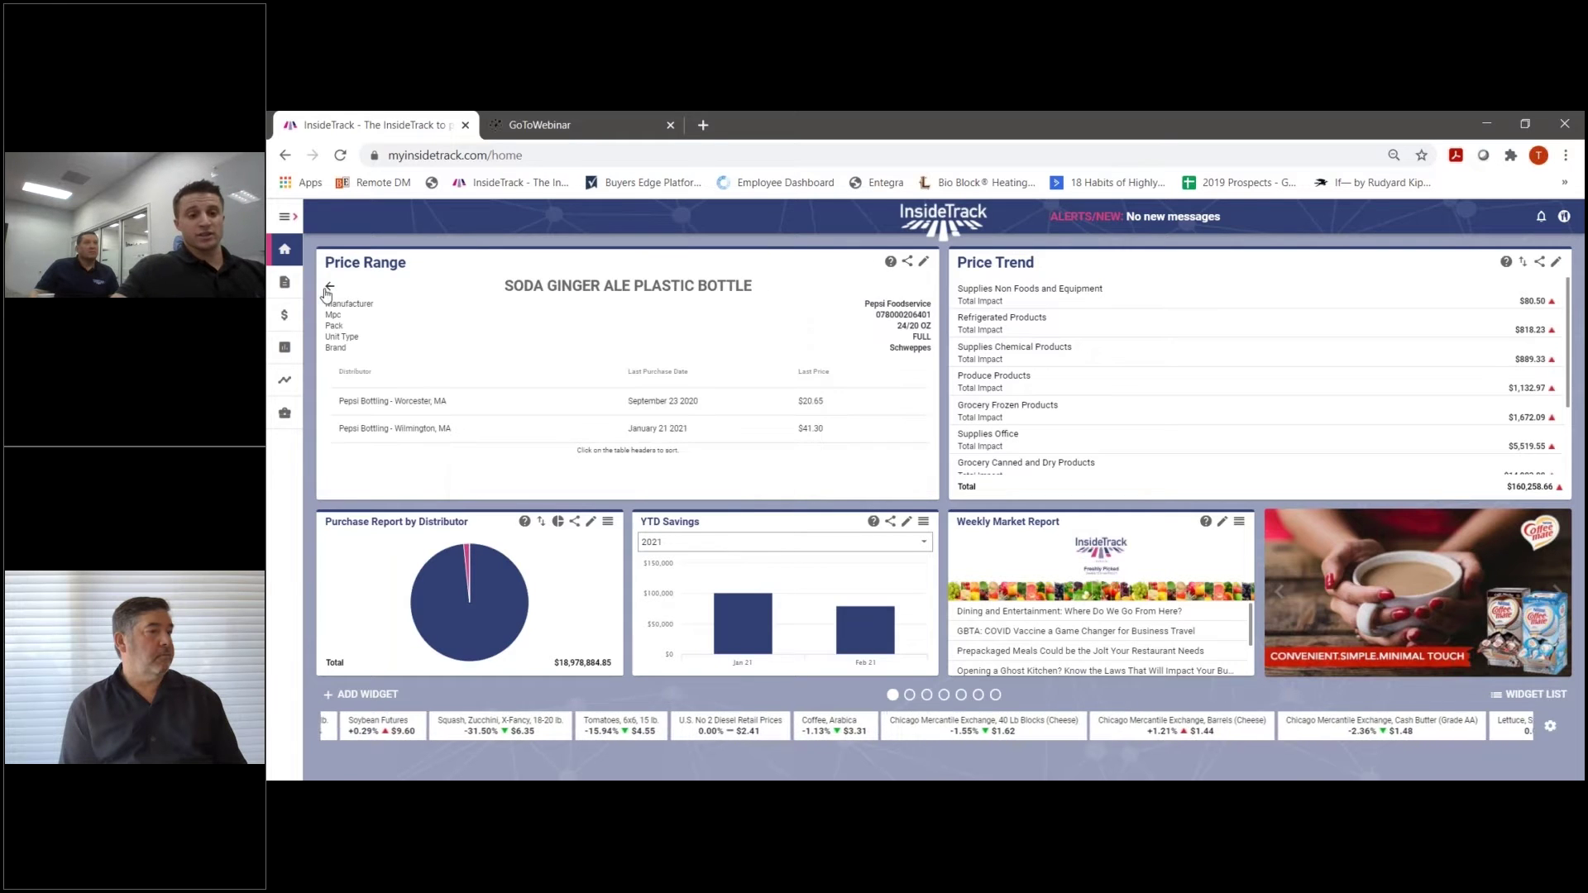
left_click(329, 286)
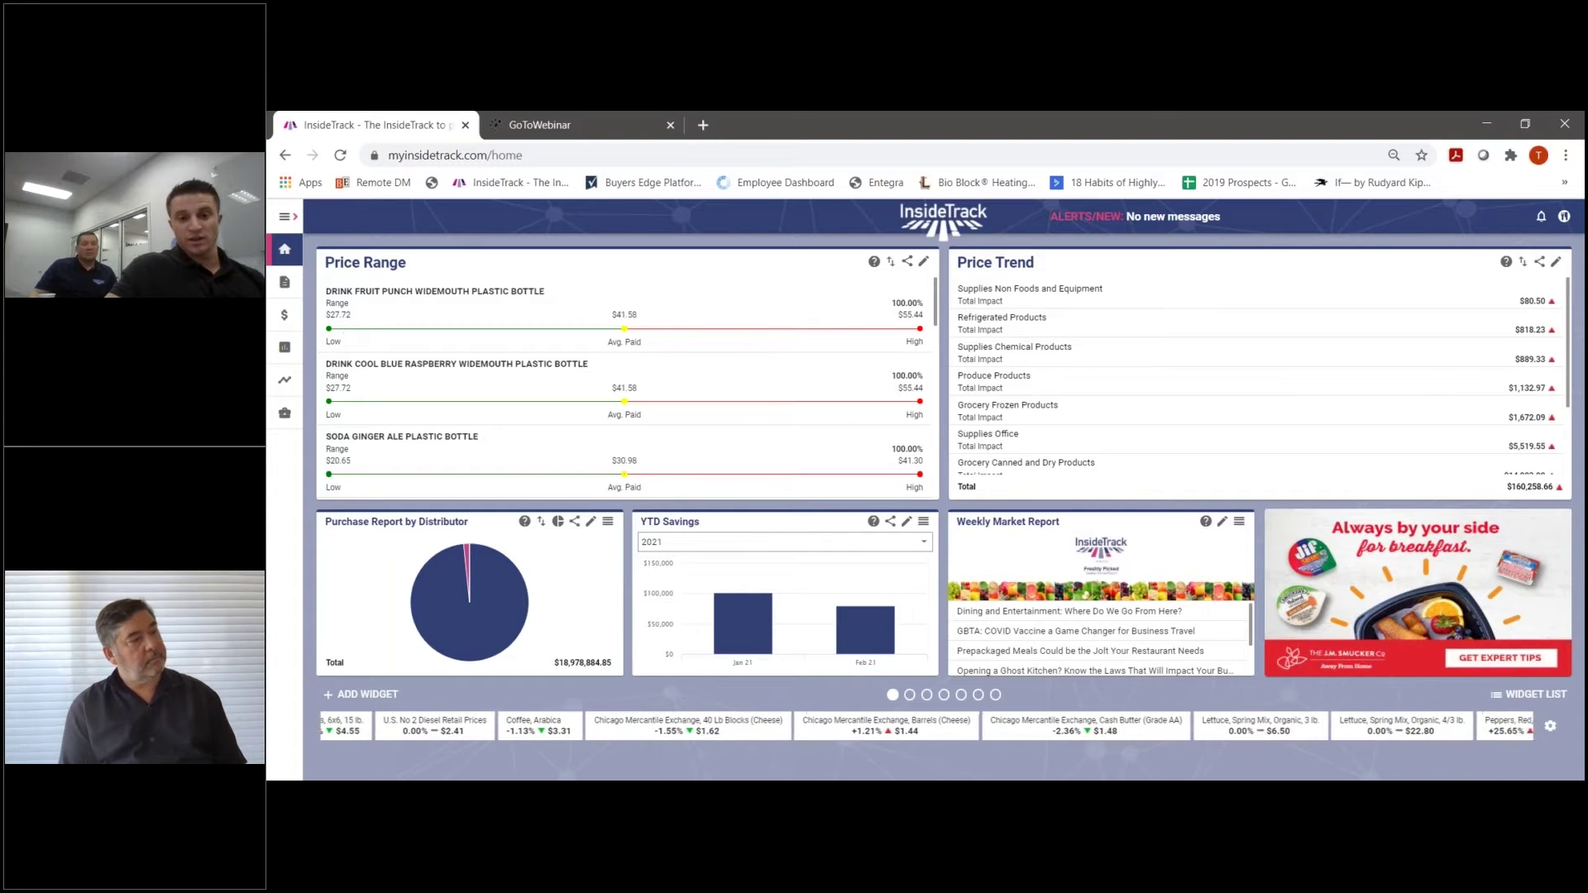
left_click(749, 334)
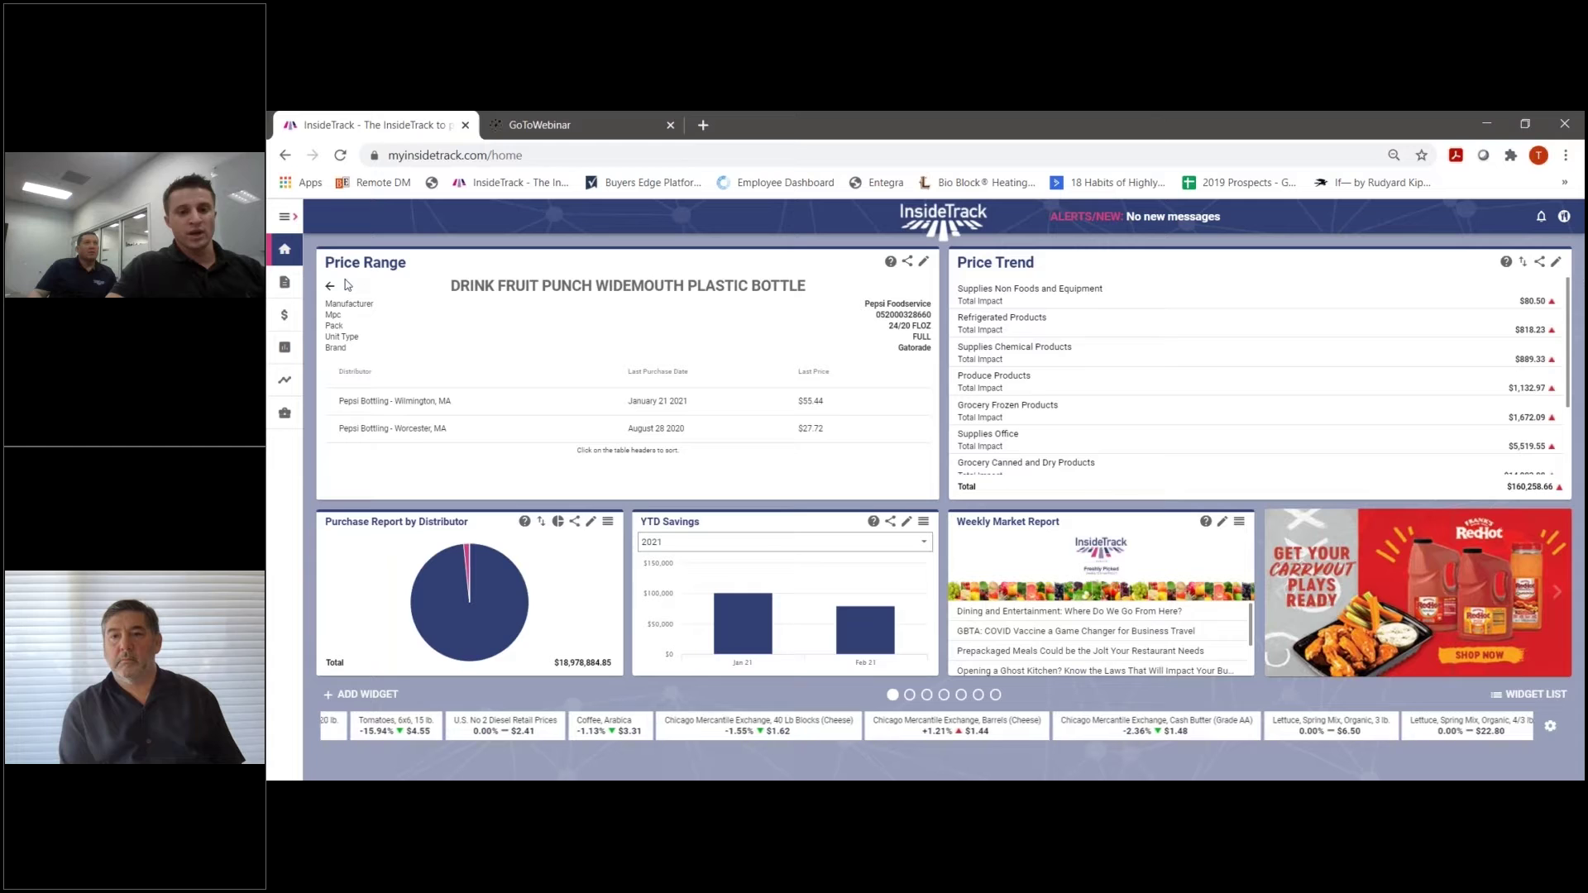
Open the Price Range Report from the available reports and collapse the site navigation.
left_click(282, 220)
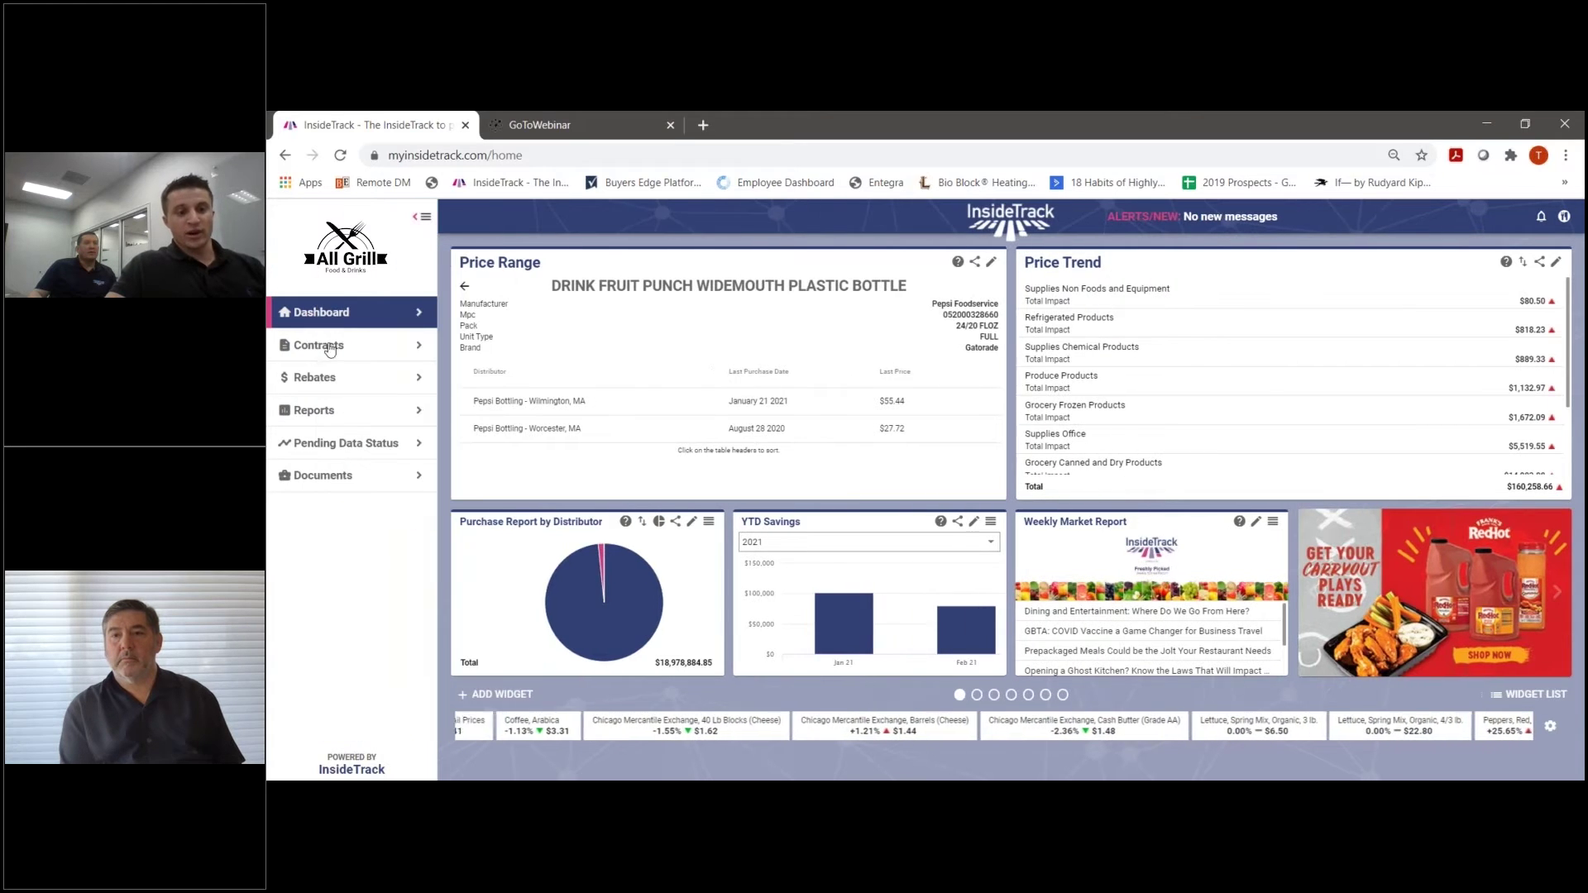
left_click(314, 411)
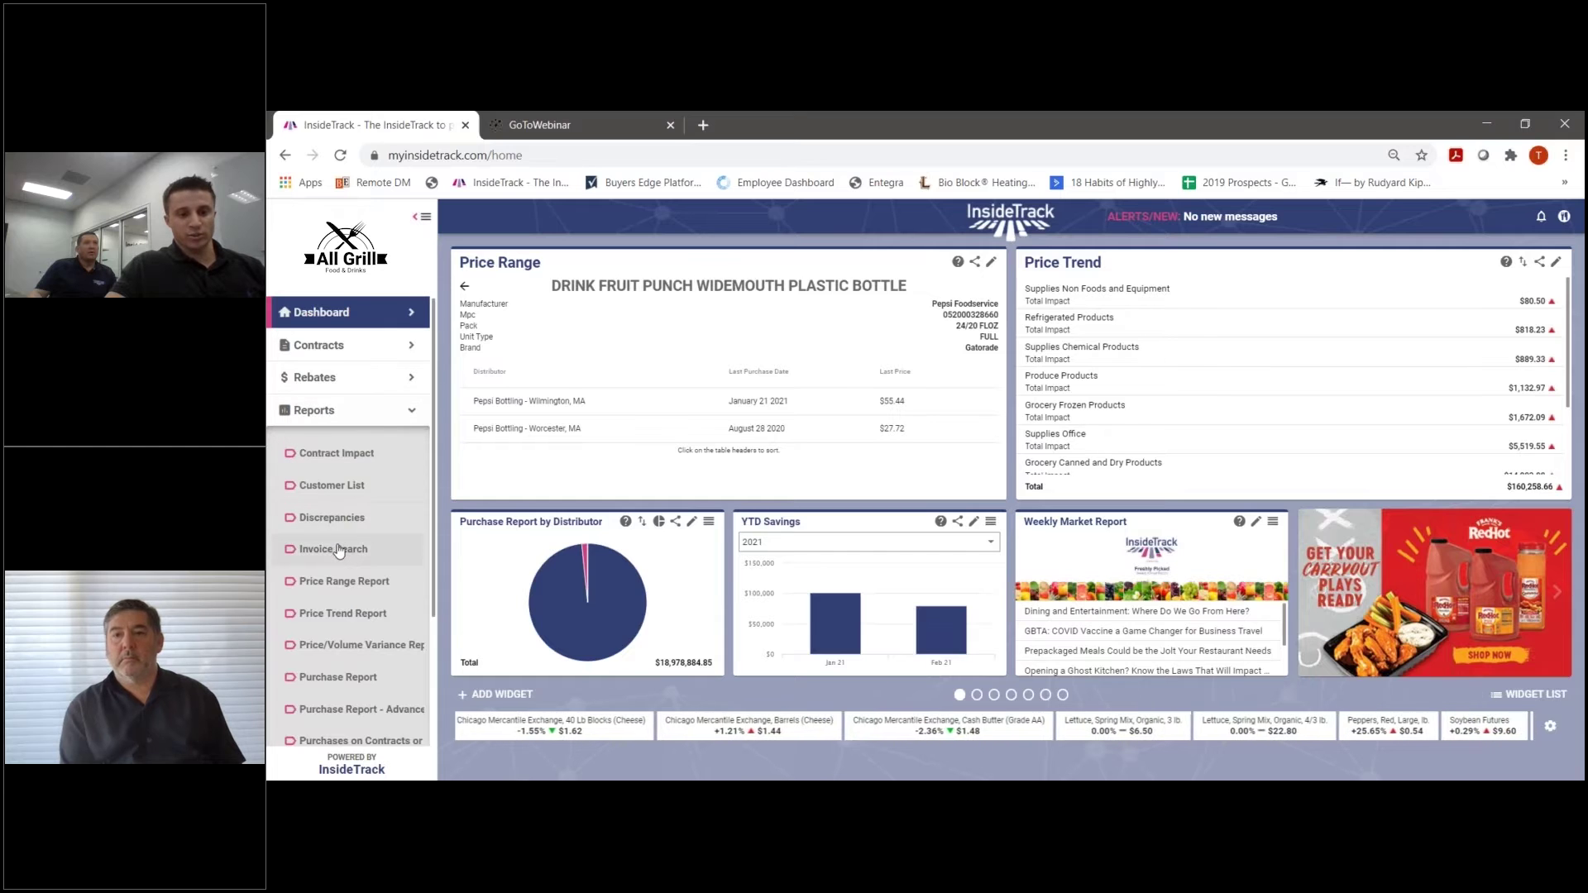
scroll(339, 537, "down", 1)
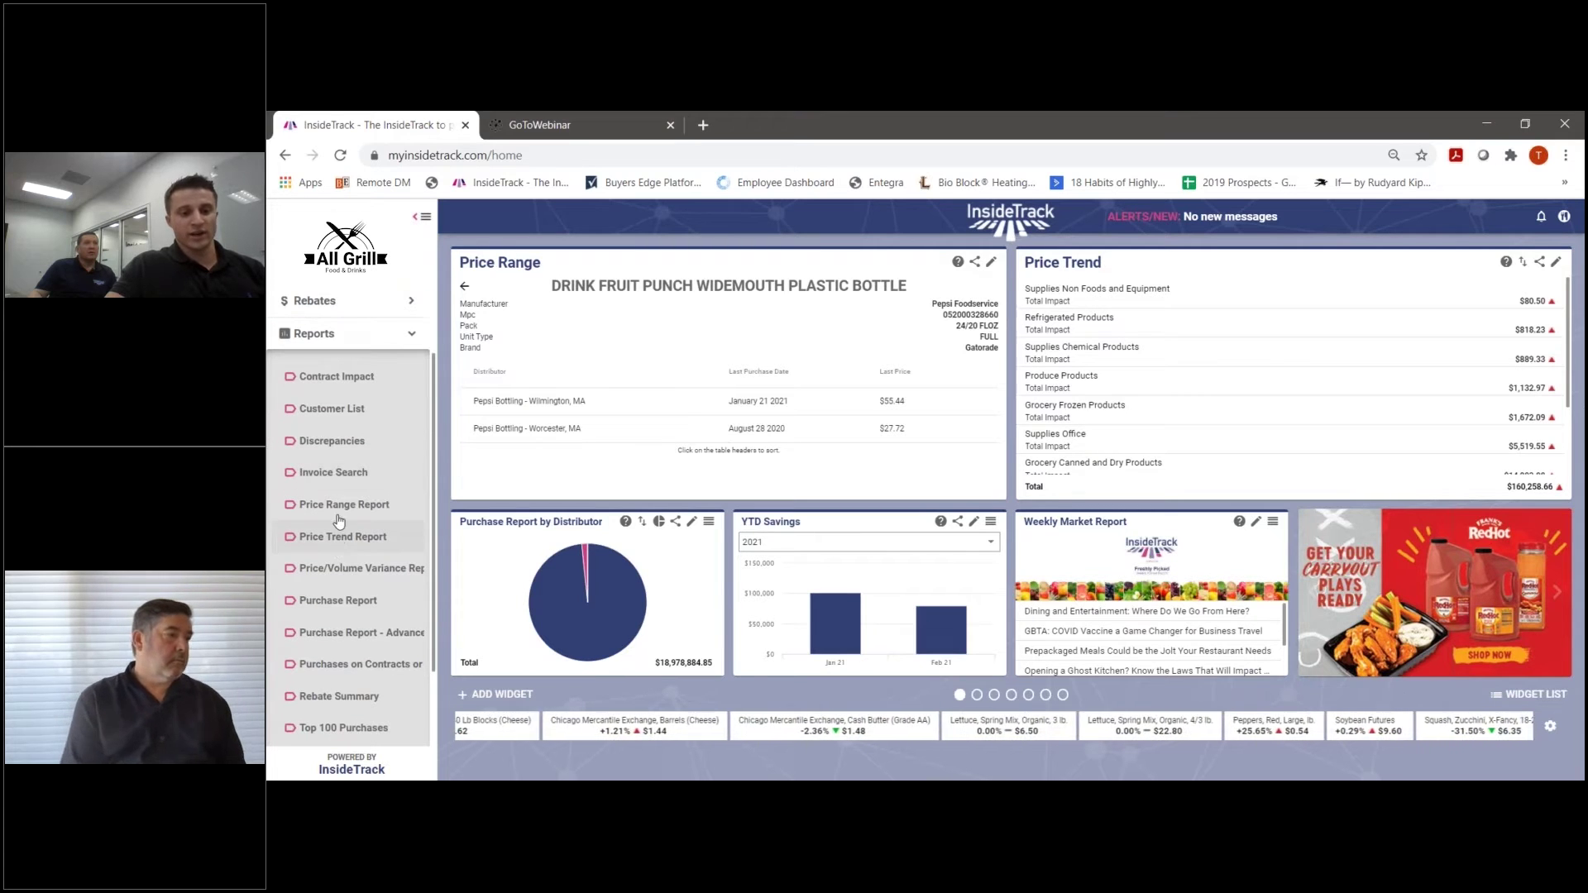
left_click(339, 515)
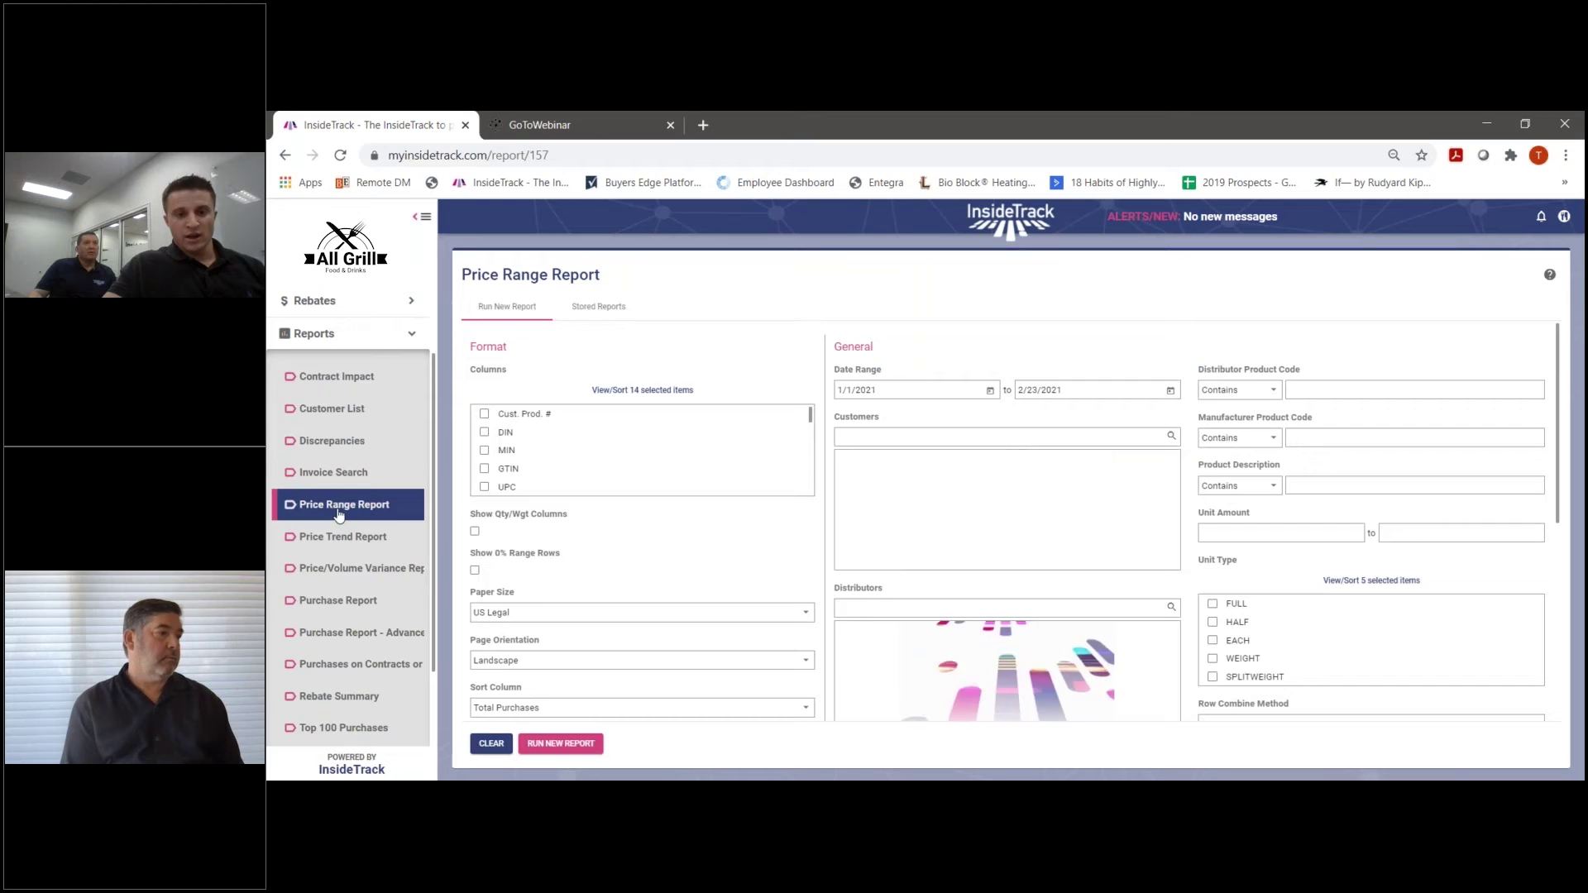
left_click(426, 219)
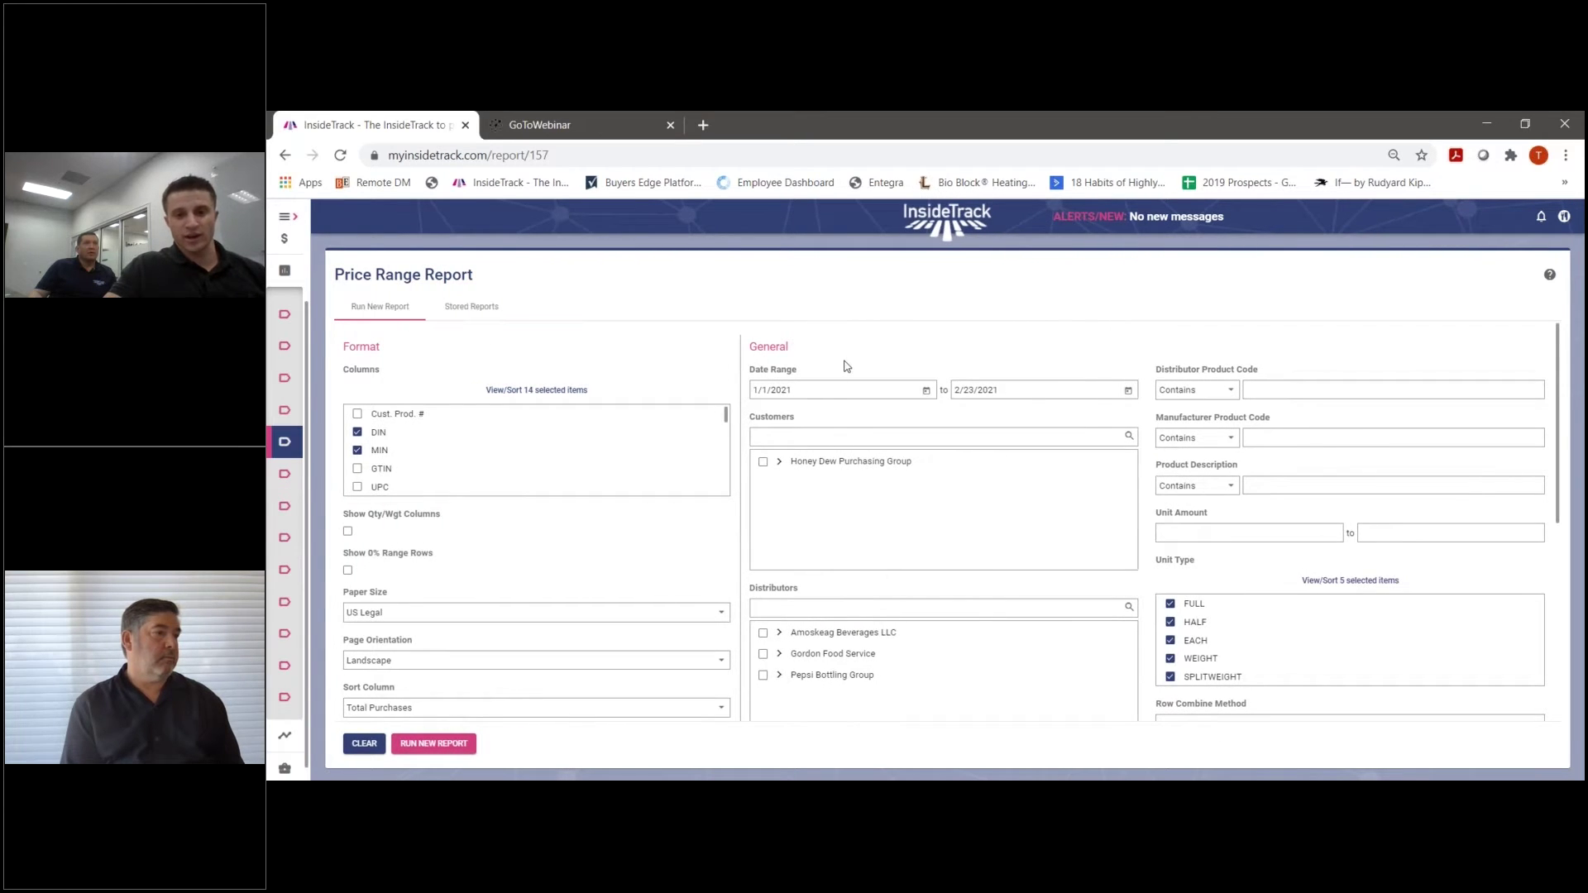
Add the Contracted column to the Price Range Report and run it as a new report.
scroll(468, 459, "down", 10)
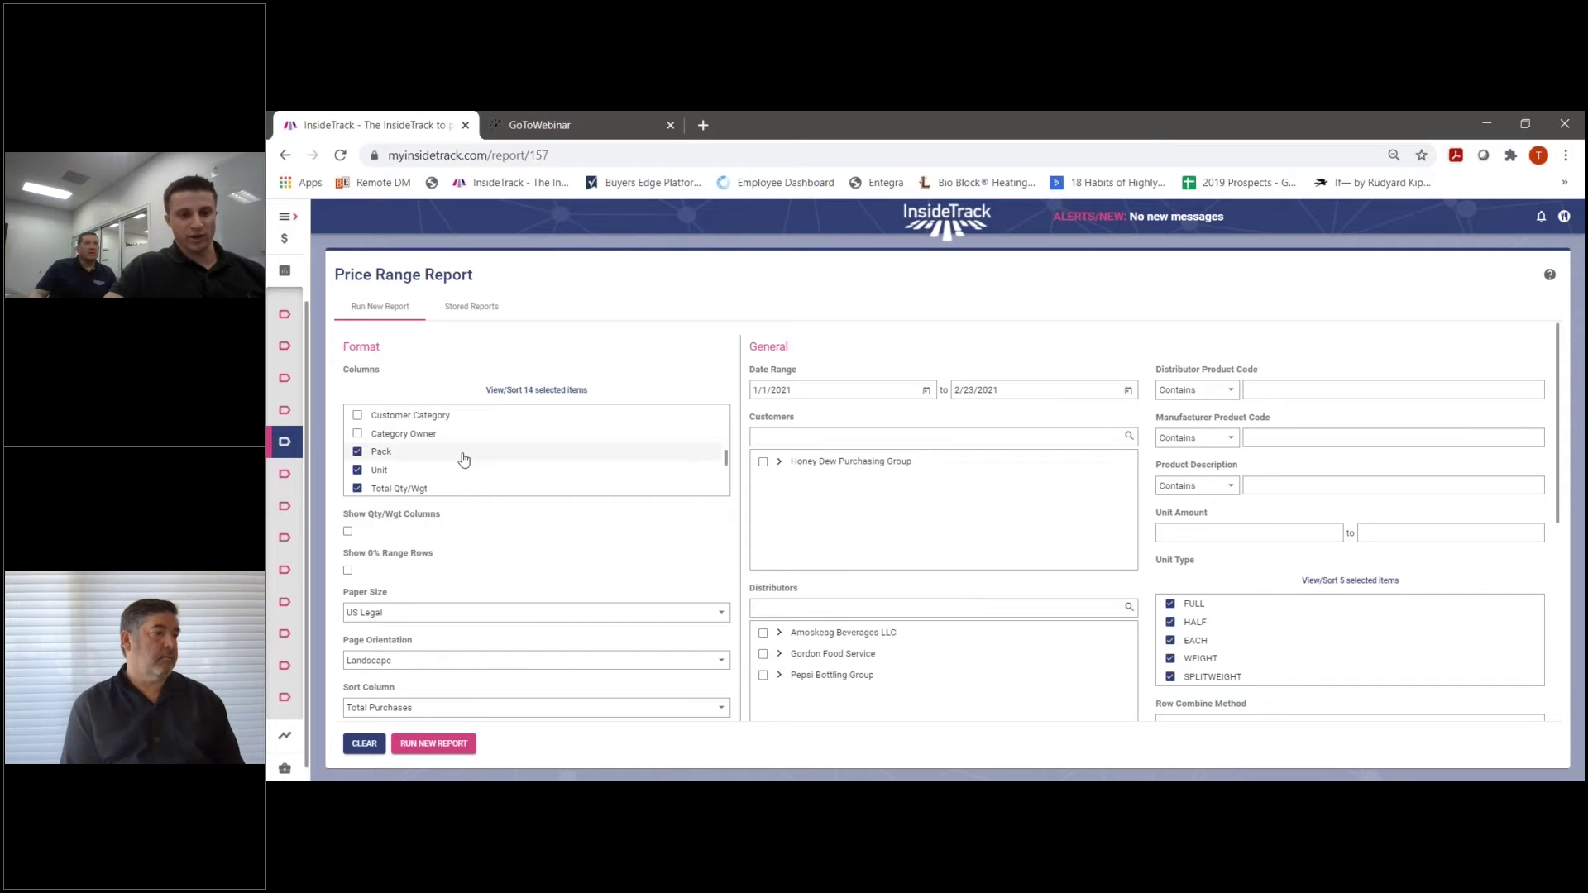
scroll(468, 460, "down", 5)
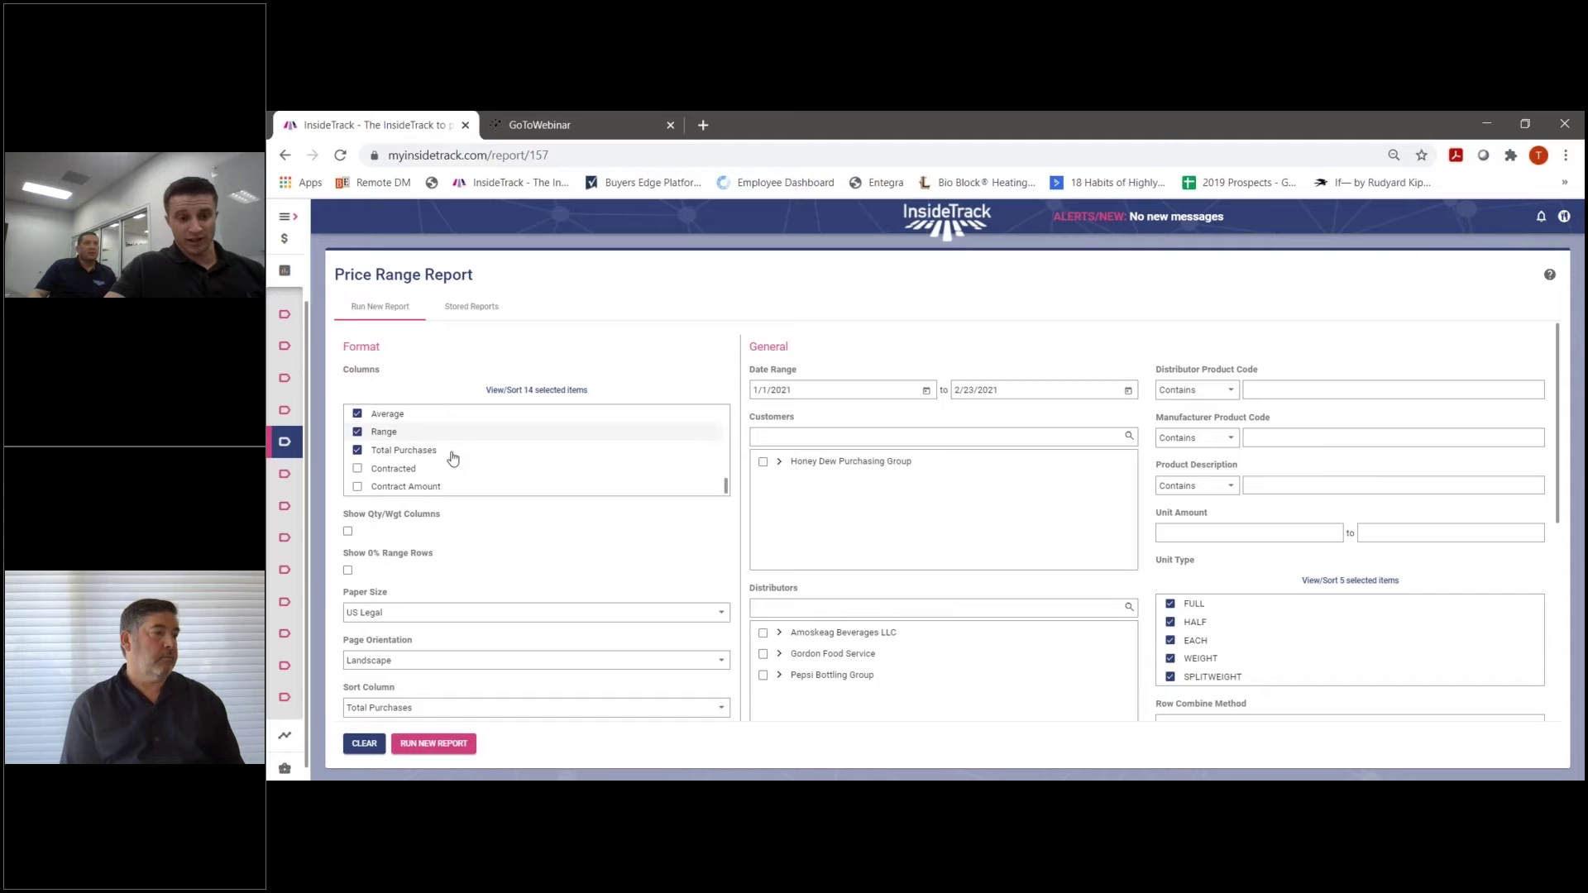
left_click(357, 469)
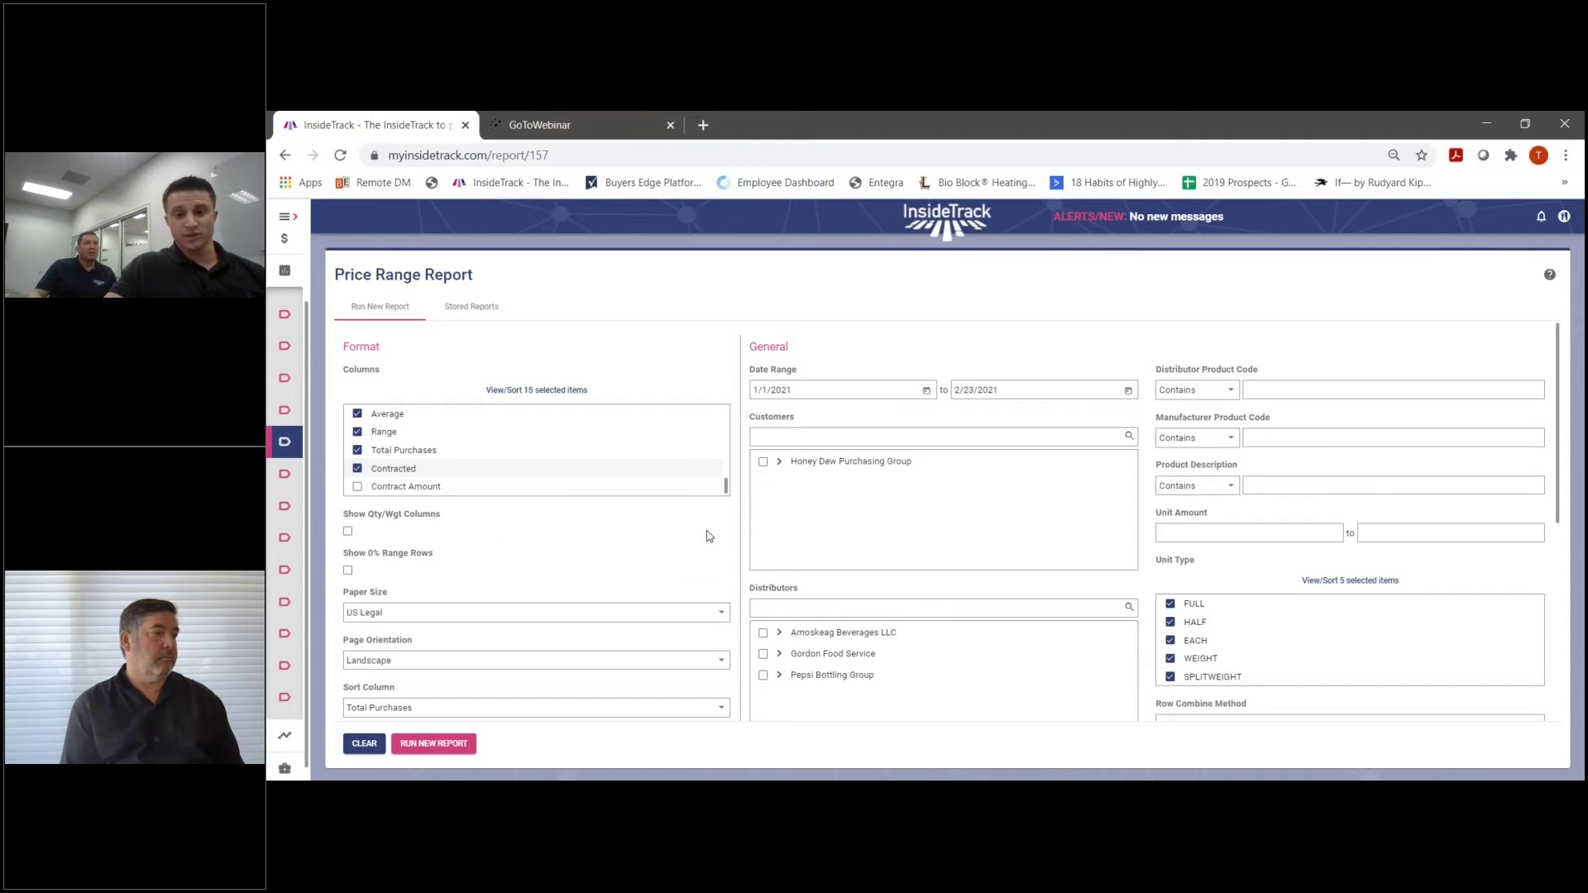
scroll(717, 558, "down", 3)
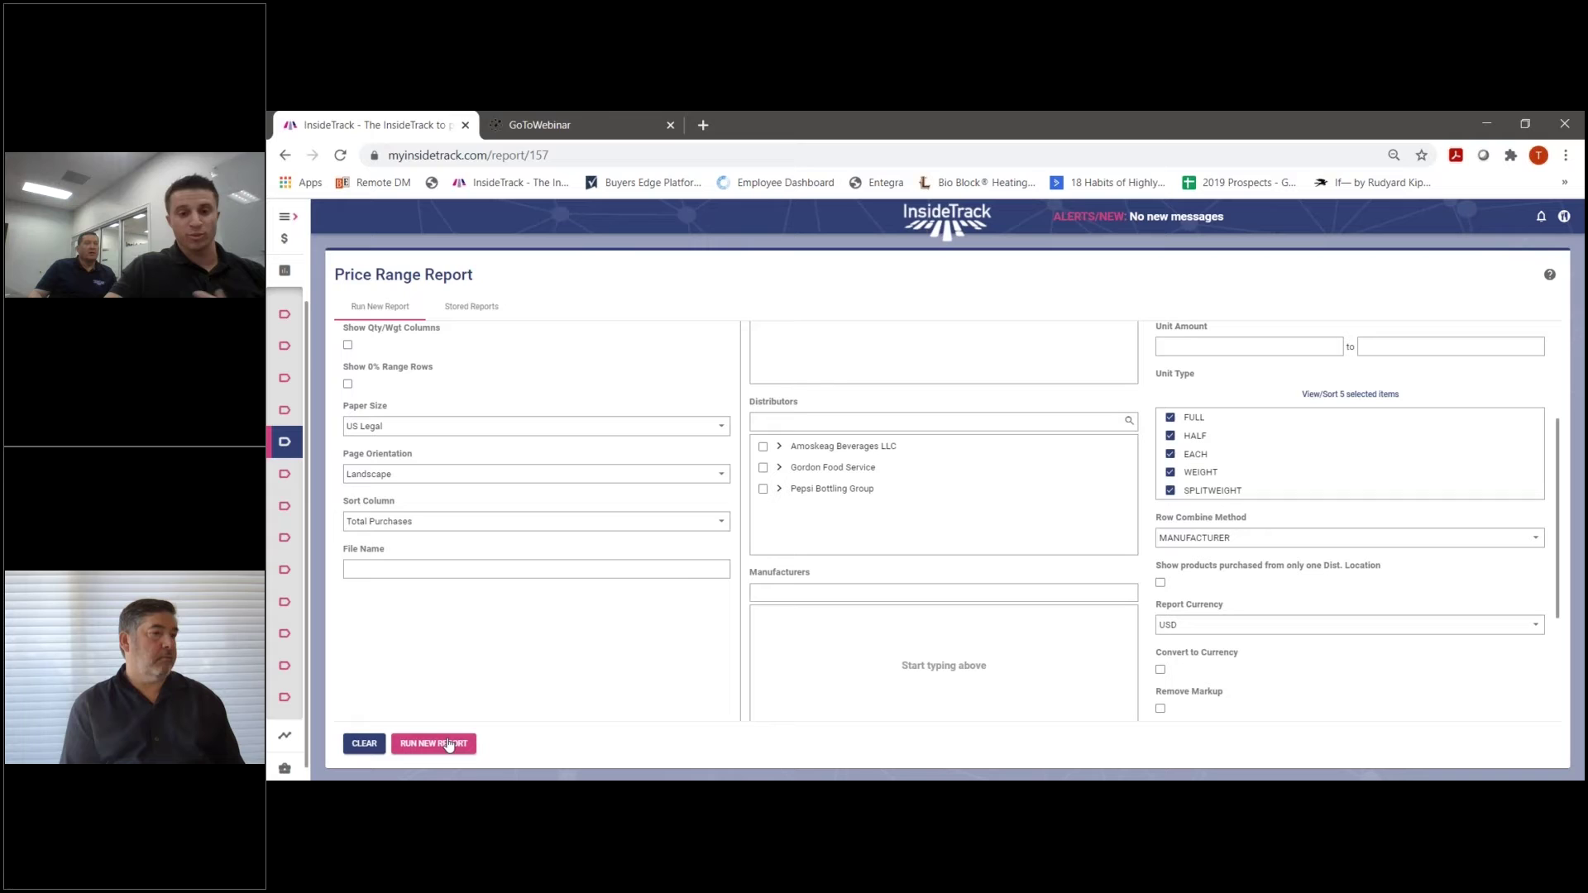
left_click(447, 745)
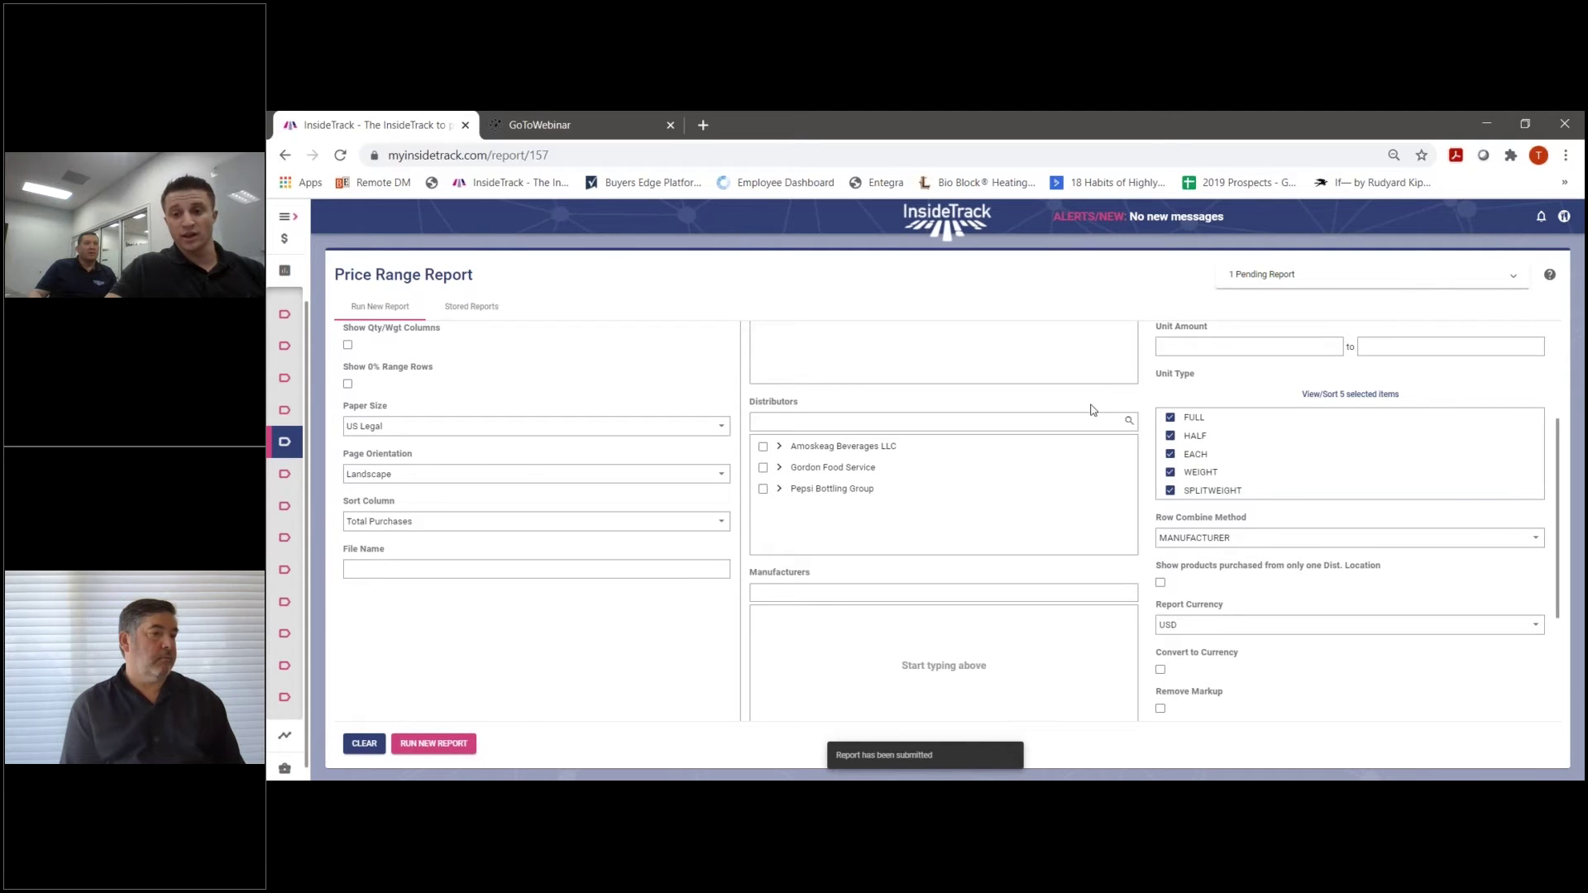
Expand the pending report list and view the stored Price Range Report results.
left_click(1305, 285)
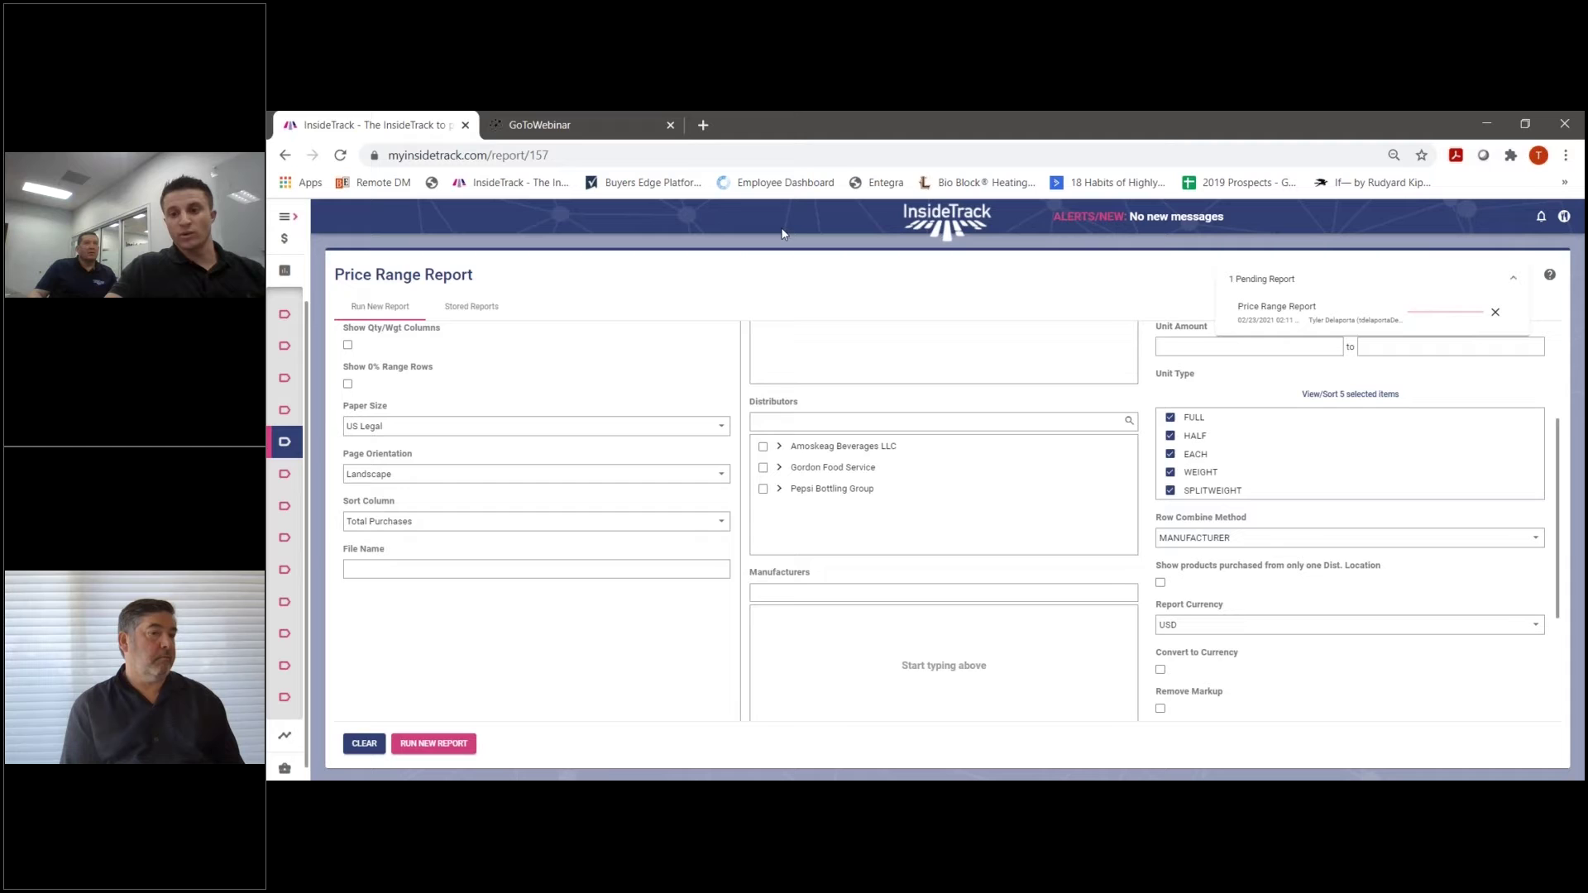
left_click(482, 315)
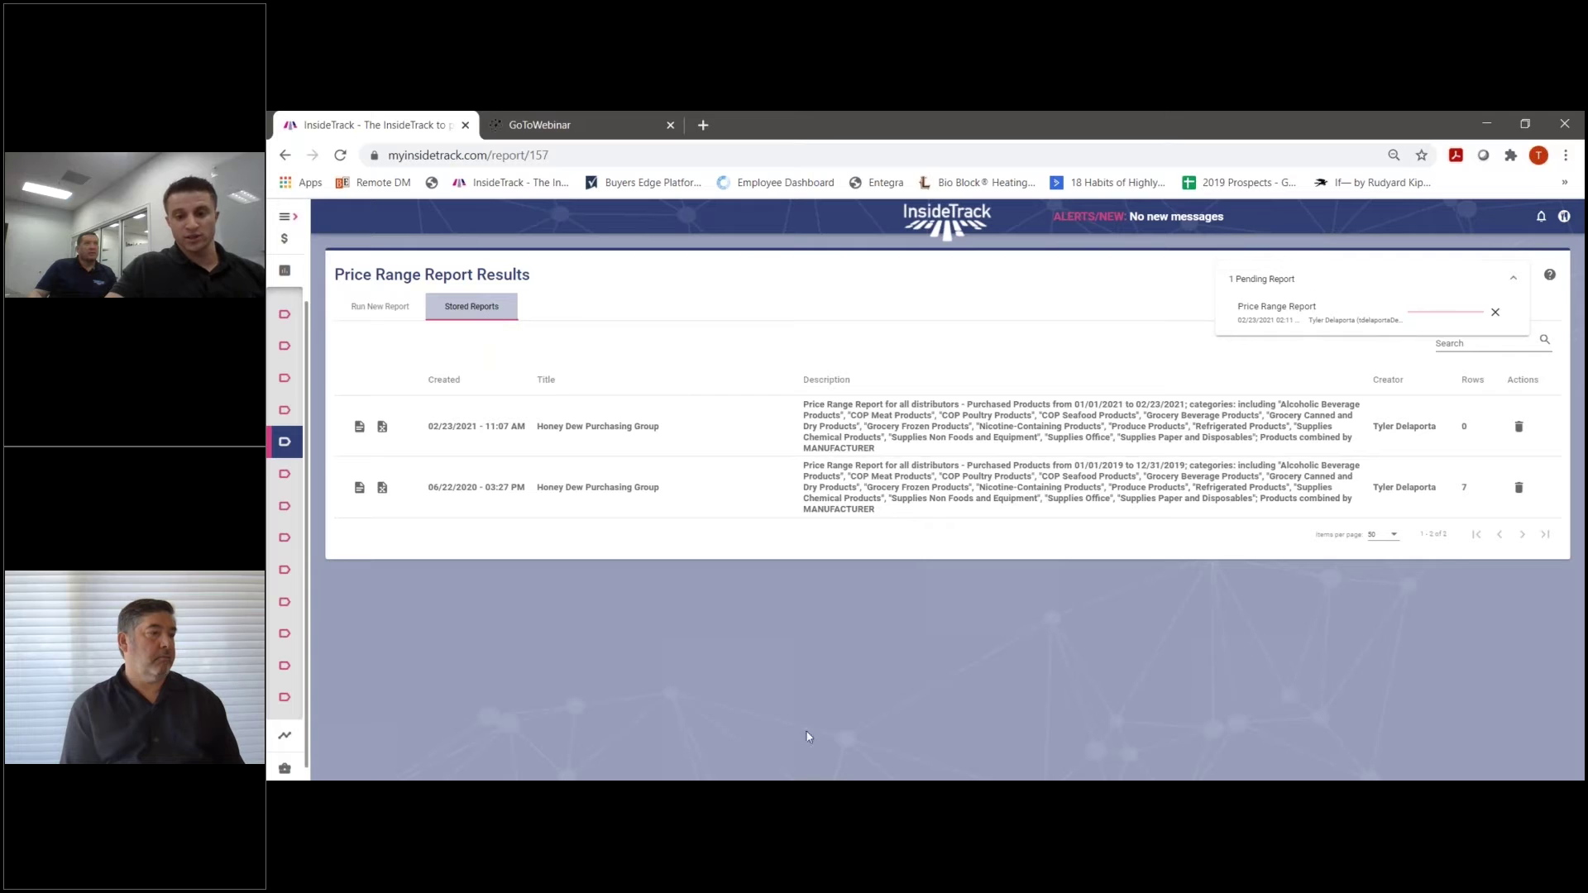
Switch to the Sample Price Range Report workbook in Excel, widen the Contracted column to fit its heading and select the jumbo chicken wing row.
mouse_move(959, 777)
left_click(1009, 727)
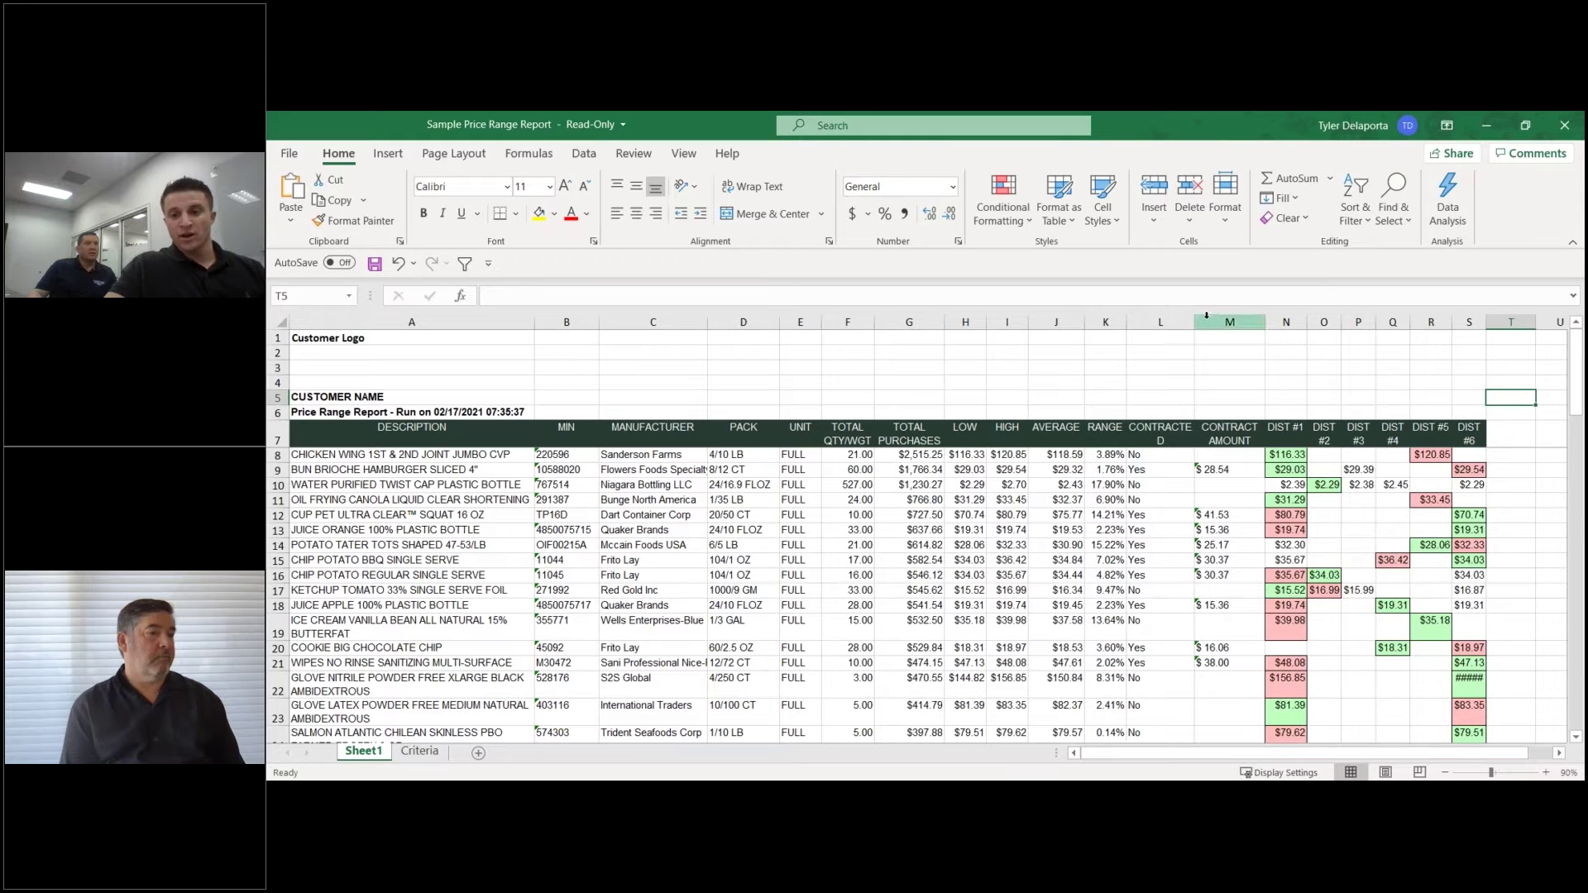
left_click_drag(1194, 321, 1204, 325)
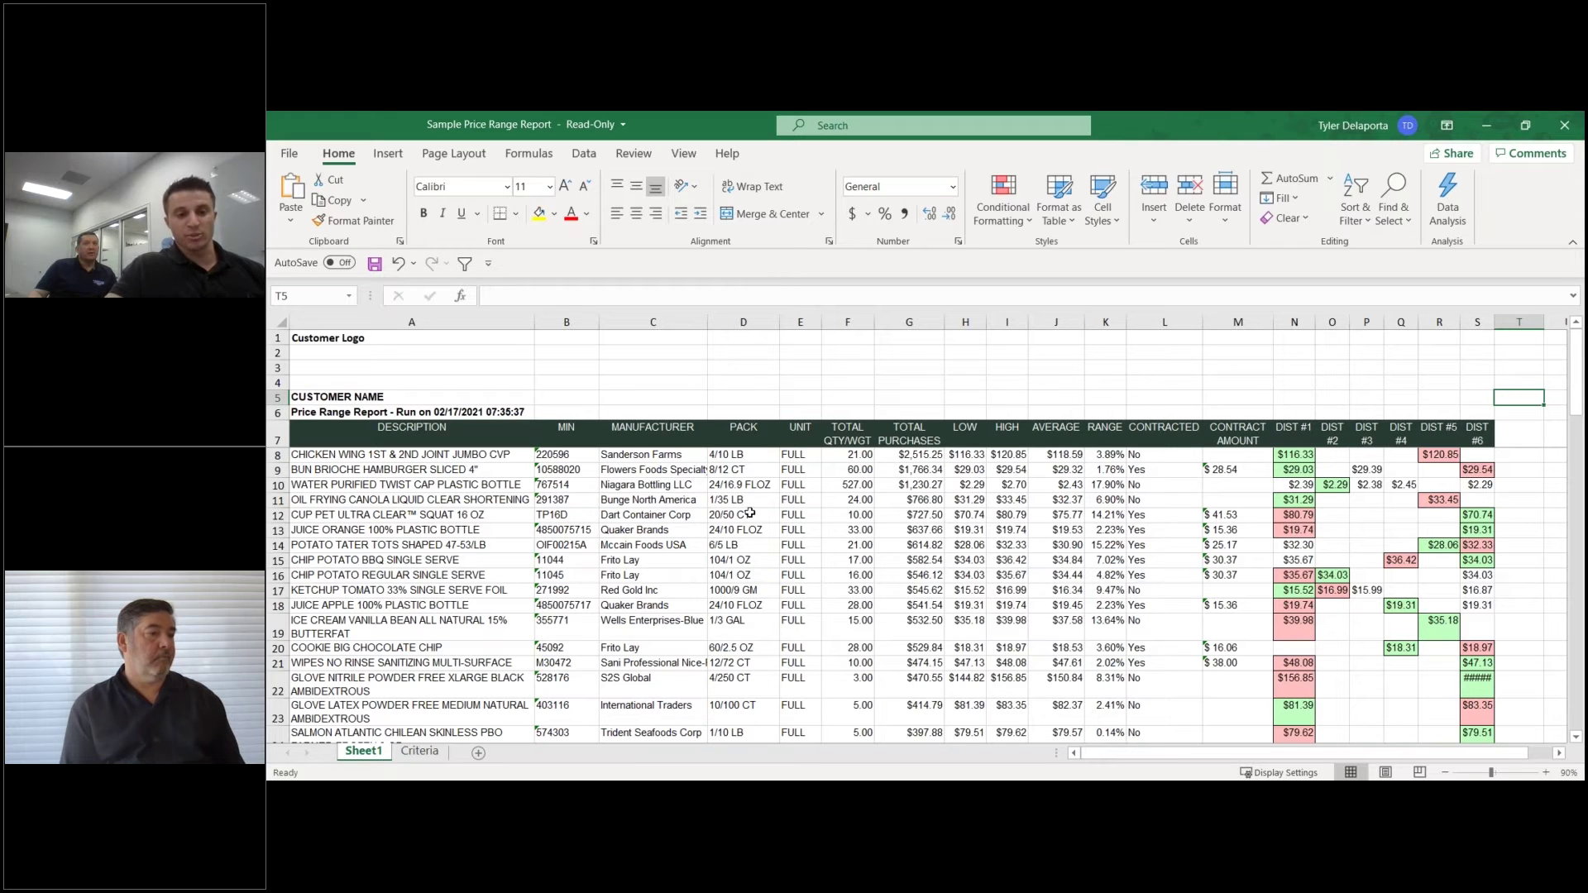
left_click(278, 455)
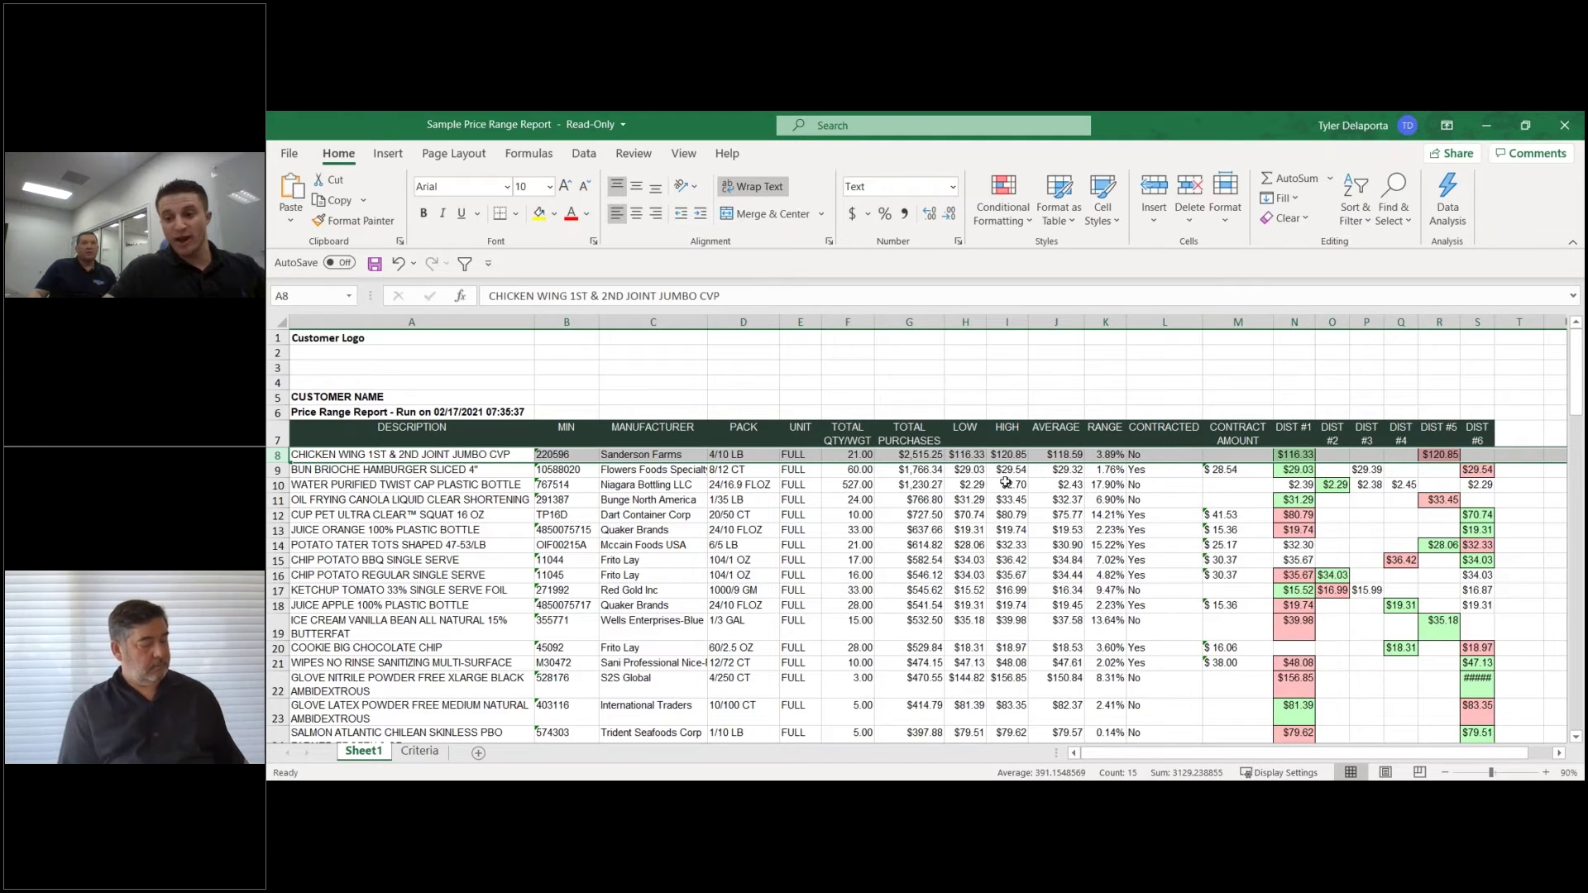
Minimize the sample workbook and return to the InsideTrack home page in the browser.
left_click(1488, 123)
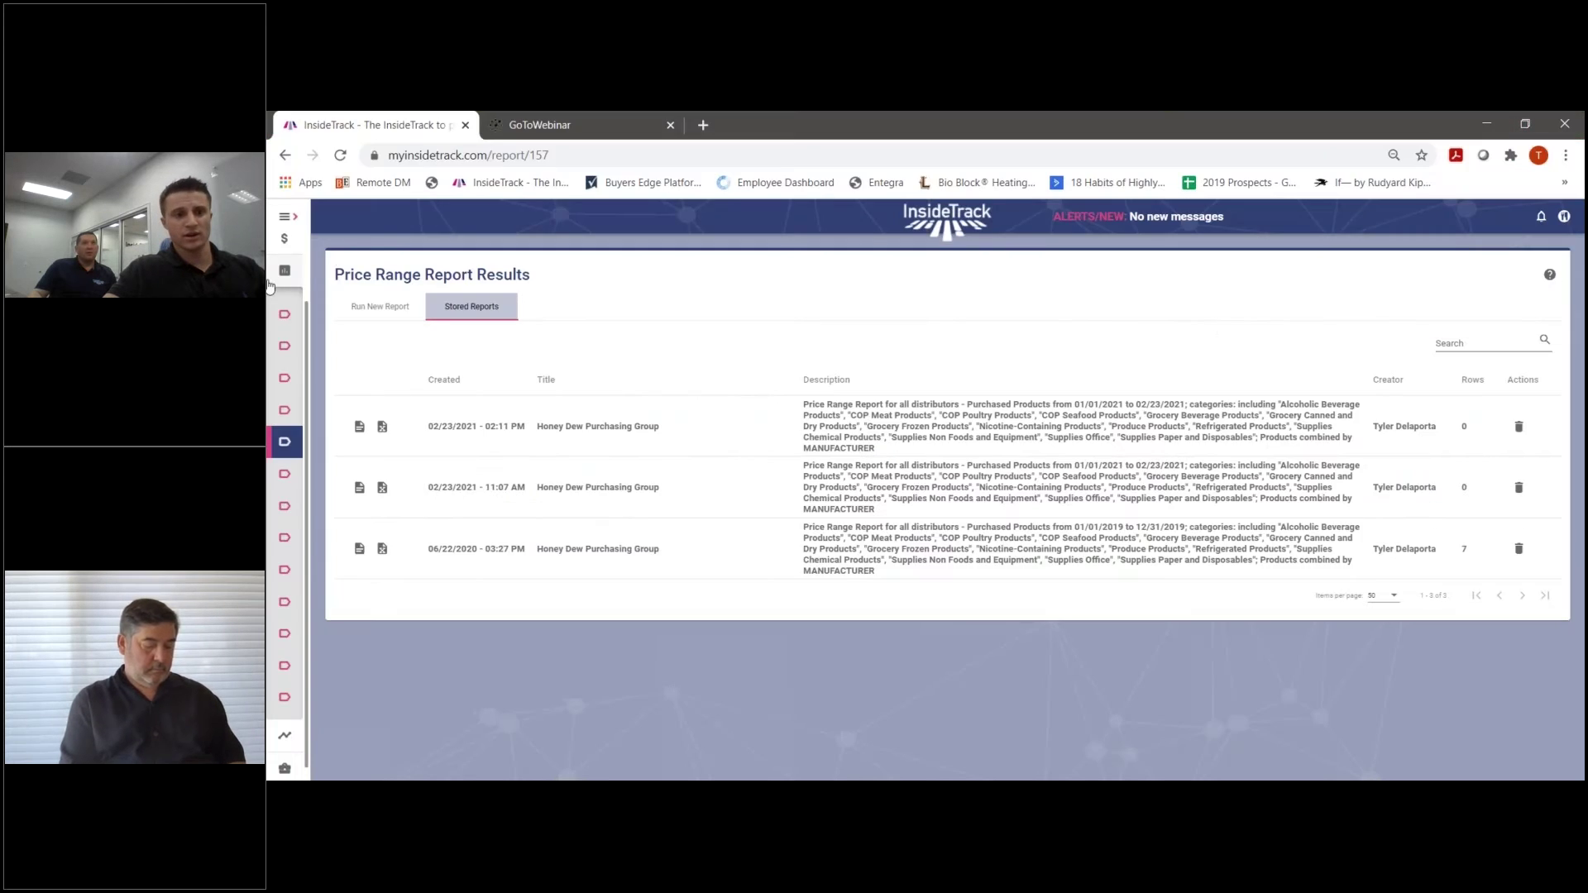
scroll(284, 281, "up", 2)
left_click(284, 252)
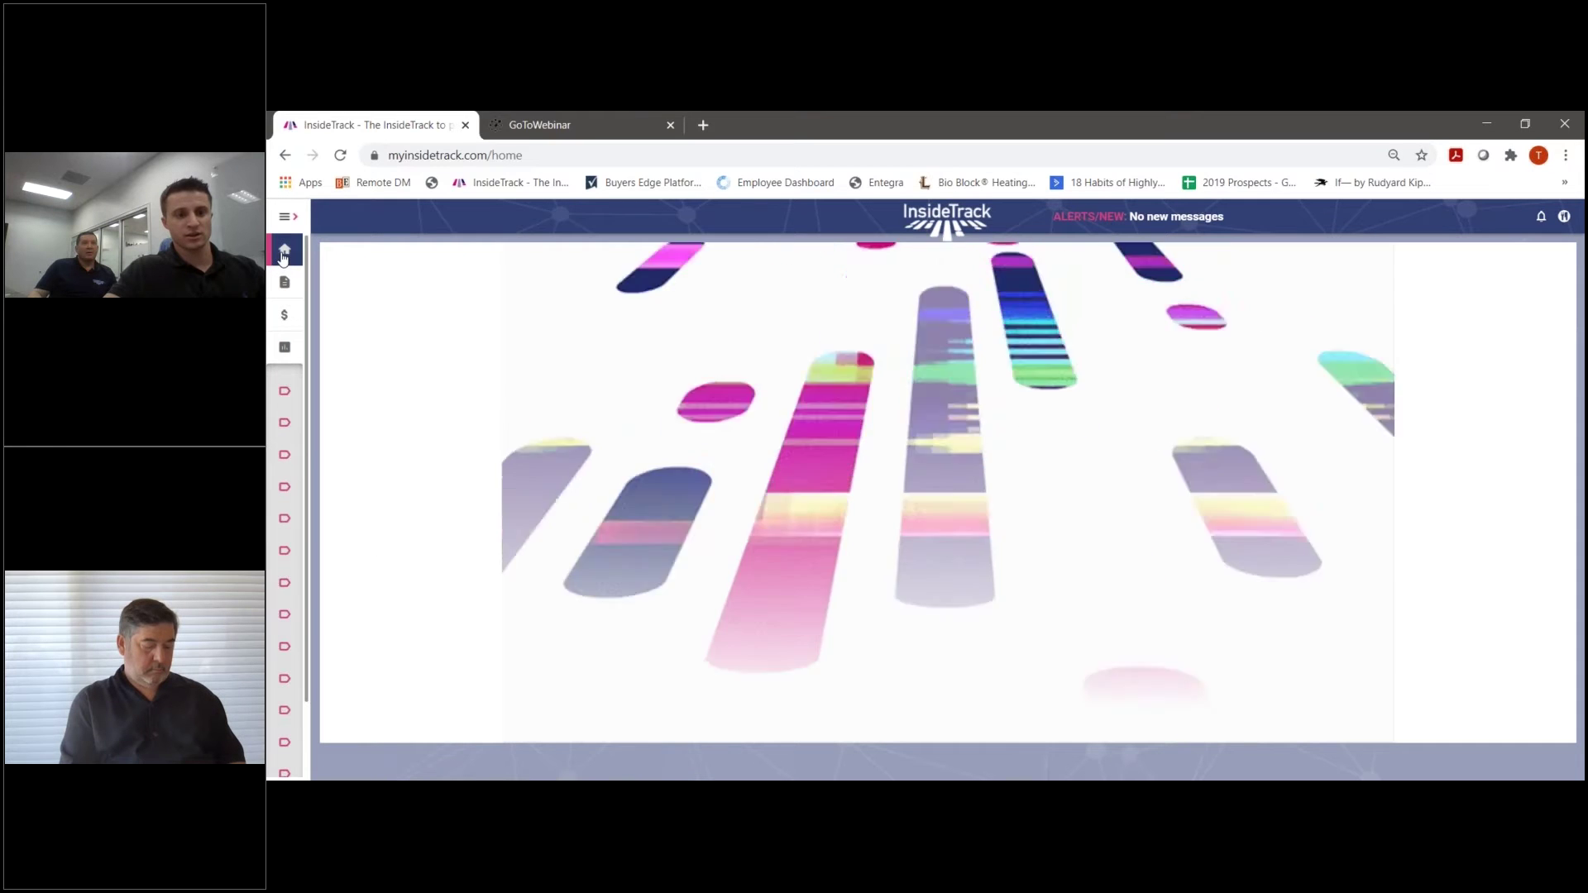